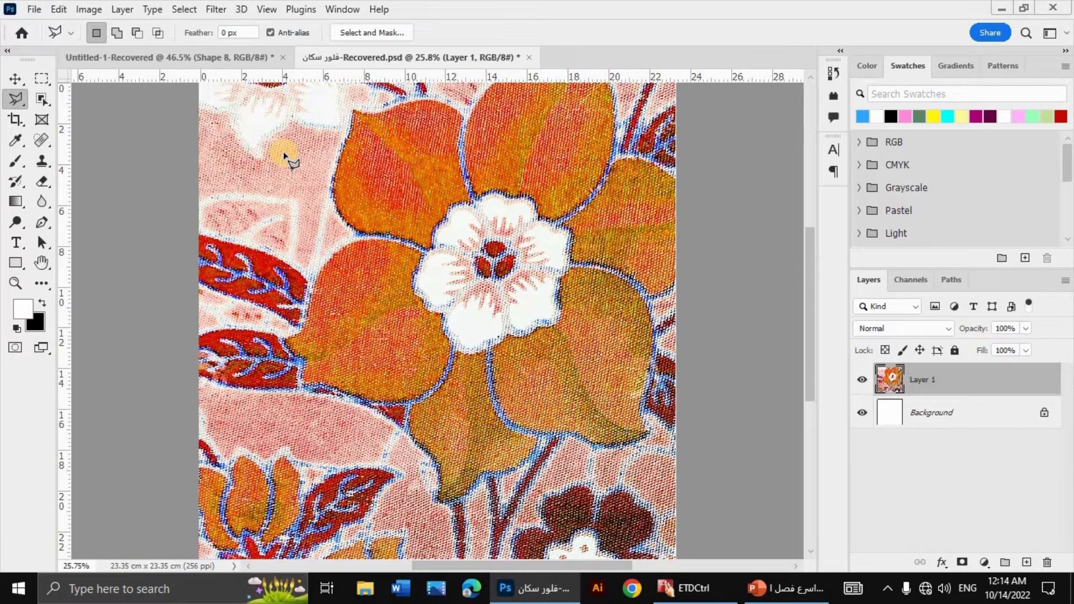
# Step: Examine how the flattened scan looks as a 12-colour Indexed Color preview, comparing it with the original and up close, then cancel the conversion
pyautogui.click(101, 8)
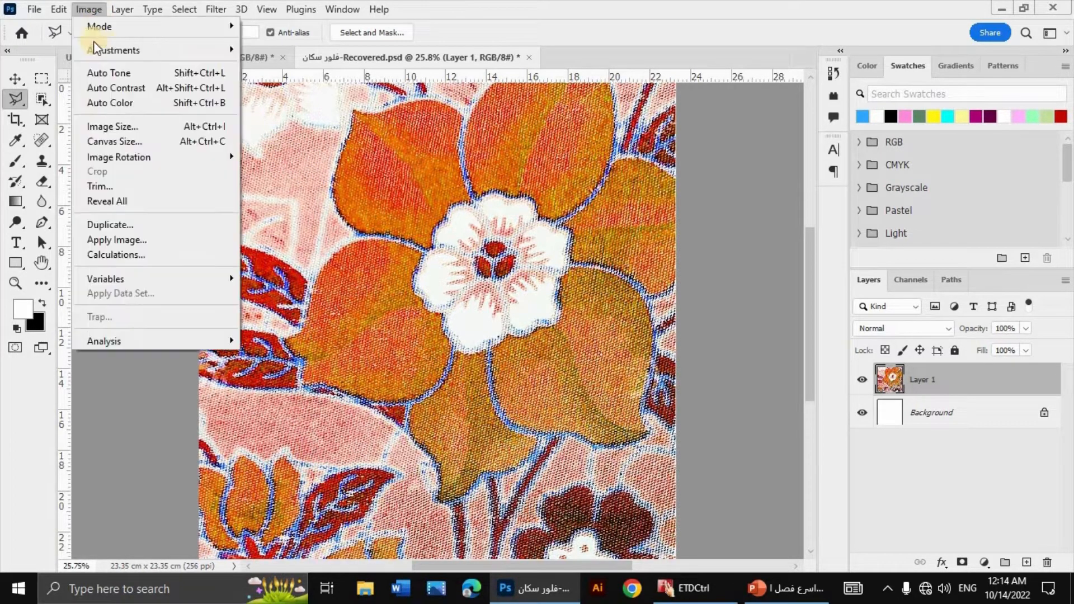
pyautogui.moveTo(206, 26)
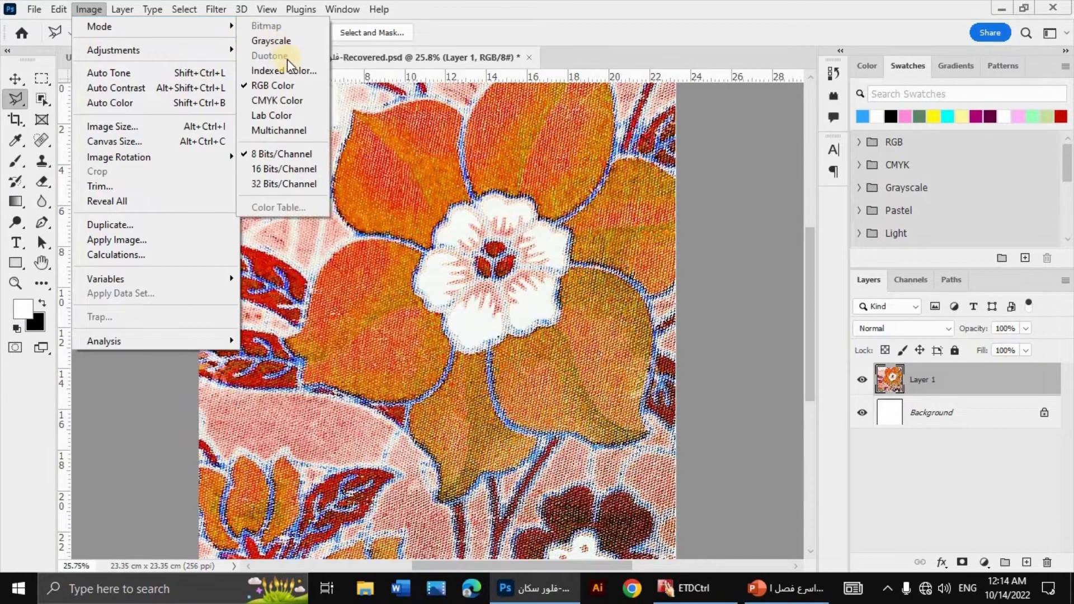
pyautogui.click(284, 70)
pyautogui.click(462, 229)
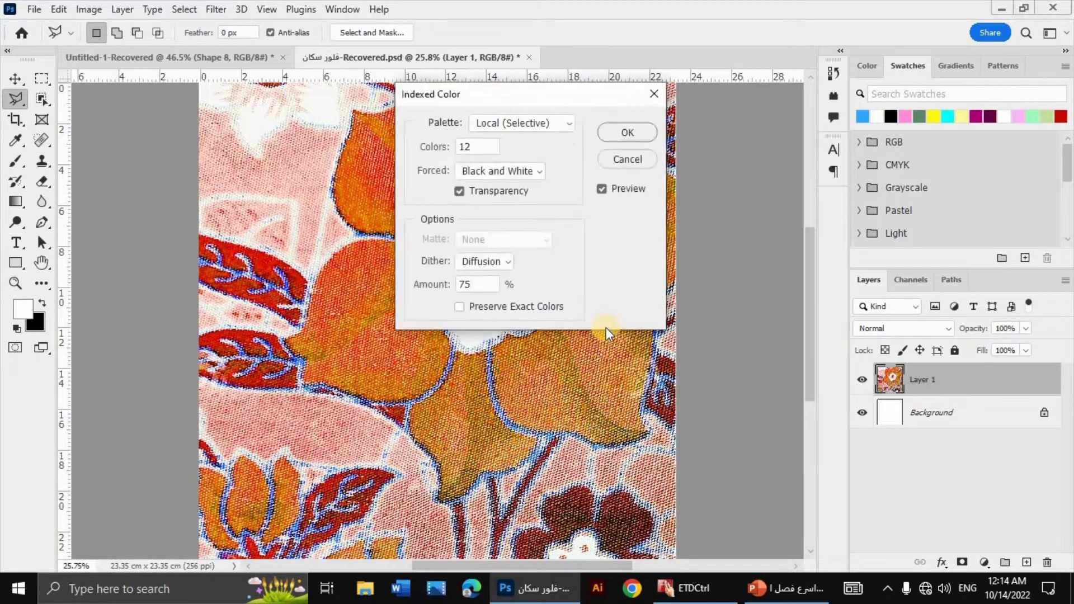
pyautogui.click(796, 252)
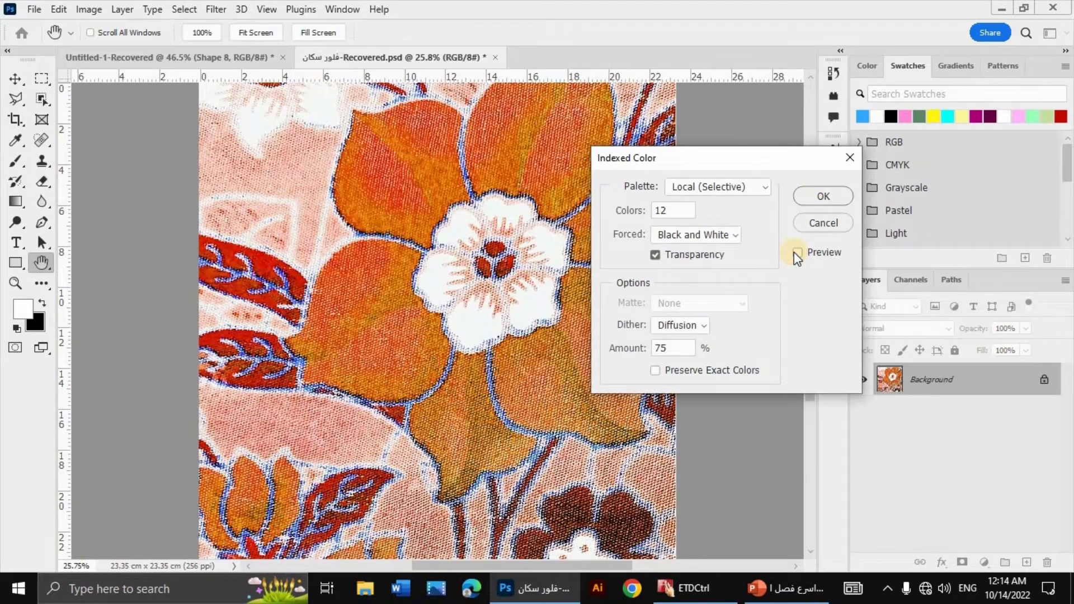
pyautogui.click(797, 253)
pyautogui.click(796, 253)
pyautogui.click(797, 253)
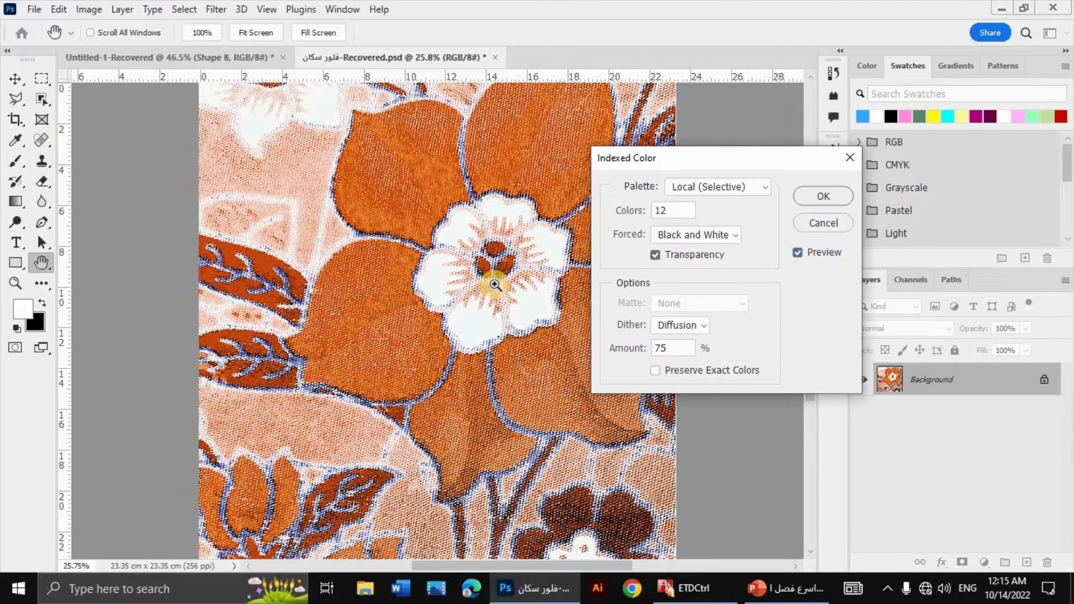
pyautogui.hotkey('ctrl', '+')
pyautogui.hotkey('ctrl', '+')
pyautogui.hotkey('ctrl', '+')
pyautogui.hotkey('ctrl', '+')
pyautogui.hotkey('ctrl', '+')
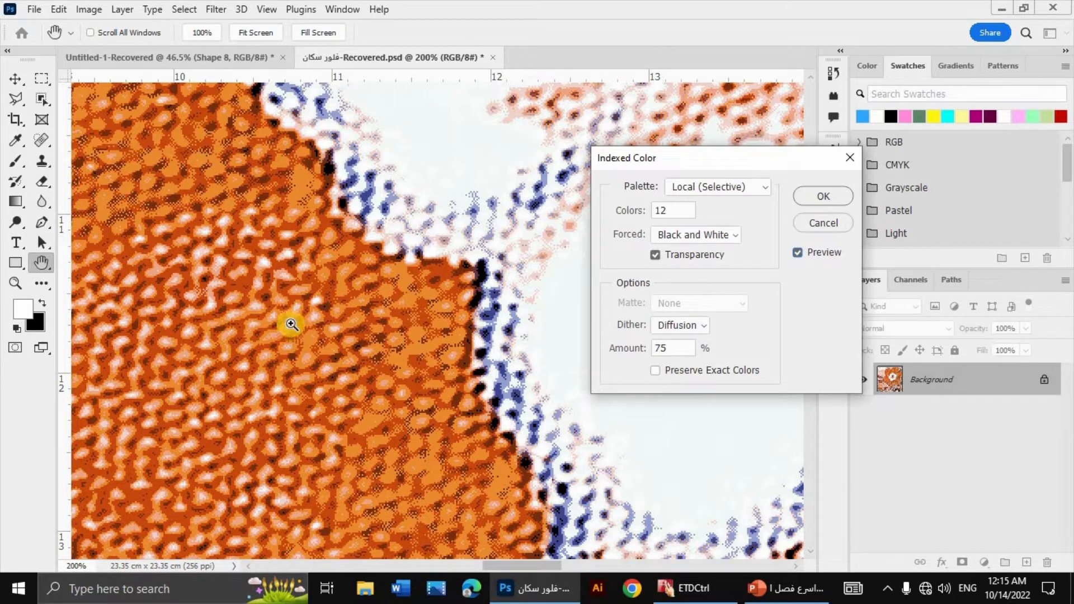
pyautogui.hotkey('ctrl', '-')
pyautogui.hotkey('ctrl', '-')
pyautogui.hotkey('ctrl', '-')
pyautogui.hotkey('ctrl', '-')
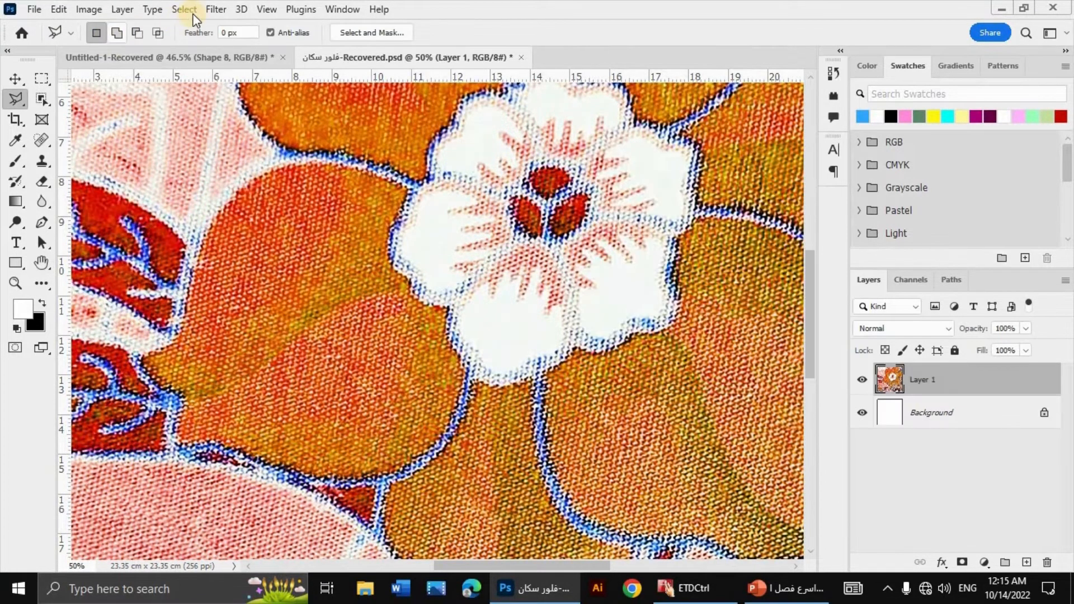
# Step: Apply a Motion Blur to the scanned fabric layer with an angle of 75° and a distance of 18 pixels
pyautogui.click(218, 9)
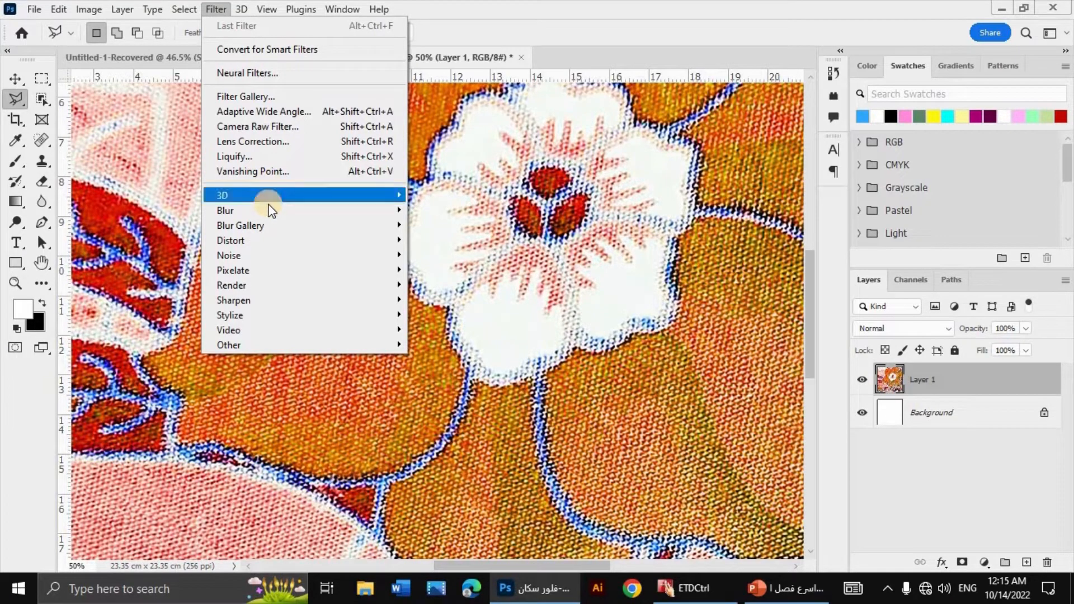
pyautogui.moveTo(268, 206)
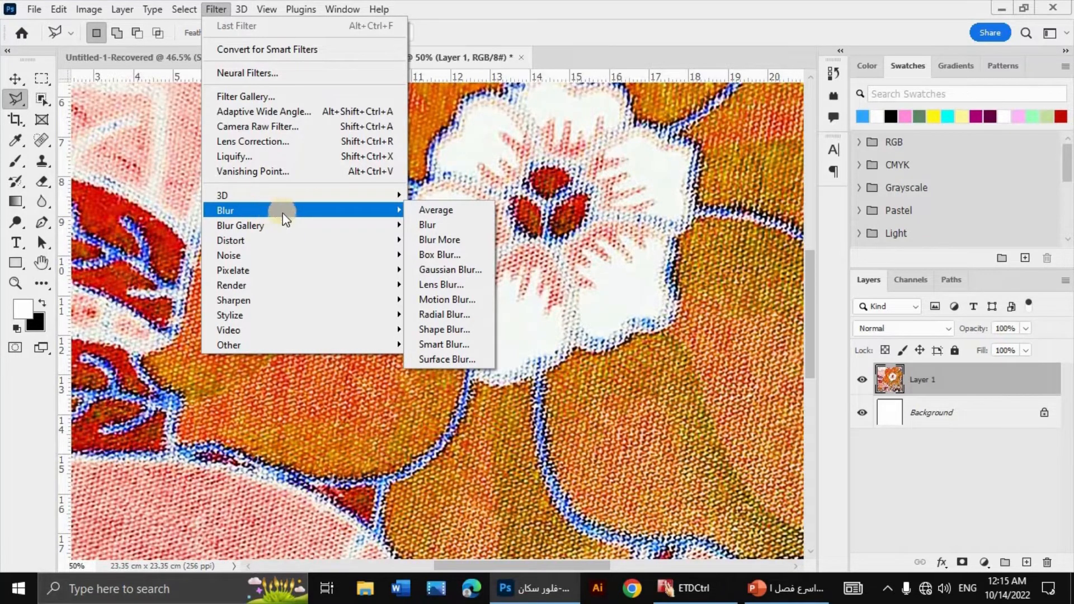
pyautogui.click(474, 302)
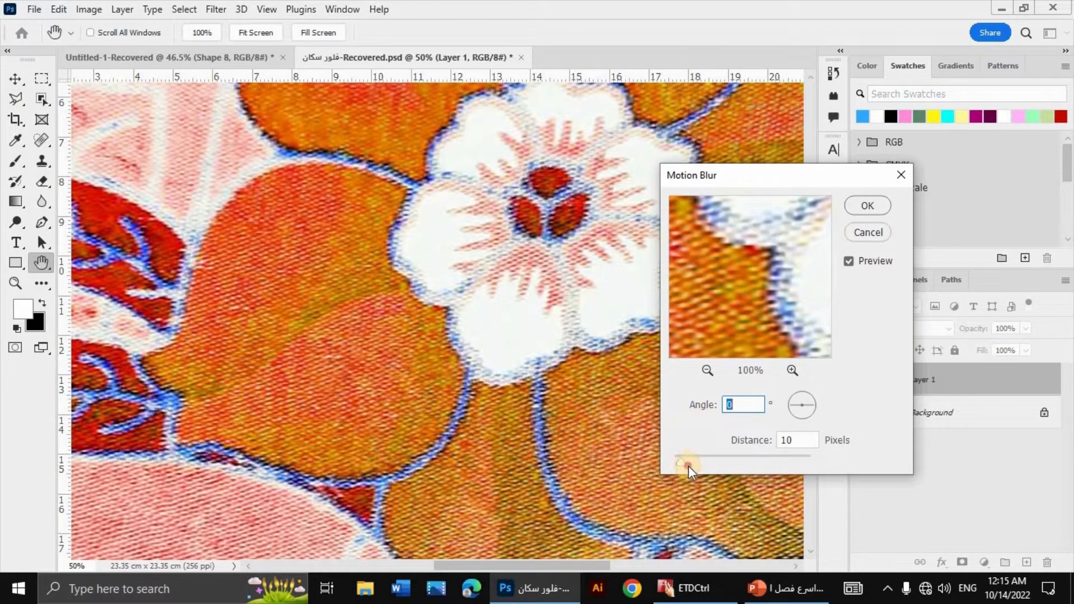
pyautogui.moveTo(688, 465); pyautogui.dragTo(701, 460)
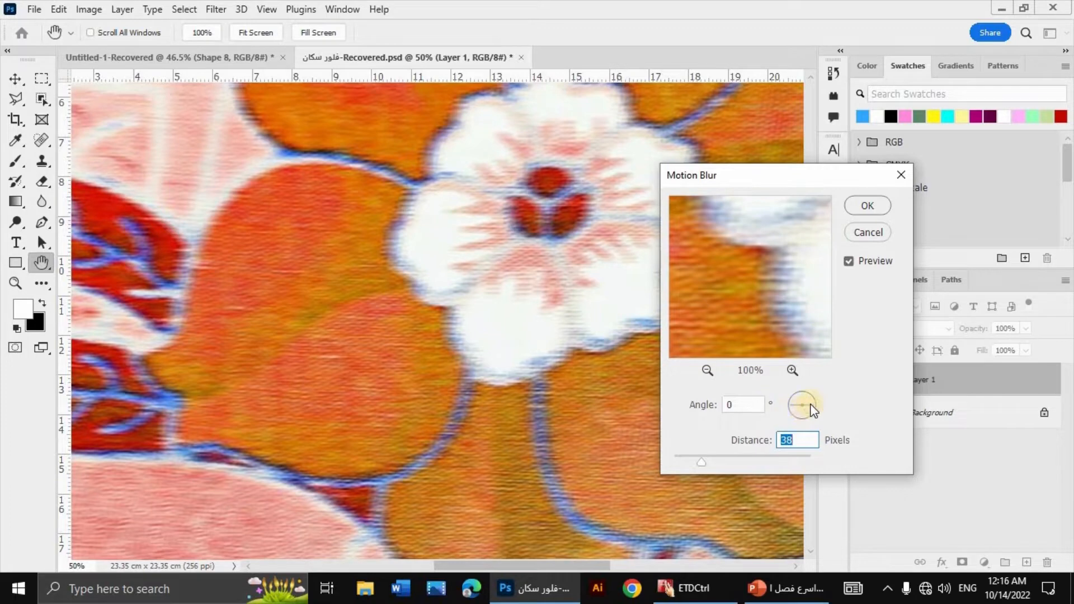
pyautogui.moveTo(811, 405)
pyautogui.mouseDown()
pyautogui.moveTo(808, 422)
pyautogui.moveTo(798, 419)
pyautogui.mouseUp()
pyautogui.click(801, 413)
pyautogui.moveTo(702, 461); pyautogui.dragTo(687, 464)
pyautogui.click(801, 413)
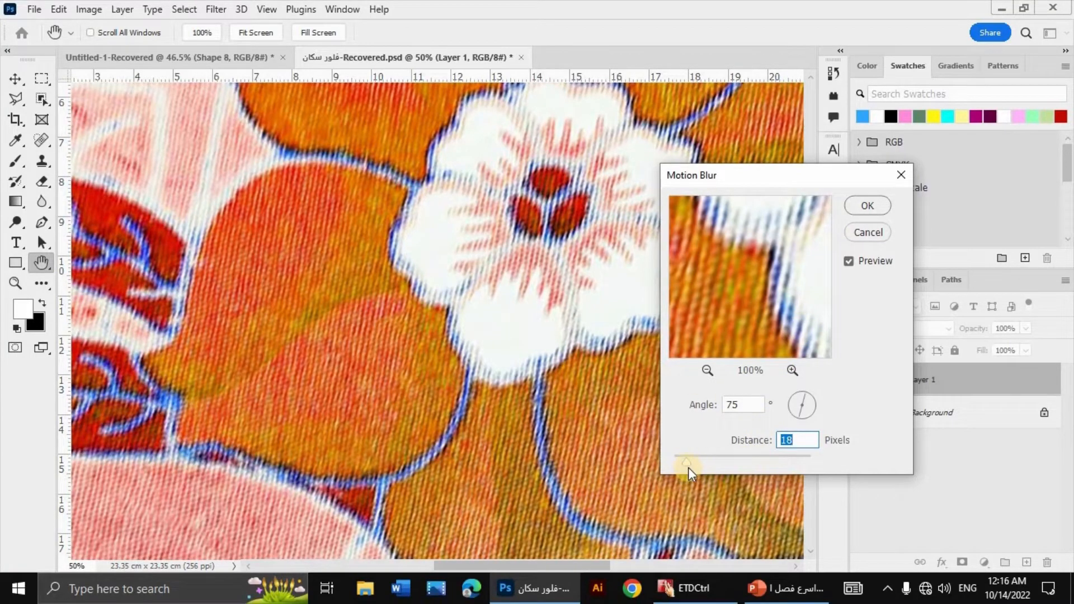
pyautogui.press('Return')
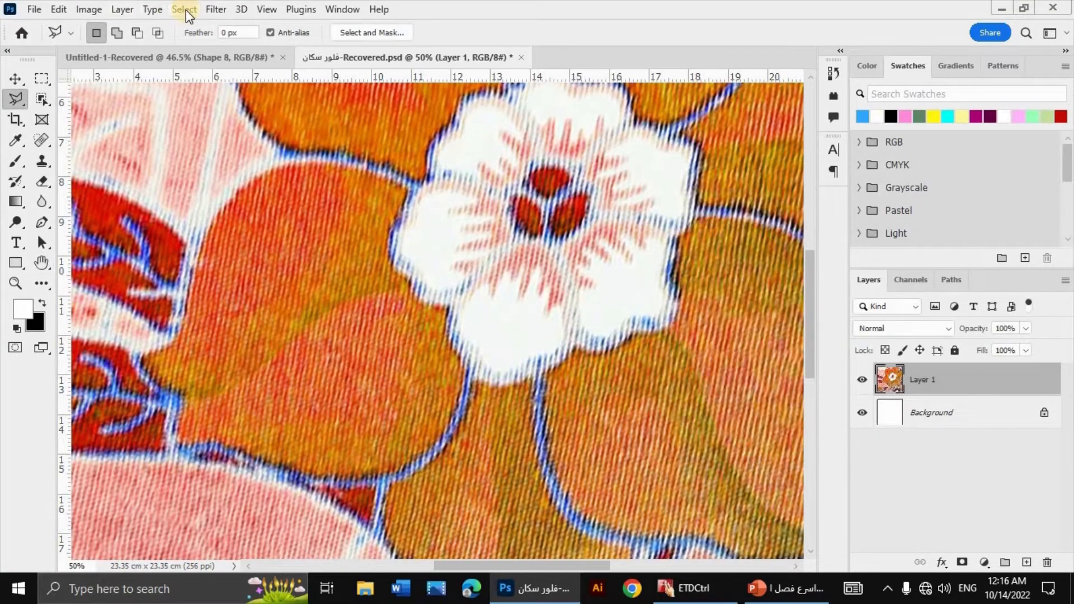
# Step: Apply the Dust & Scratches filter to the fabric layer with a radius of 6 pixels and a threshold of 3 levels
pyautogui.click(213, 9)
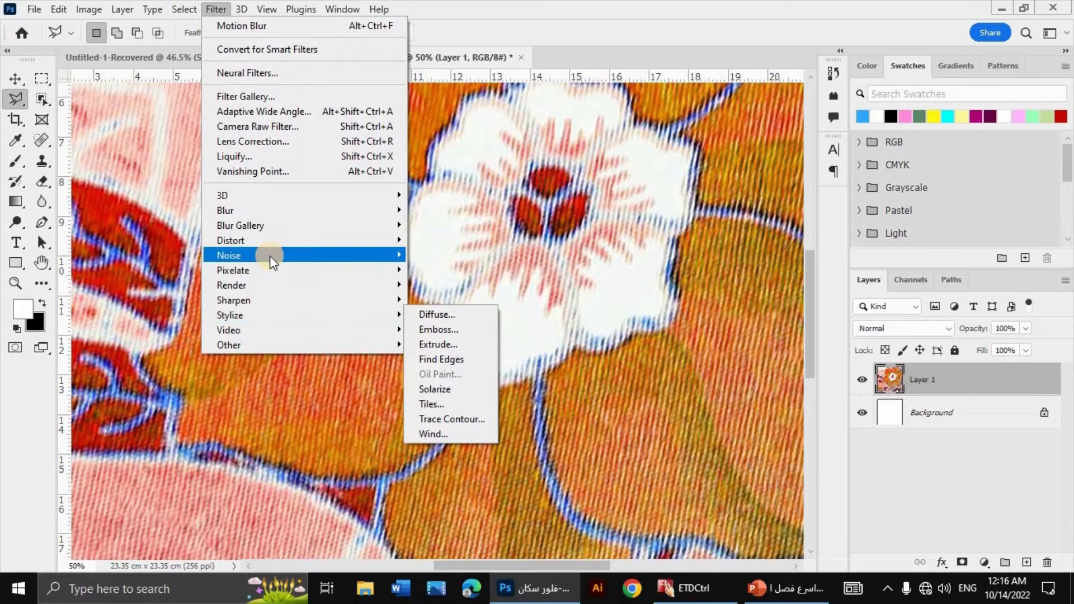
pyautogui.moveTo(270, 256)
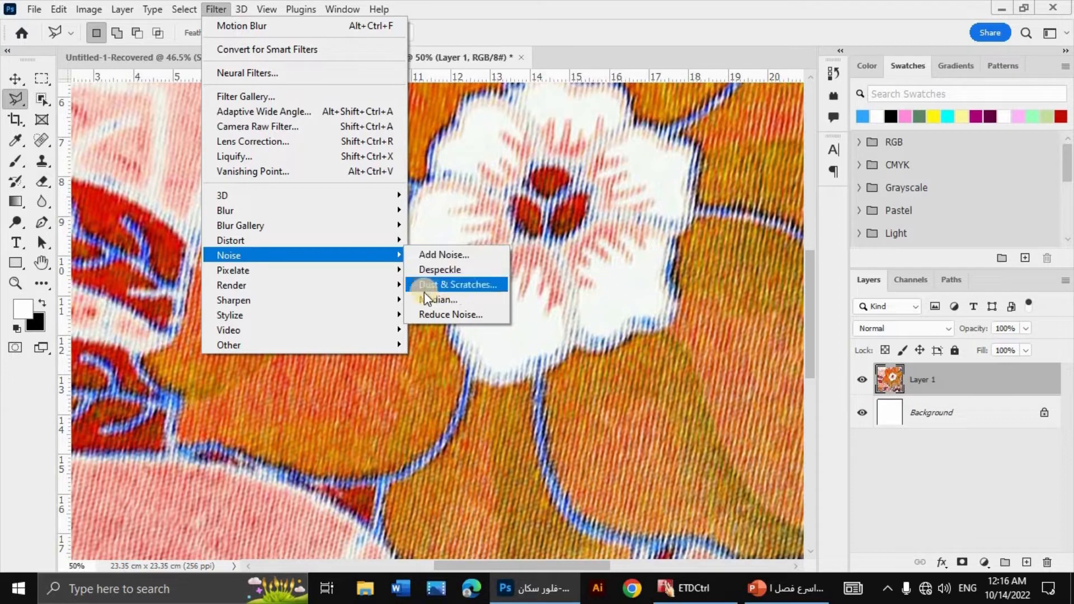
pyautogui.click(462, 286)
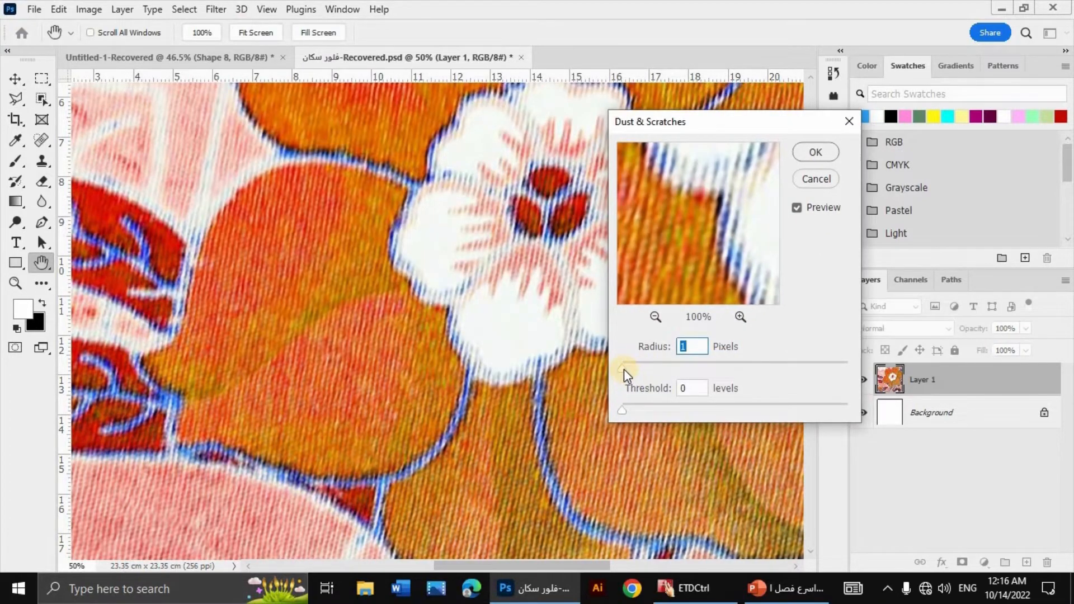
pyautogui.moveTo(623, 370)
pyautogui.mouseDown()
pyautogui.moveTo(661, 369)
pyautogui.moveTo(635, 369)
pyautogui.mouseUp()
pyautogui.moveTo(631, 414); pyautogui.dragTo(636, 415)
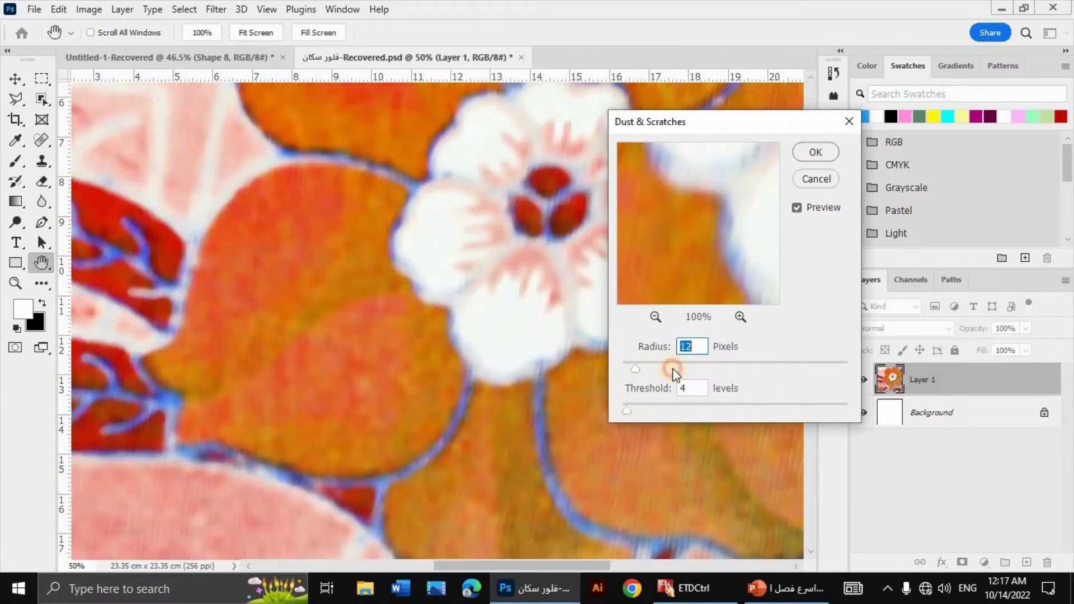
pyautogui.click(689, 348)
pyautogui.write('6')
pyautogui.press('Tab')
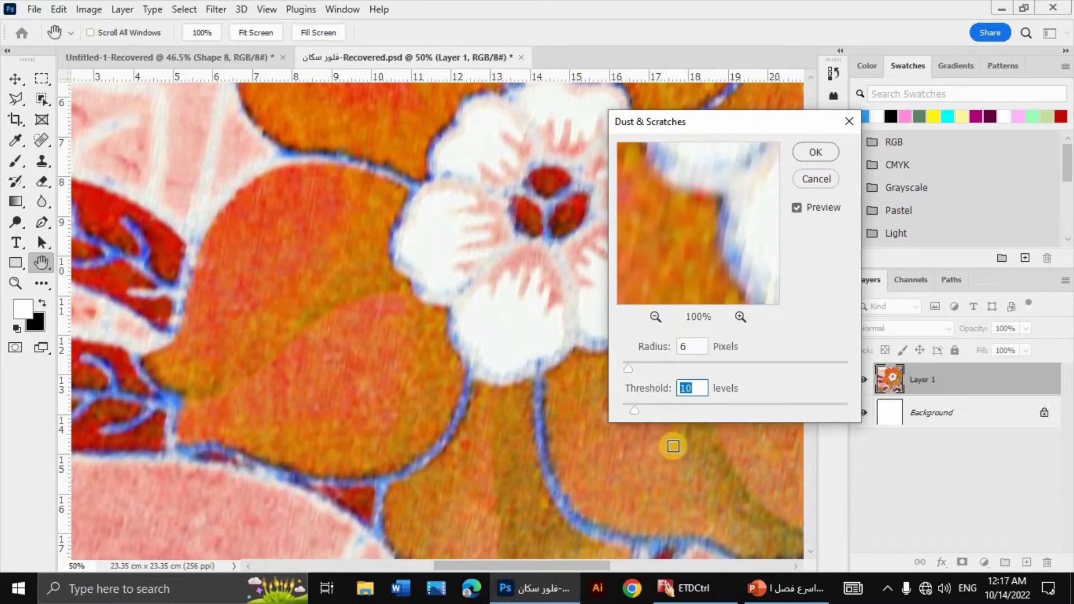
pyautogui.click(683, 412)
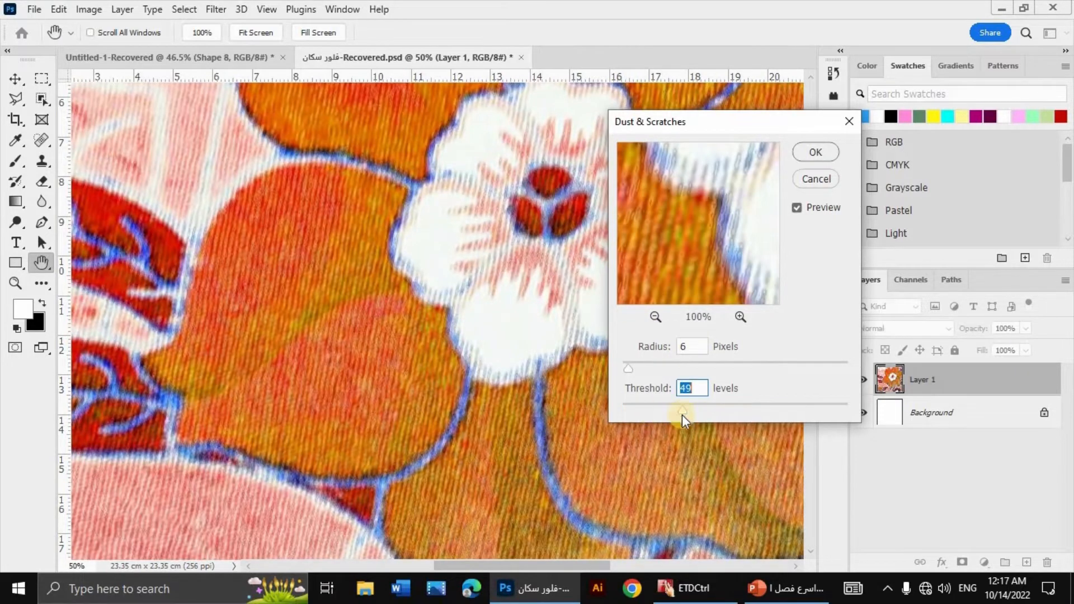
pyautogui.moveTo(663, 414); pyautogui.dragTo(626, 412)
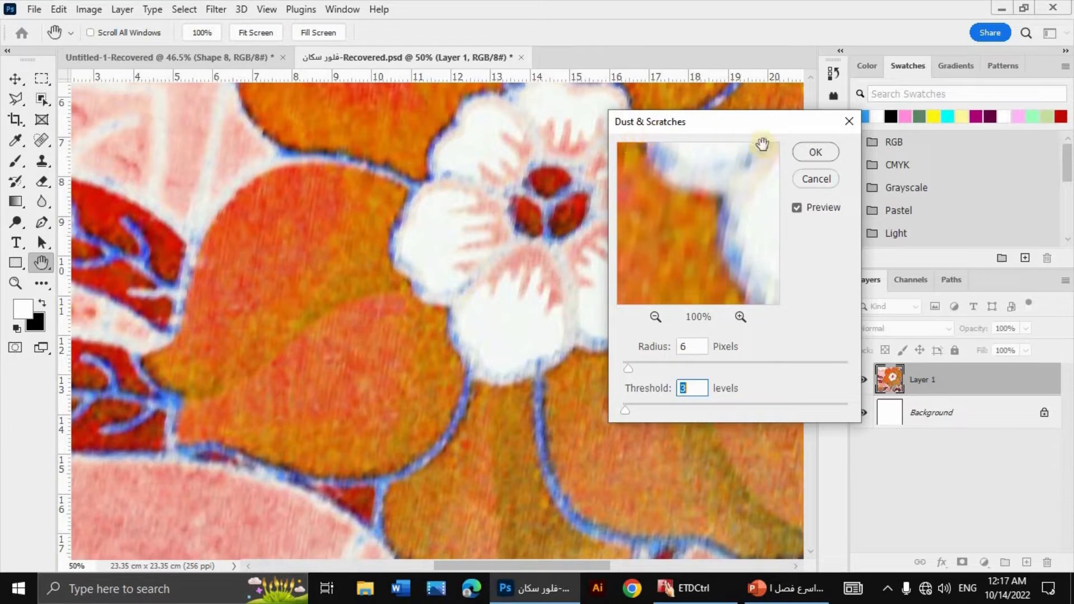
pyautogui.click(812, 152)
pyautogui.press('l')
# Step: Smooth the fabric layer with the Median noise filter at a radius of 8 pixels
pyautogui.hotkey('ctrl', '-')
pyautogui.hotkey('ctrl', '-')
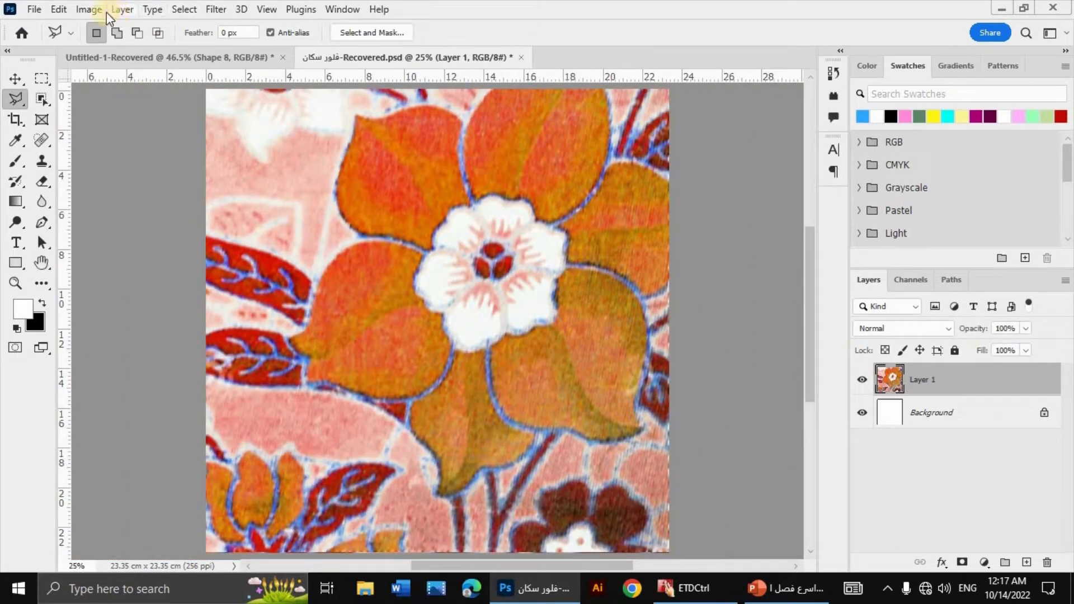
pyautogui.click(216, 9)
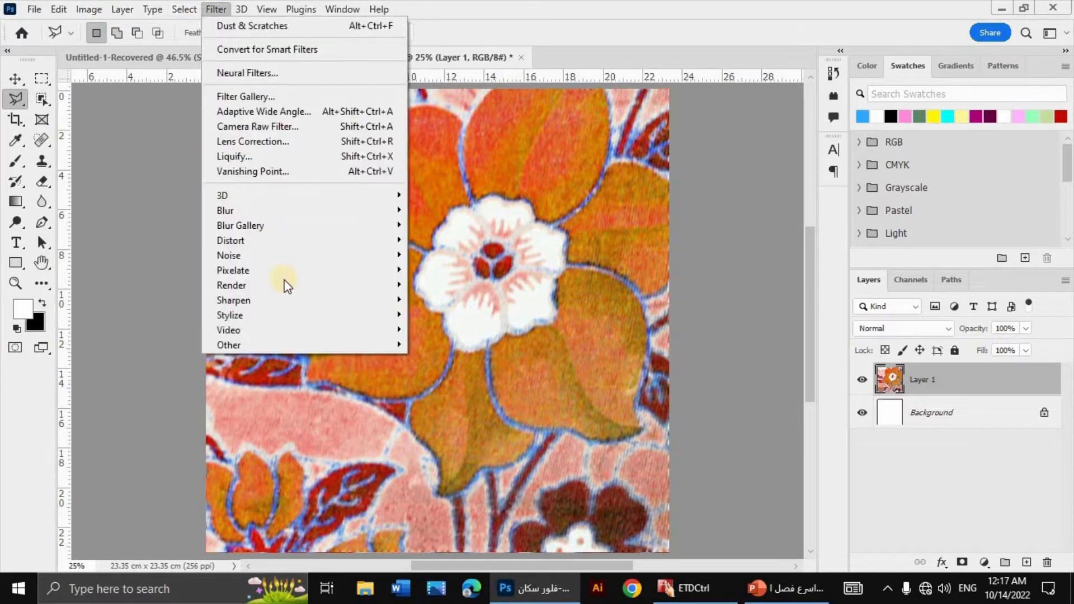
pyautogui.moveTo(381, 256)
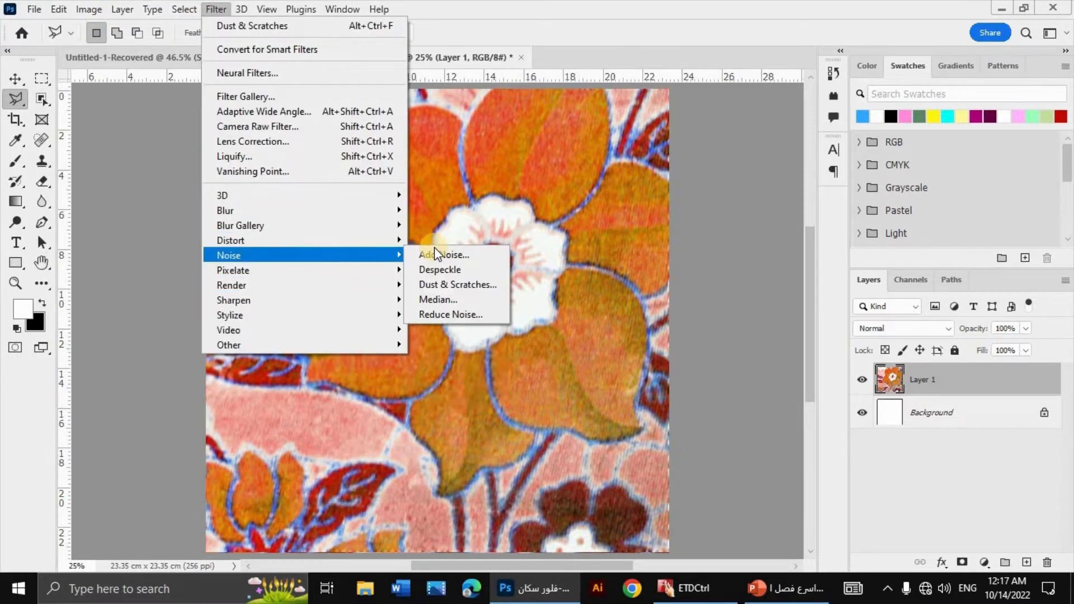
pyautogui.click(466, 301)
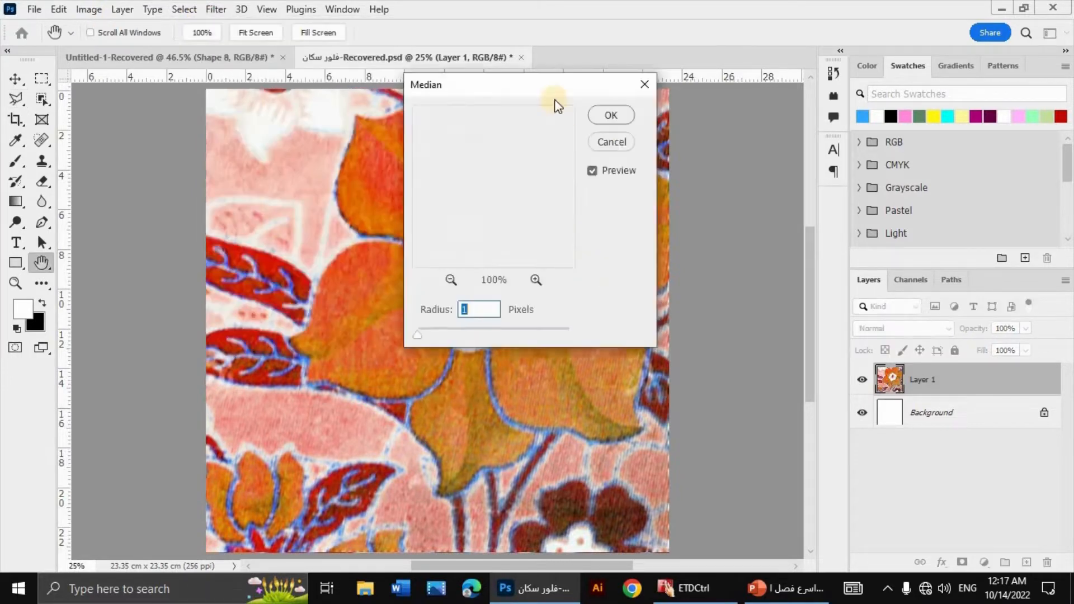
pyautogui.moveTo(653, 398); pyautogui.dragTo(655, 397)
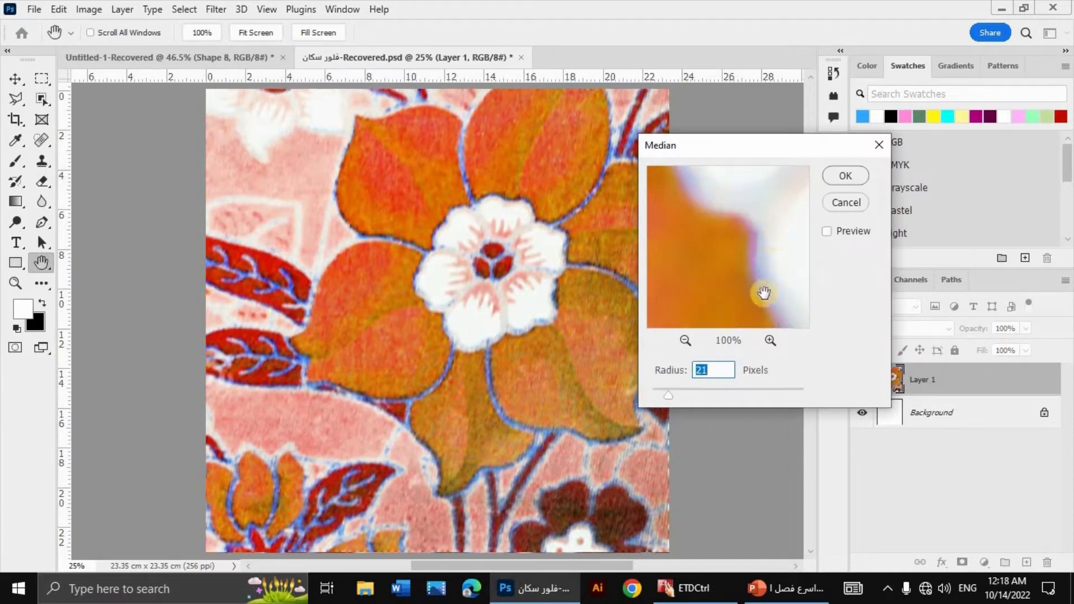
pyautogui.moveTo(670, 394); pyautogui.dragTo(657, 399)
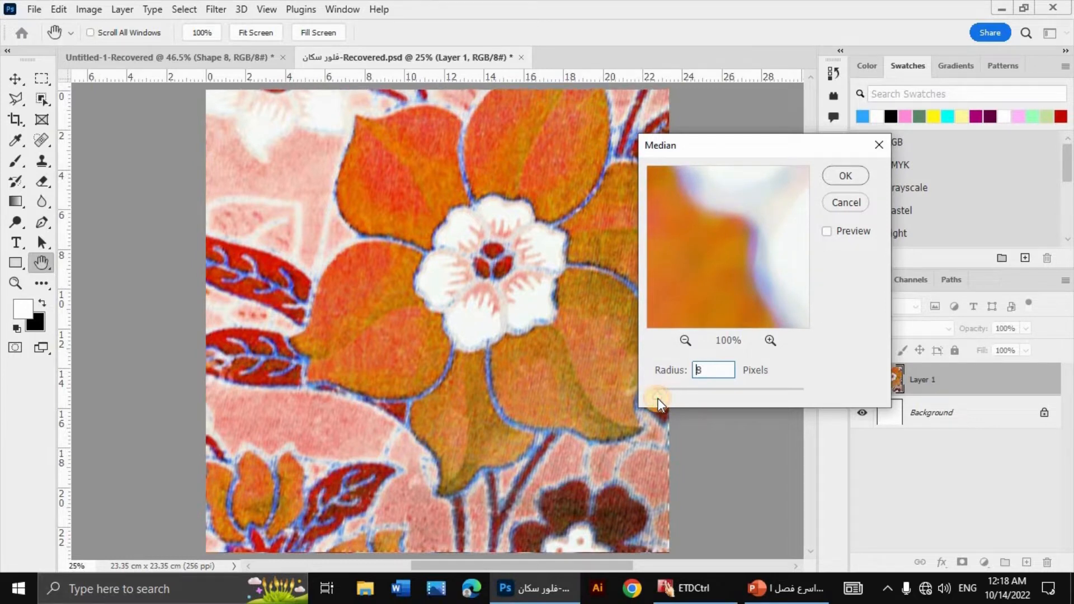
pyautogui.click(842, 177)
pyautogui.press('l')
pyautogui.hotkey('ctrl', '=')
pyautogui.hotkey('ctrl', '-')
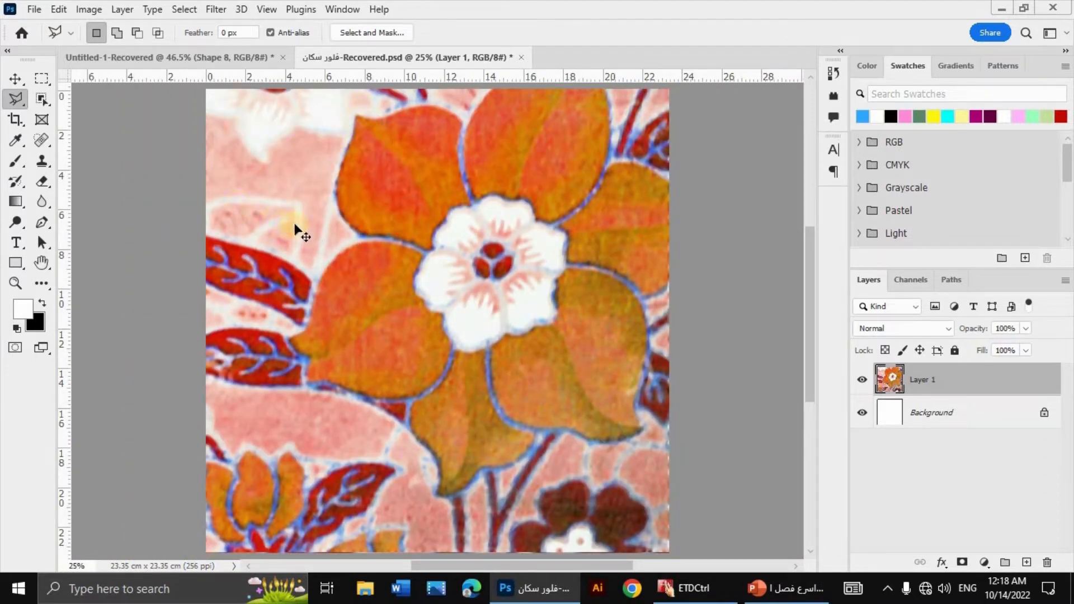
# Step: Flatten the layers and convert the image to Indexed Color with 20 colours, using the Local (Selective) palette
pyautogui.hotkey('ctrl', '+')
pyautogui.hotkey('ctrl', '+')
pyautogui.hotkey('ctrl', '-')
pyautogui.hotkey('ctrl', '-')
pyautogui.click(91, 9)
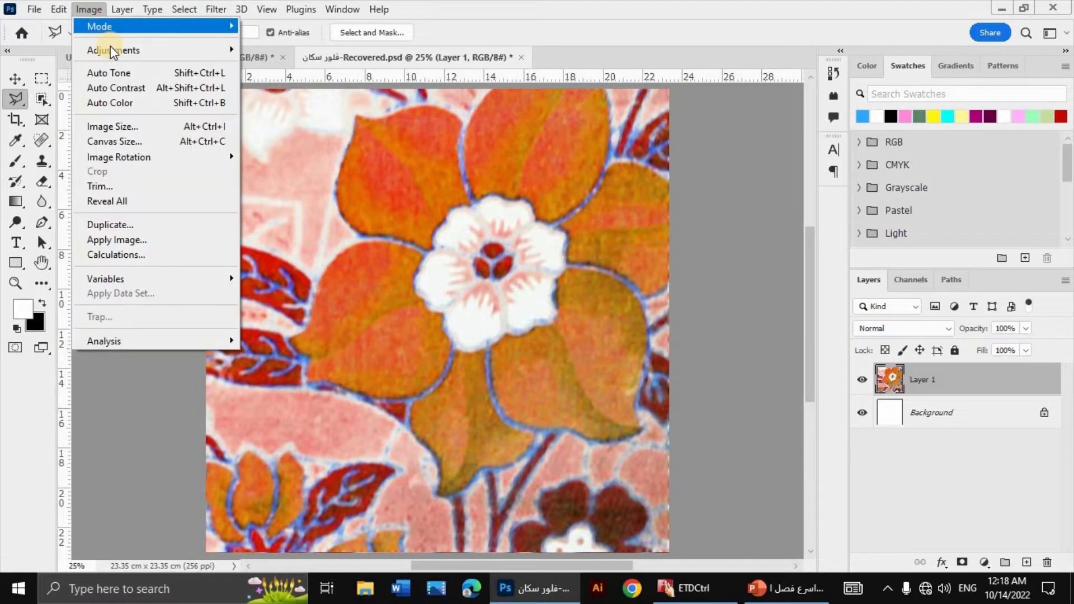
pyautogui.moveTo(116, 46)
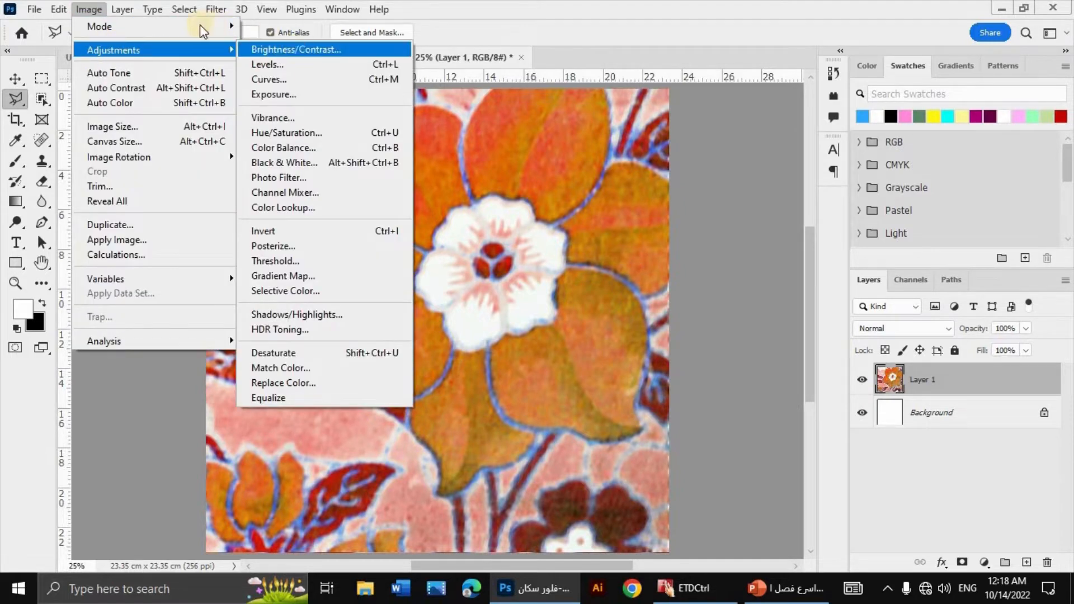
pyautogui.moveTo(219, 27)
pyautogui.press('Return')
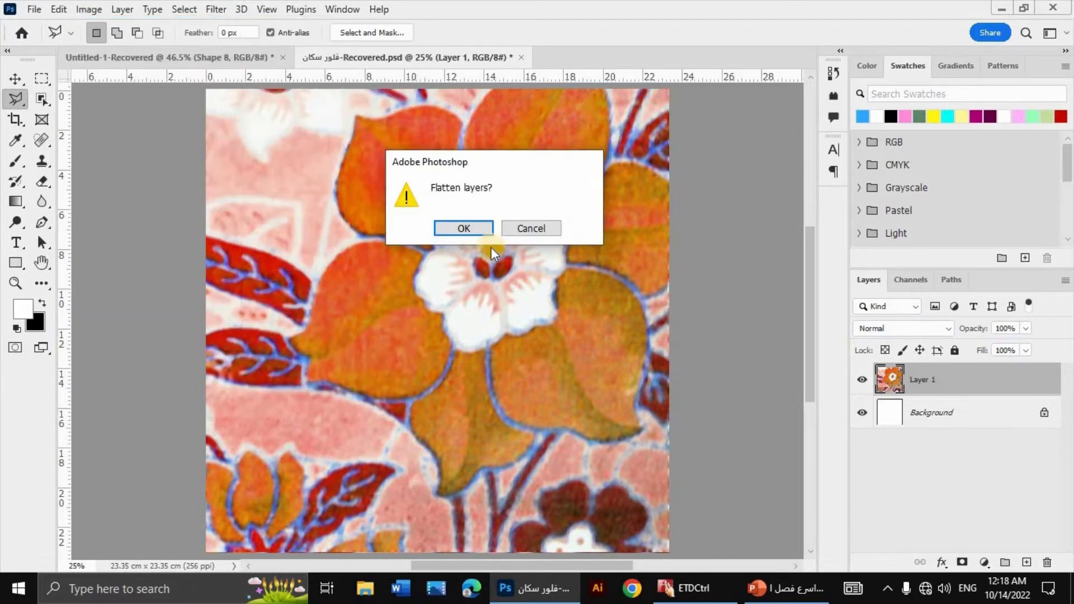
pyautogui.click(464, 229)
pyautogui.click(785, 265)
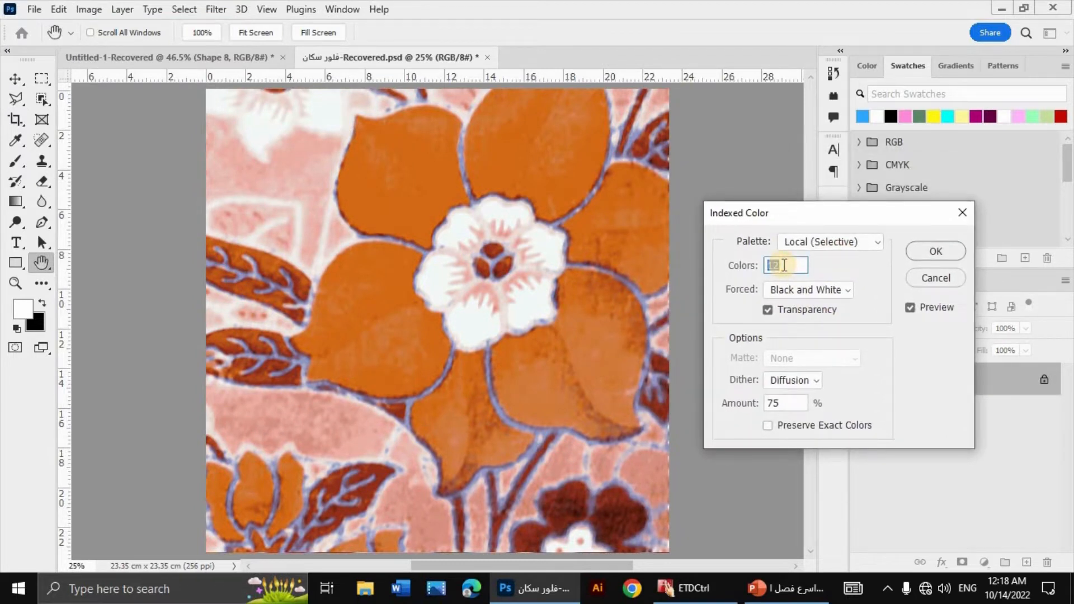
pyautogui.write('20')
pyautogui.press('Tab')
pyautogui.click(785, 266)
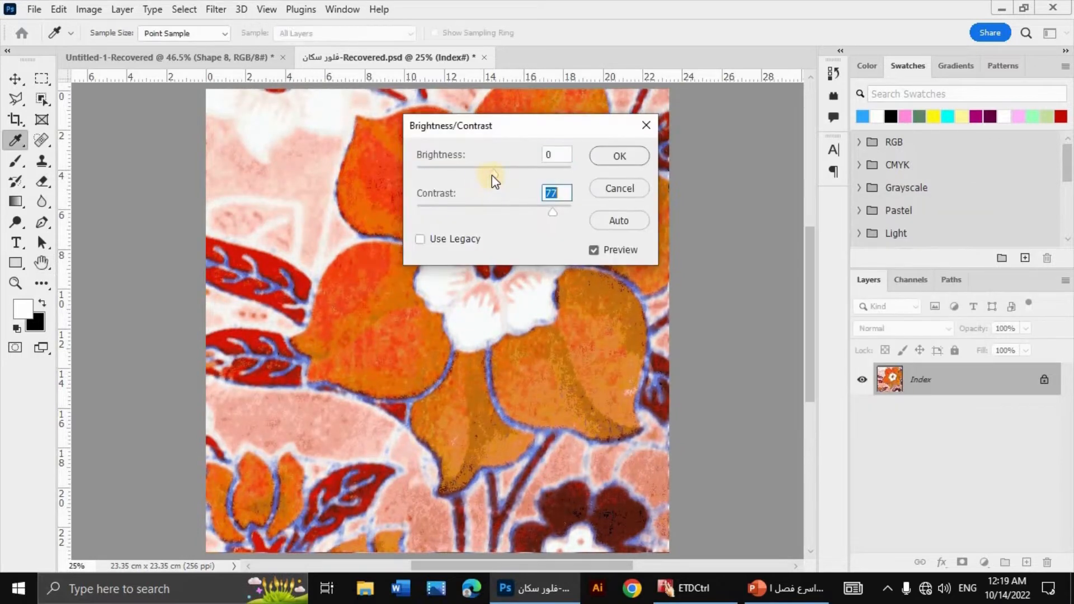
# Step: Adjust the indexed image's brightness to -43 and its contrast to 83
pyautogui.moveTo(494, 173); pyautogui.dragTo(472, 177)
pyautogui.moveTo(552, 212); pyautogui.dragTo(558, 210)
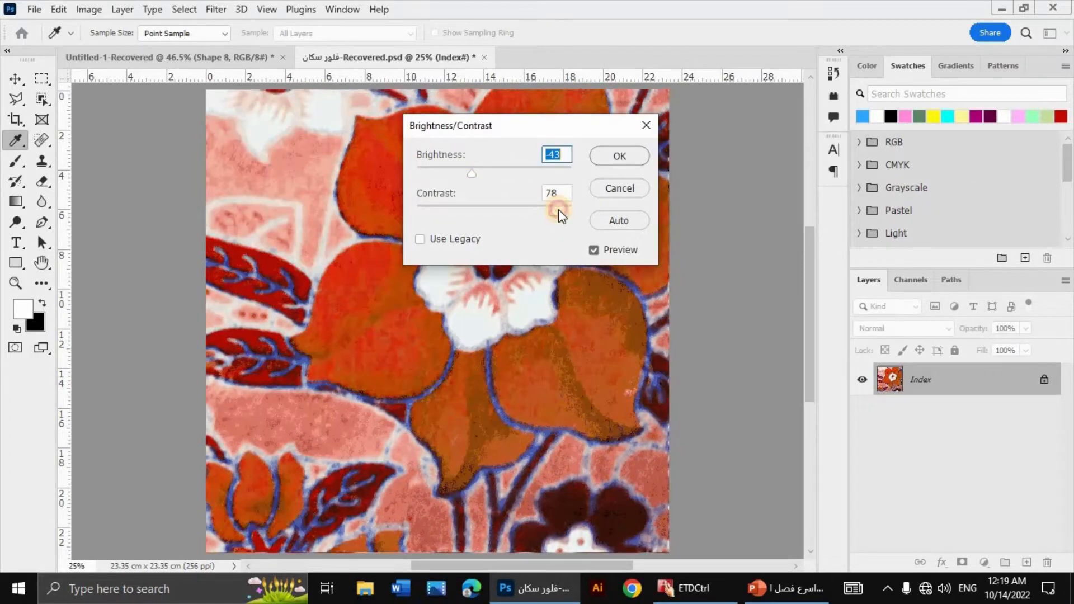
pyautogui.click(490, 393)
pyautogui.press('Tab')
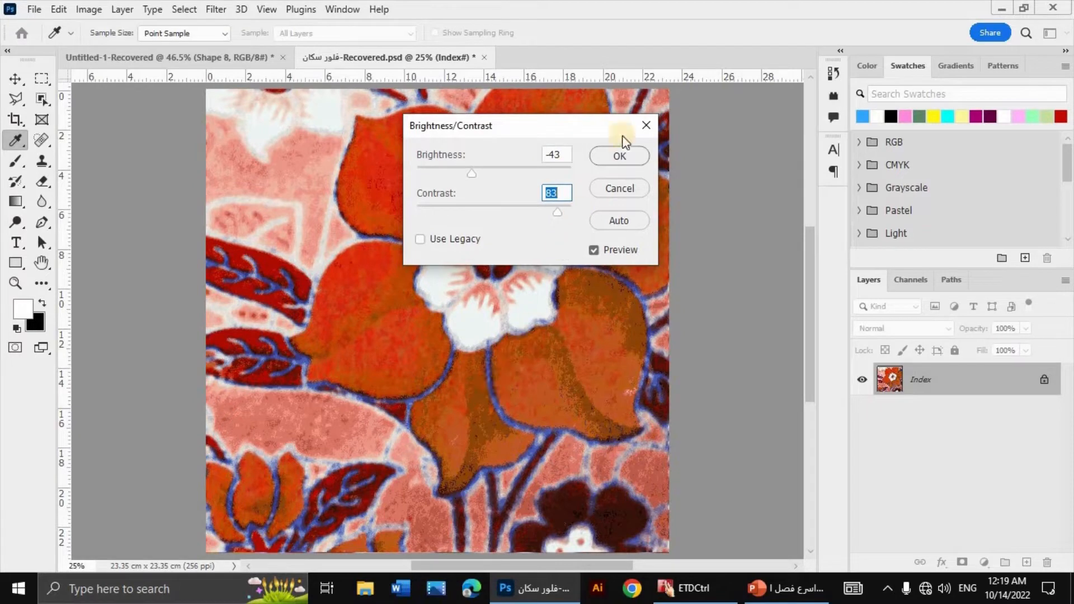
pyautogui.click(622, 156)
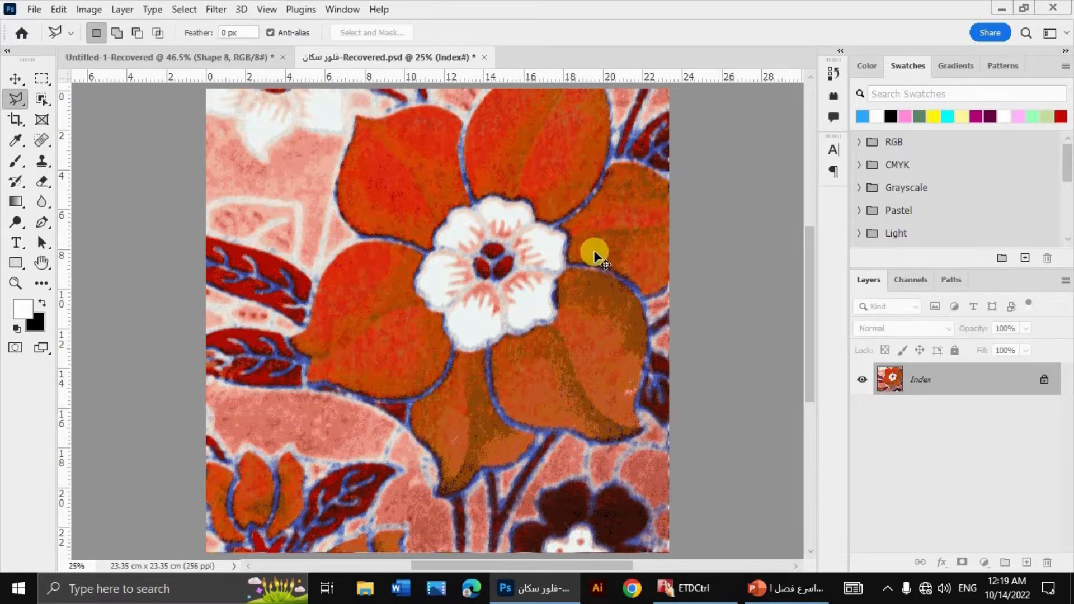
# Step: Undo the brightness and contrast adjustment together with the 20-colour indexed conversion
pyautogui.hotkey('ctrl', 'z')
# Step: Try converting the flattened image to Indexed Color with 40 colours and no dithering, then revert the conversion
pyautogui.click(94, 10)
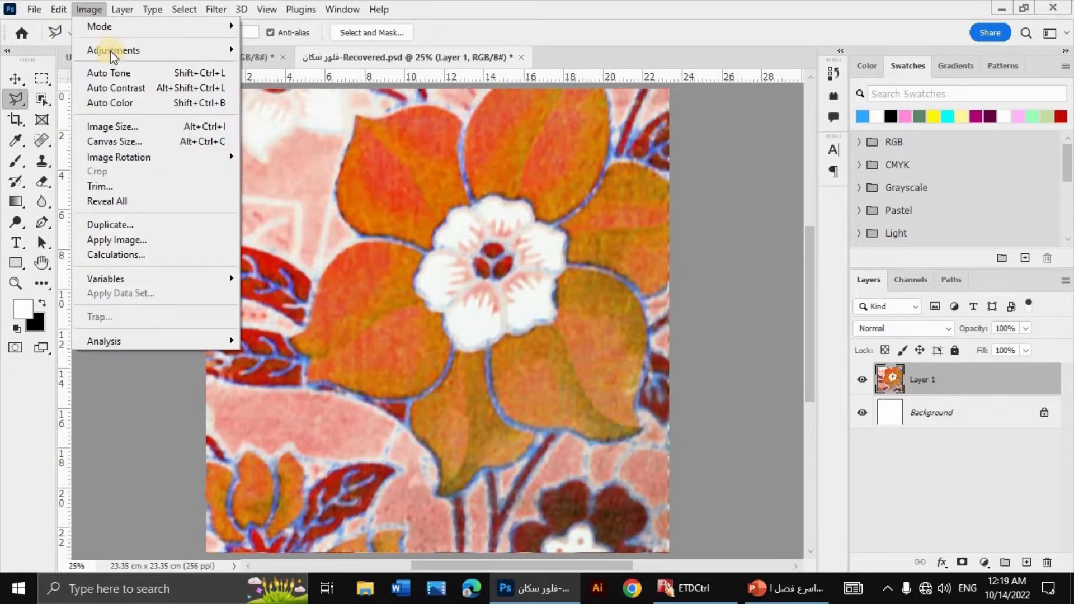
pyautogui.click(124, 26)
pyautogui.click(305, 71)
pyautogui.click(475, 230)
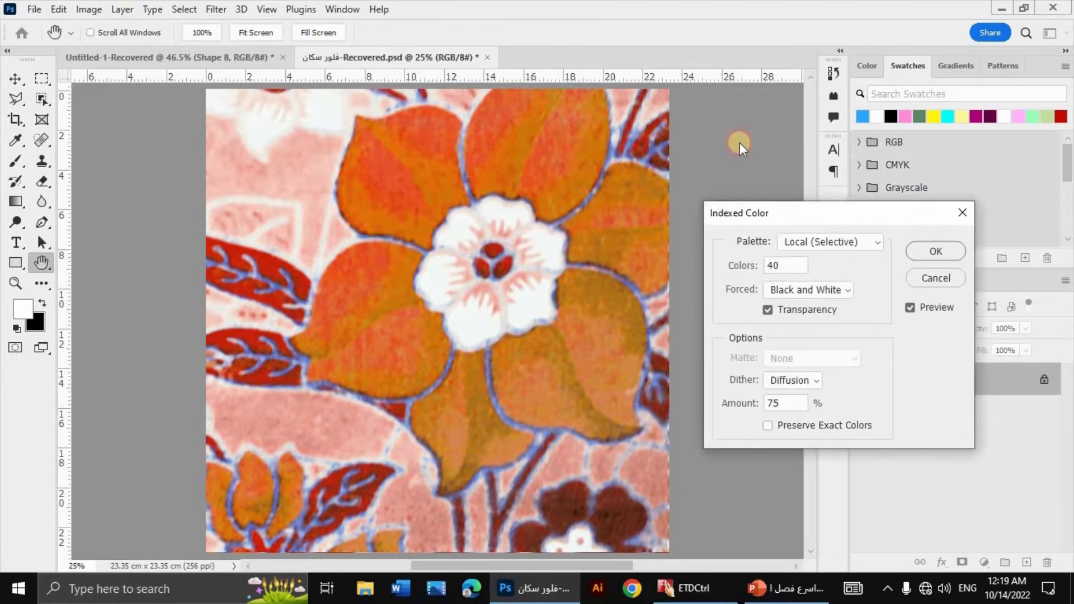
pyautogui.moveTo(863, 208); pyautogui.dragTo(828, 140)
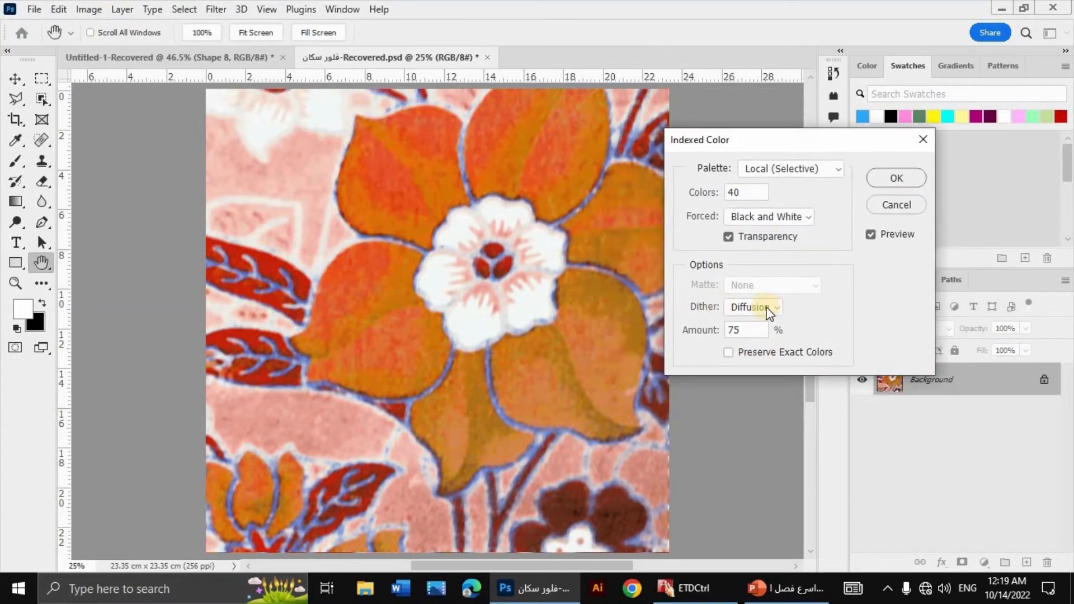
pyautogui.click(774, 307)
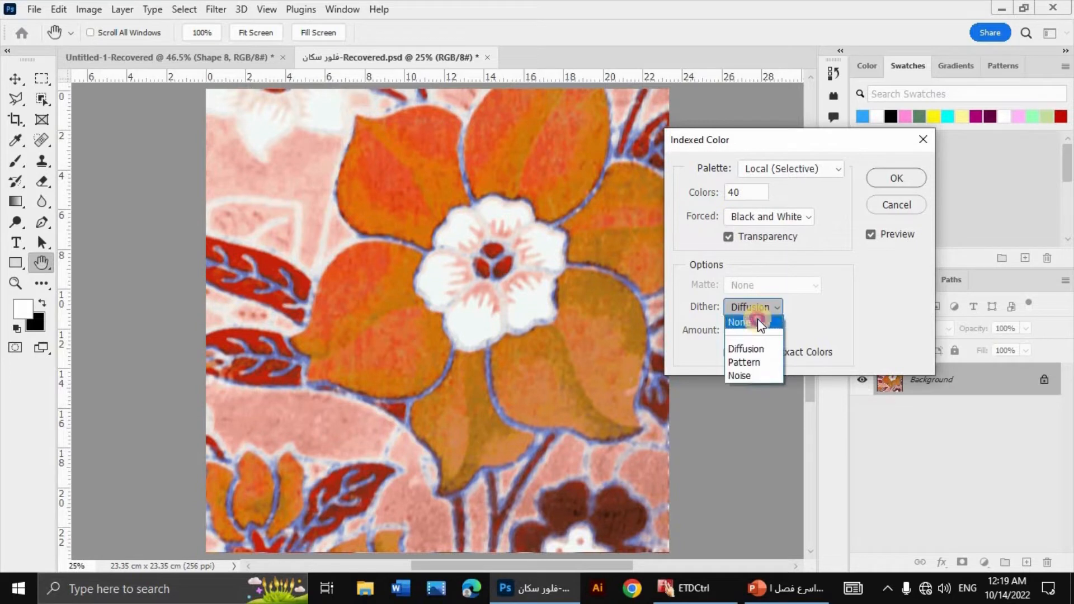
pyautogui.click(757, 317)
pyautogui.press('Return')
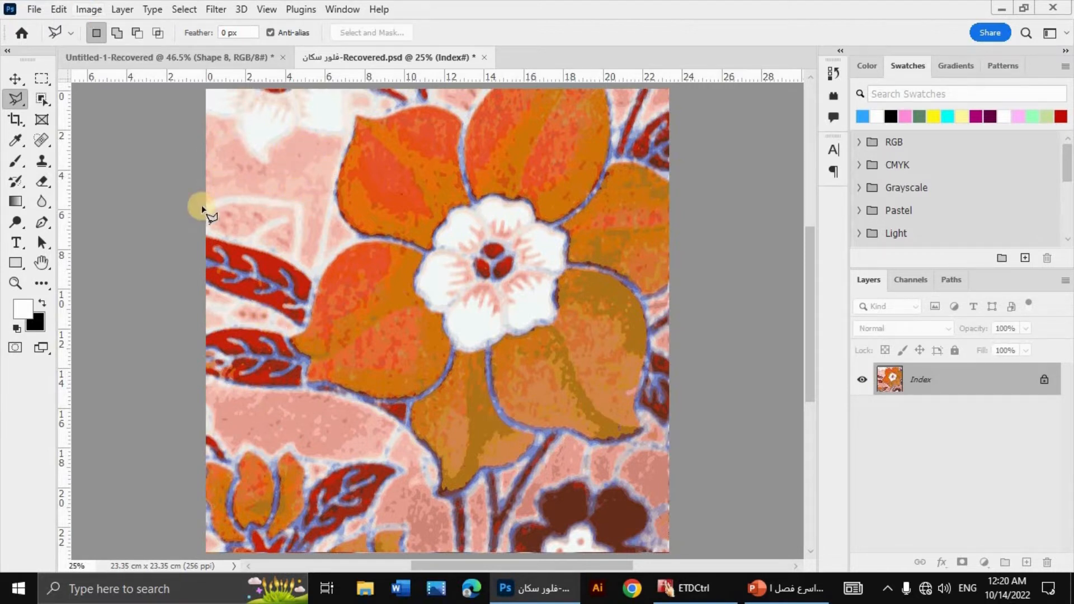
pyautogui.hotkey('ctrl', 'z')
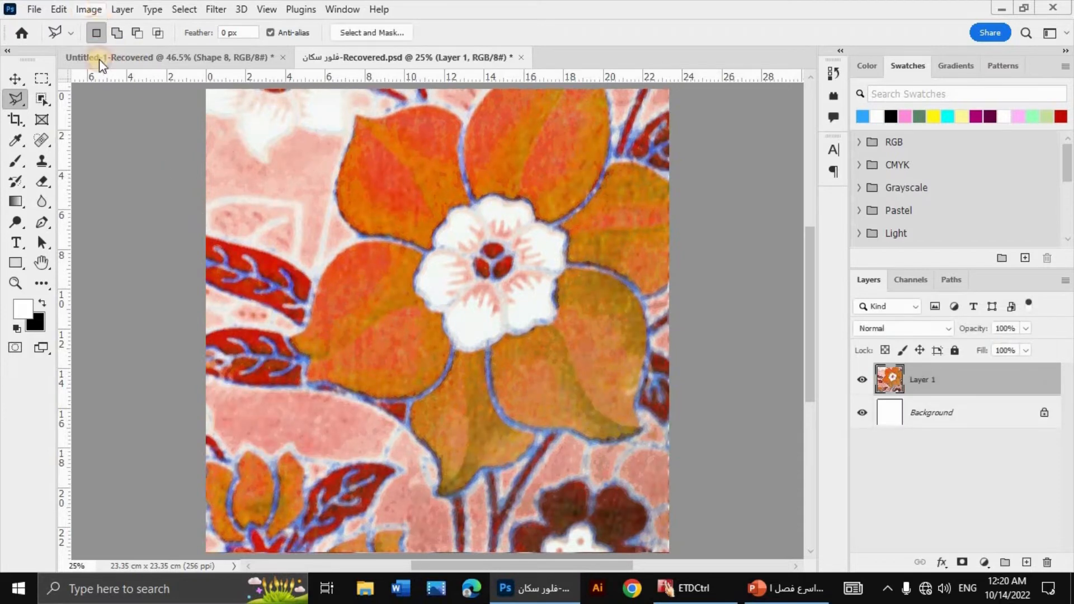
# Step: Flatten the layers and set up an Indexed Color conversion with 40 colours, the Local (Selective) palette and Diffusion dithering
pyautogui.click(88, 9)
pyautogui.moveTo(224, 26)
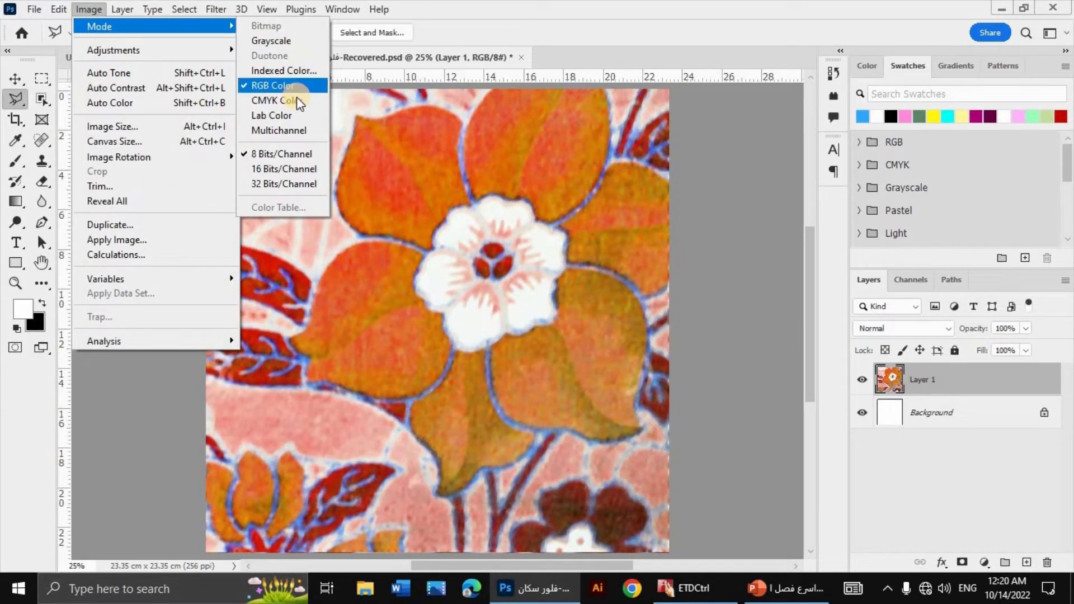
pyautogui.click(297, 80)
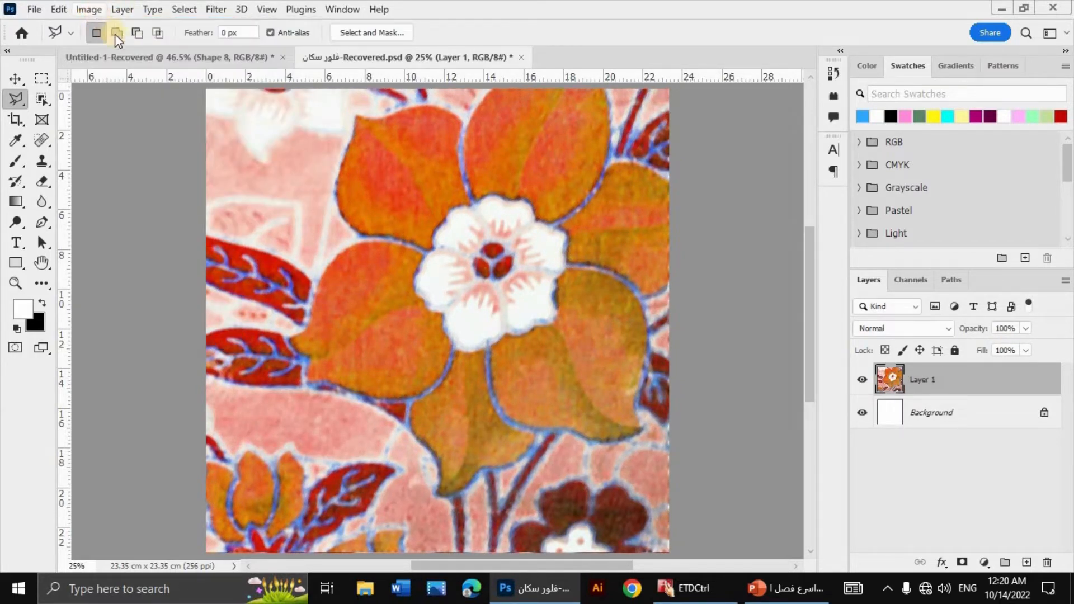
pyautogui.click(90, 10)
pyautogui.click(285, 66)
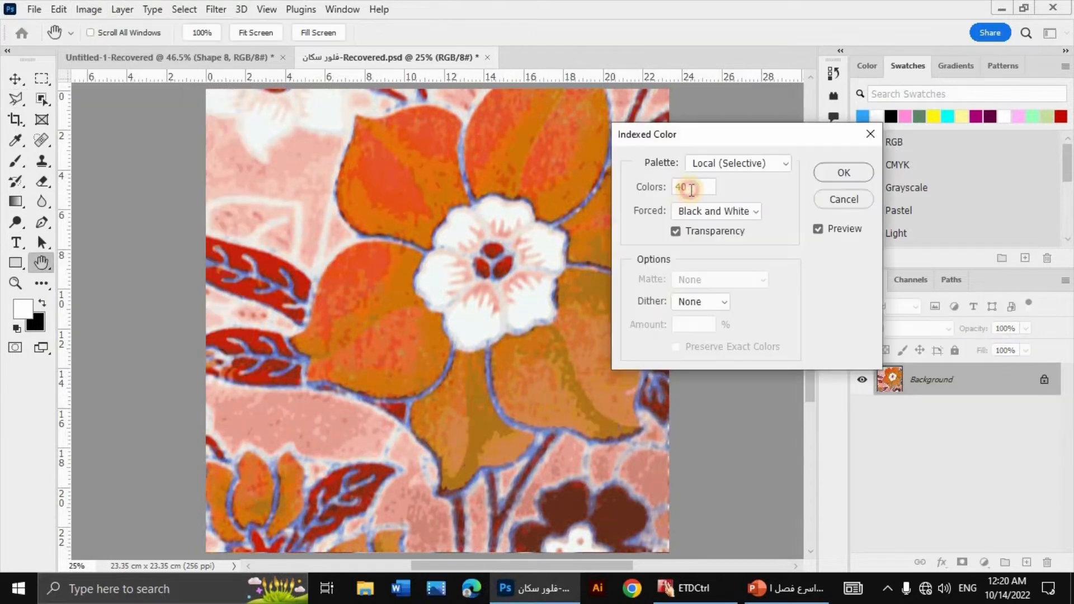
pyautogui.doubleClick(687, 186)
pyautogui.write('40')
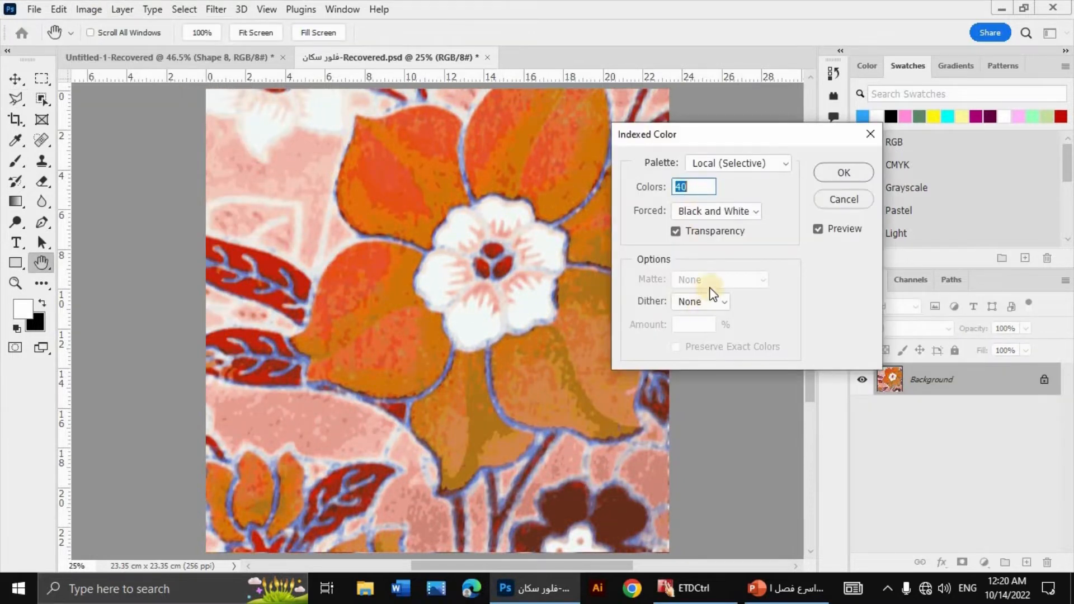
pyautogui.click(711, 300)
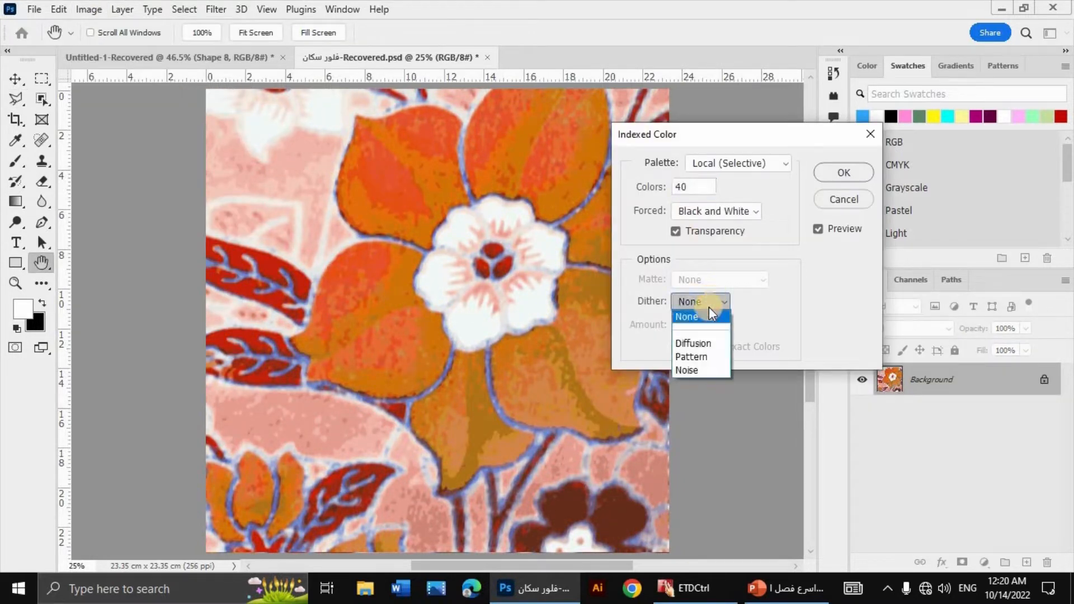
pyautogui.click(709, 343)
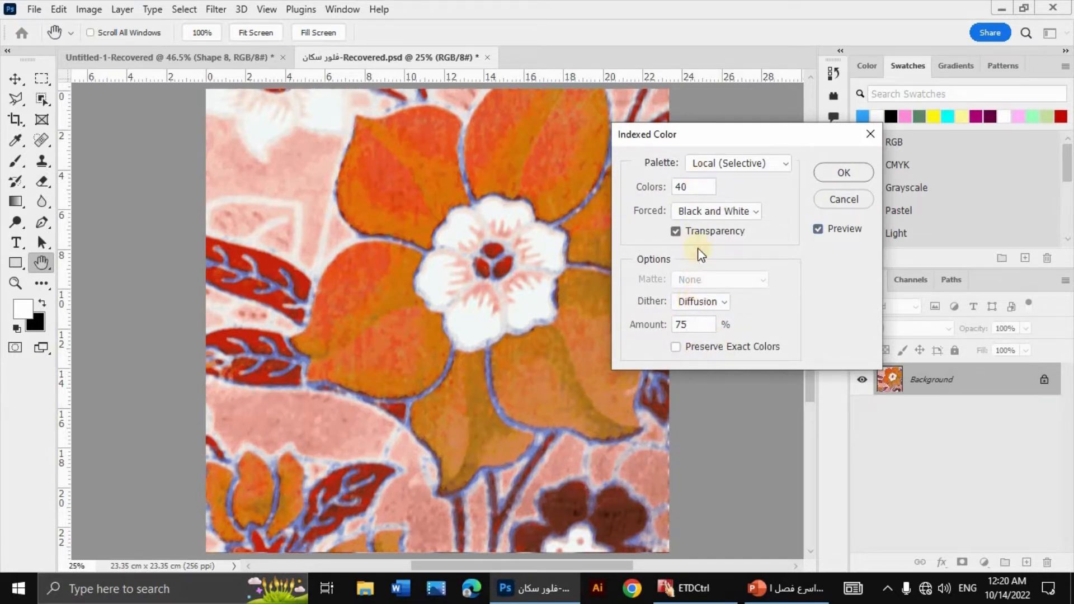
# Step: Compare Diffusion dither amounts of 30% and 10% on a magnified petal edge
pyautogui.click(703, 324)
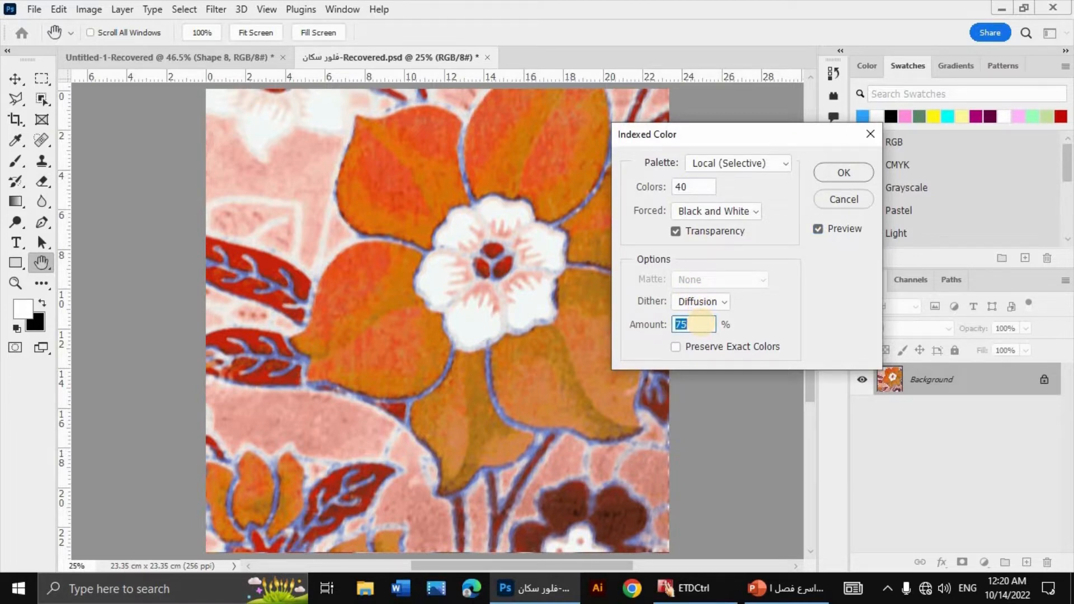
pyautogui.write('30')
pyautogui.hotkey('ctrl', '+')
pyautogui.hotkey('ctrl', '+')
pyautogui.hotkey('ctrl', '+')
pyautogui.hotkey('ctrl', '+')
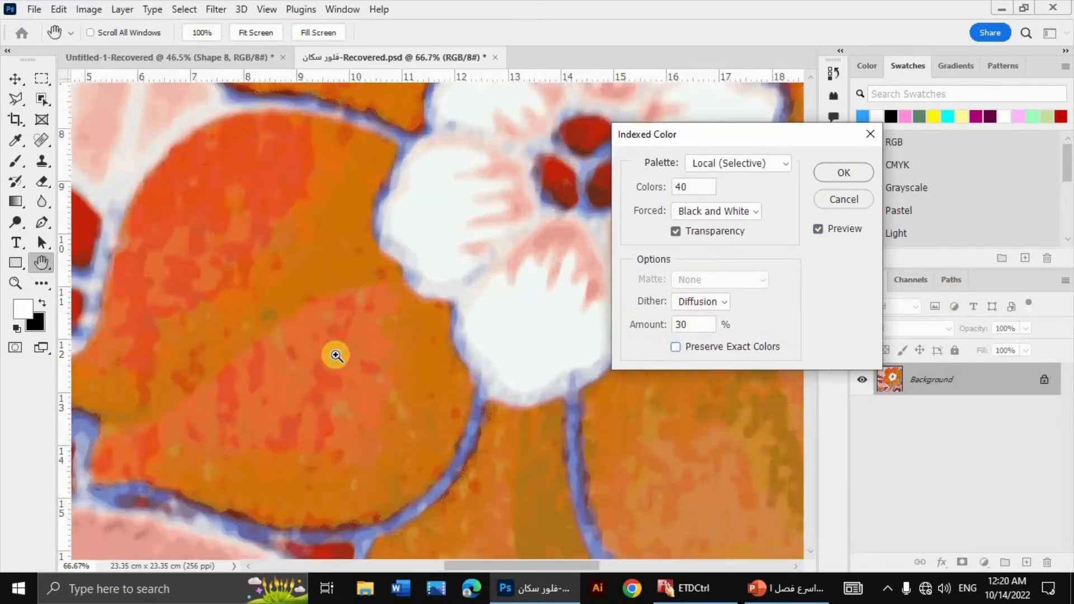
pyautogui.hotkey('ctrl', '+')
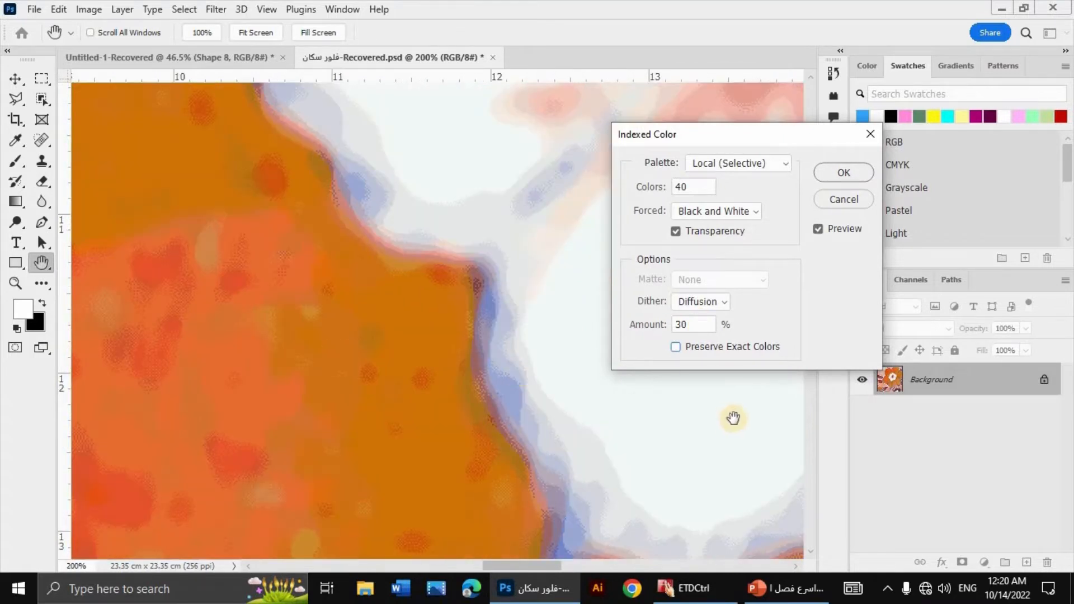
pyautogui.doubleClick(702, 325)
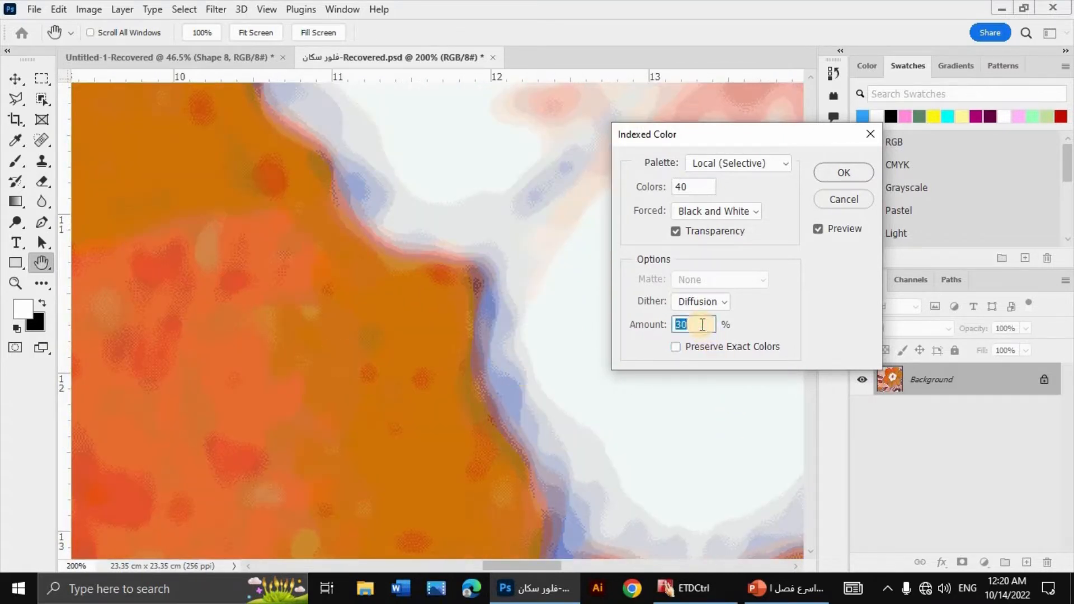
pyautogui.write('70')
pyautogui.press('BackSpace')
pyautogui.press('BackSpace')
pyautogui.write('10')
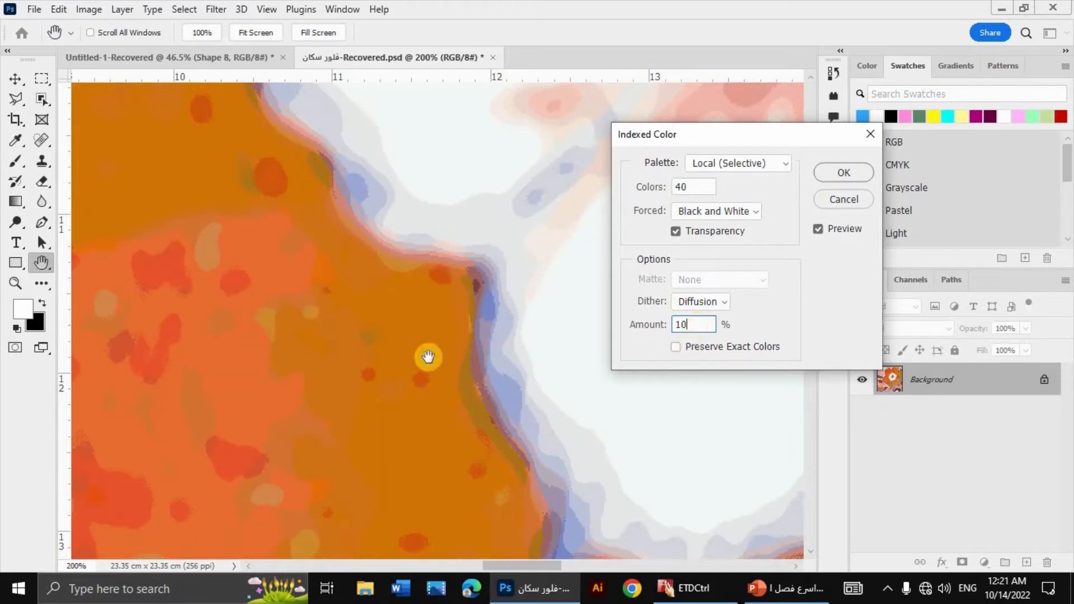
# Step: Set the Diffusion dither amount to 30%, check it along the petal outline, and apply the indexed conversion
pyautogui.doubleClick(705, 329)
pyautogui.moveTo(465, 492); pyautogui.dragTo(581, 258)
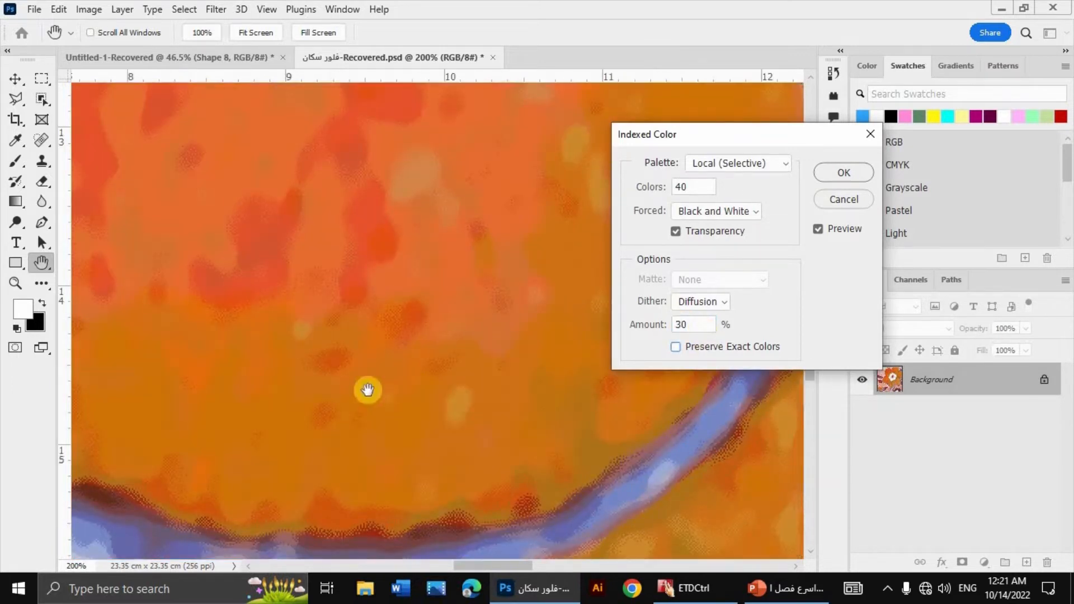
pyautogui.moveTo(310, 515); pyautogui.dragTo(386, 535)
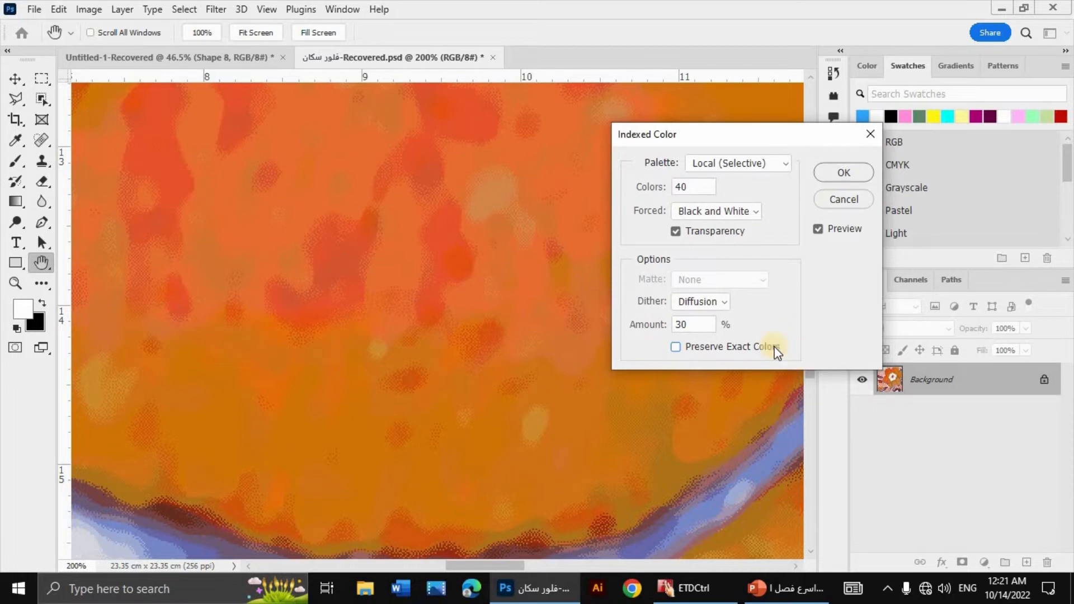
pyautogui.click(832, 171)
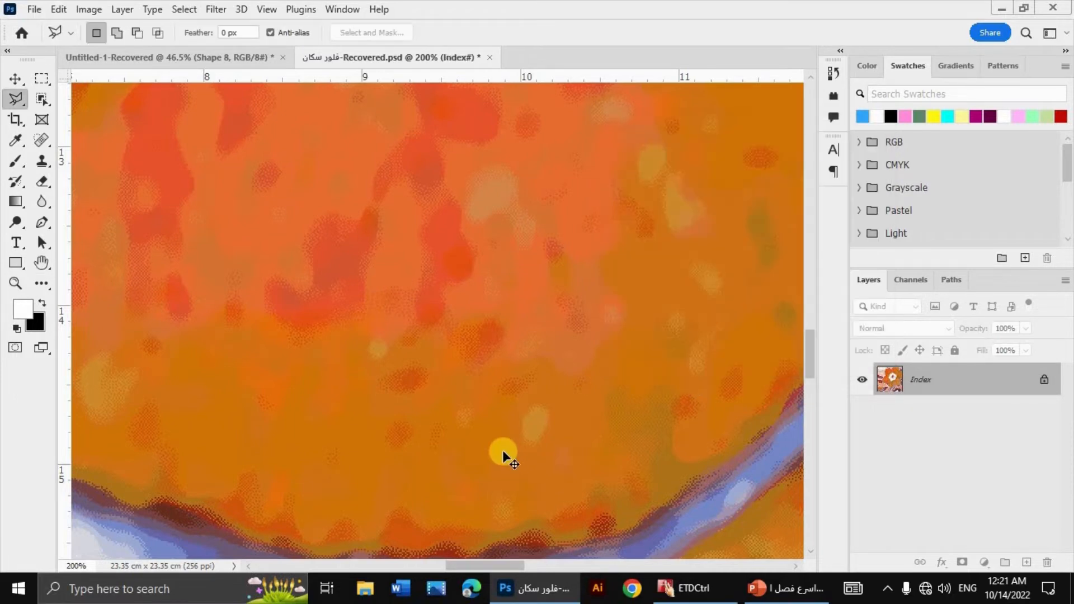
# Step: In the indexed image's Color Table, mark the light pink of the large leaf shape below the flower as transparent
pyautogui.scroll(-3, 504, 456)
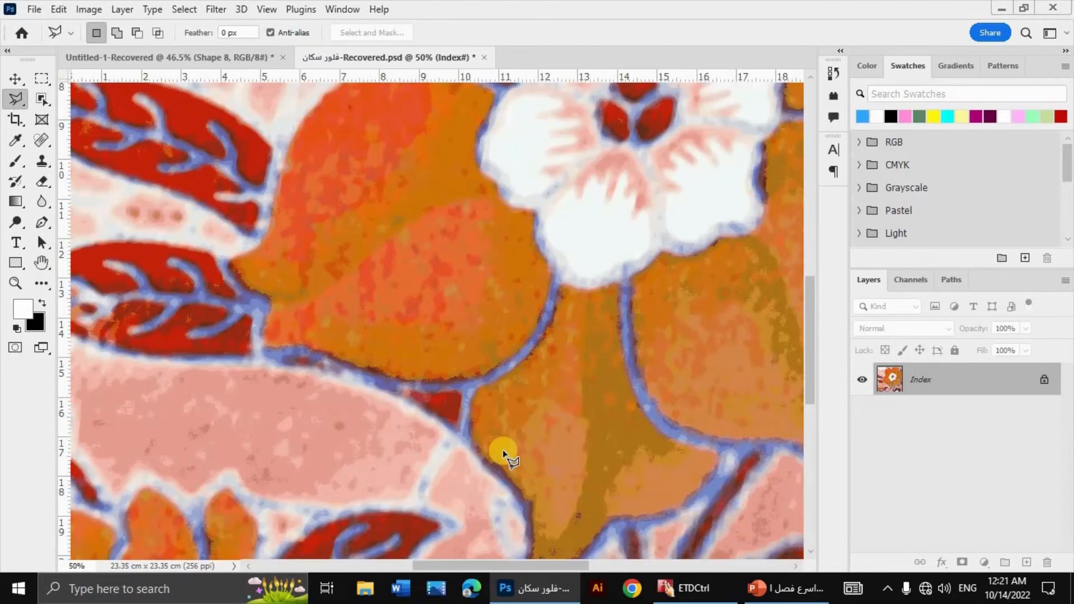
pyautogui.scroll(-1, 503, 456)
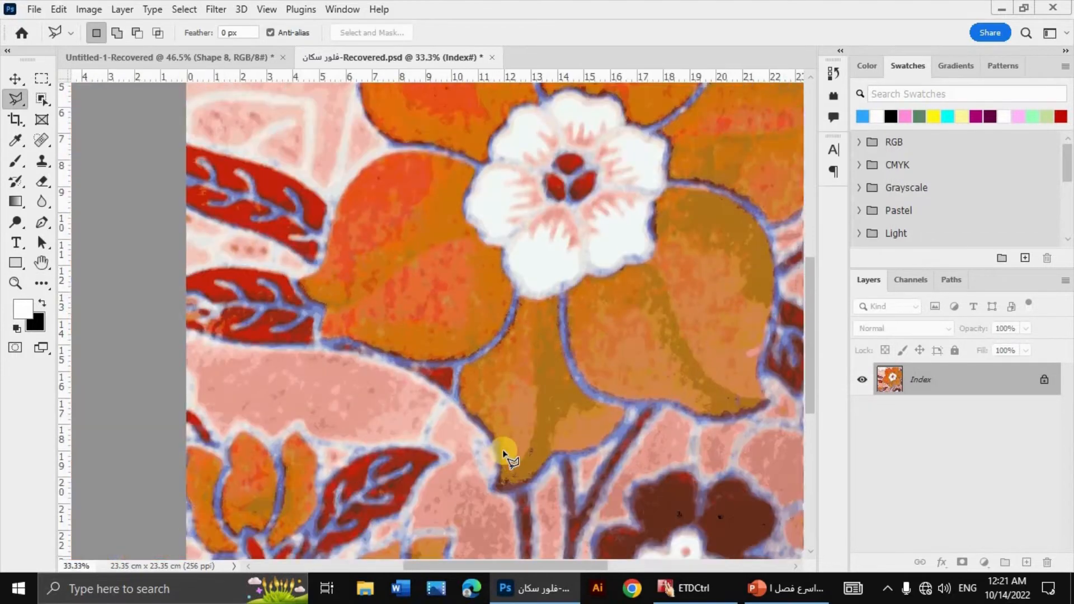
pyautogui.click(100, 9)
pyautogui.moveTo(102, 32)
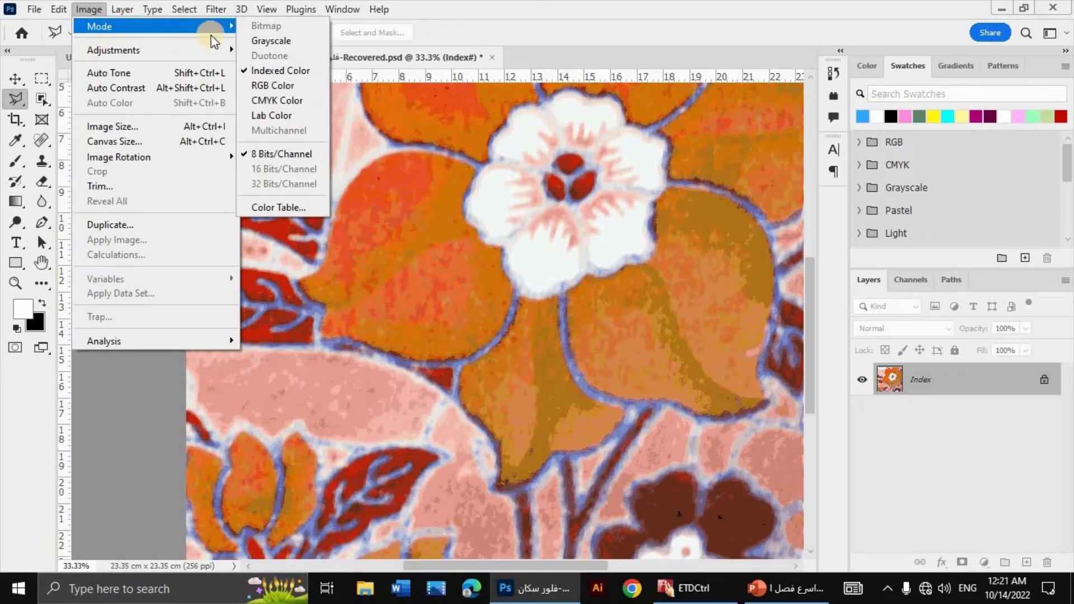
pyautogui.click(286, 206)
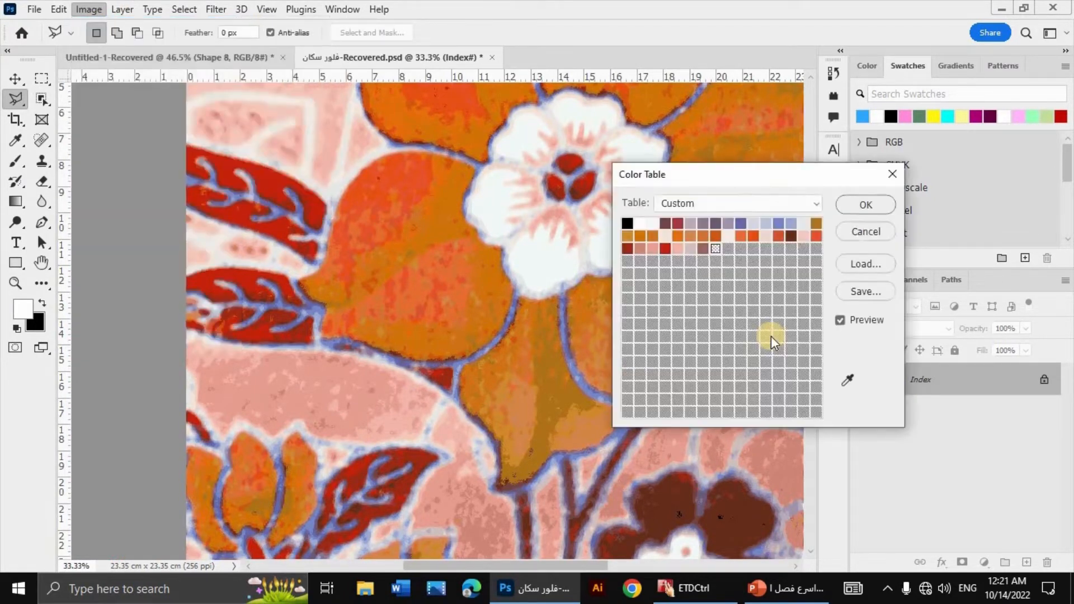
pyautogui.moveTo(794, 183); pyautogui.dragTo(849, 246)
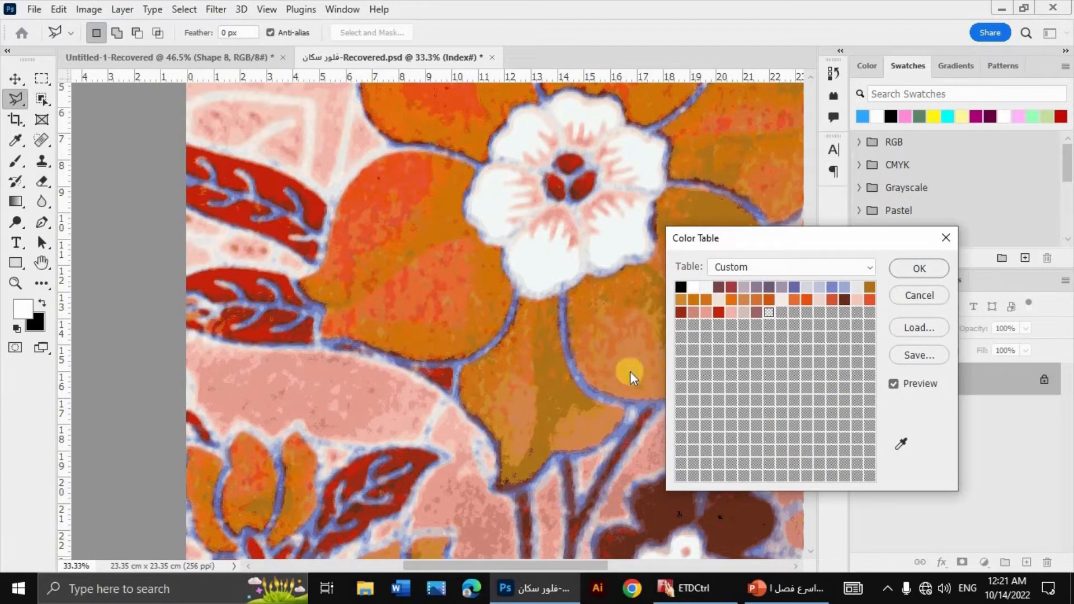
pyautogui.hotkey('ctrl', '+')
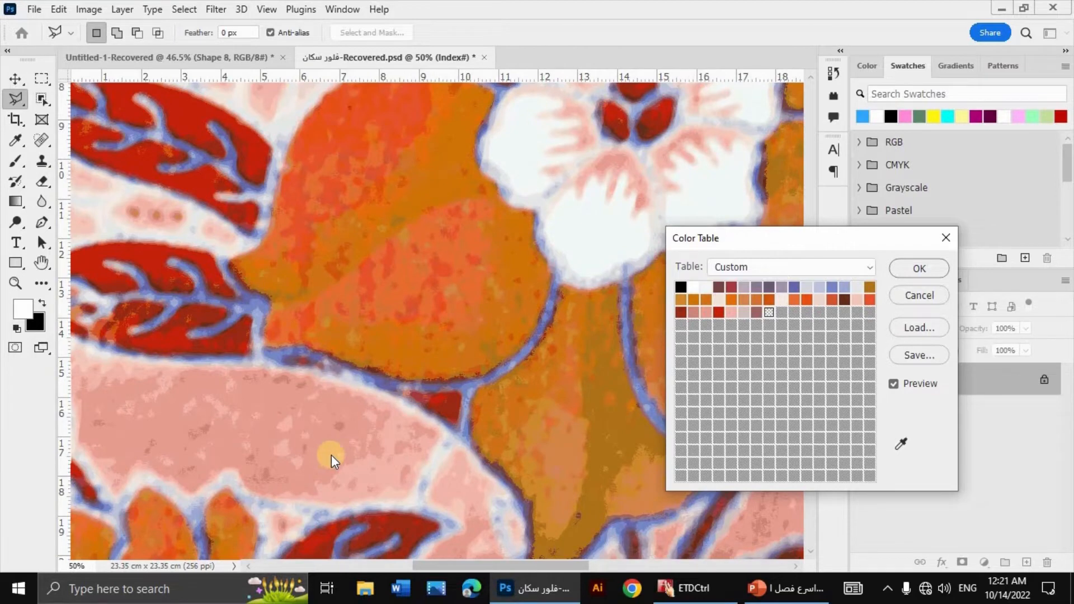
pyautogui.click(902, 444)
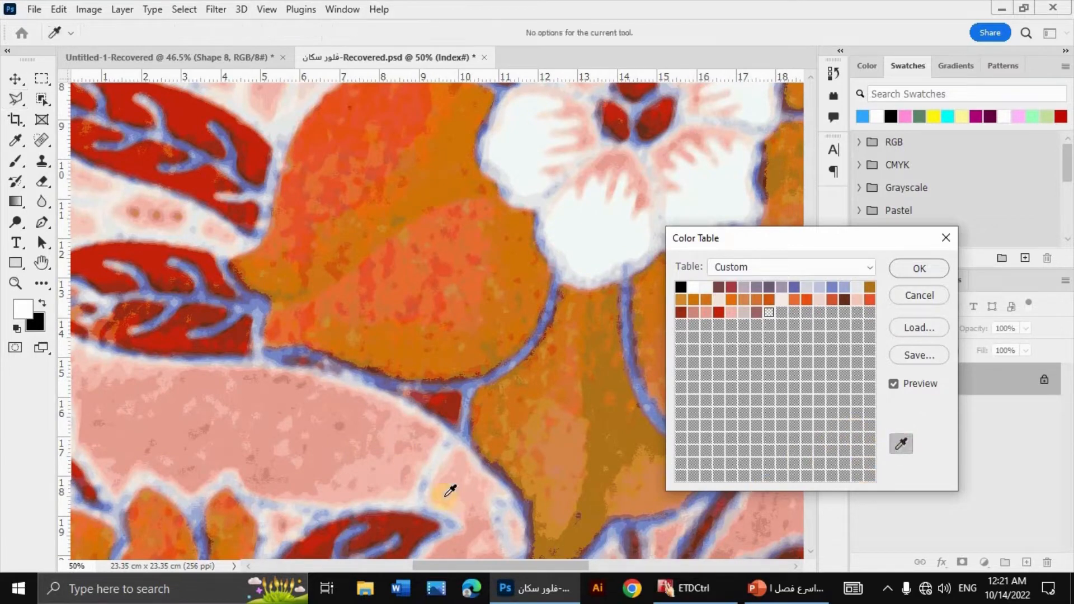
pyautogui.click(386, 475)
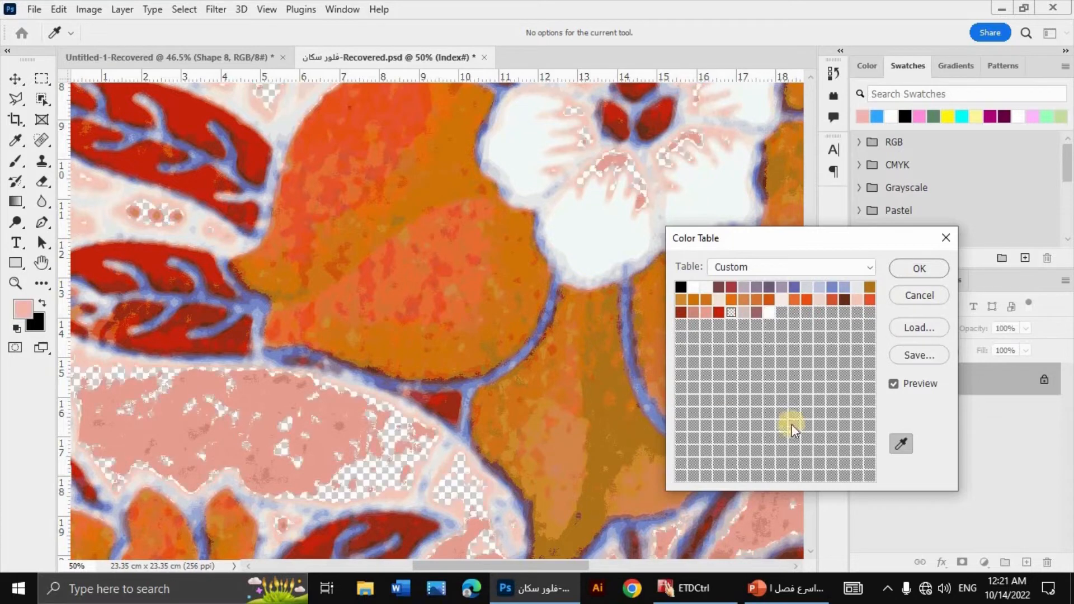
pyautogui.click(902, 444)
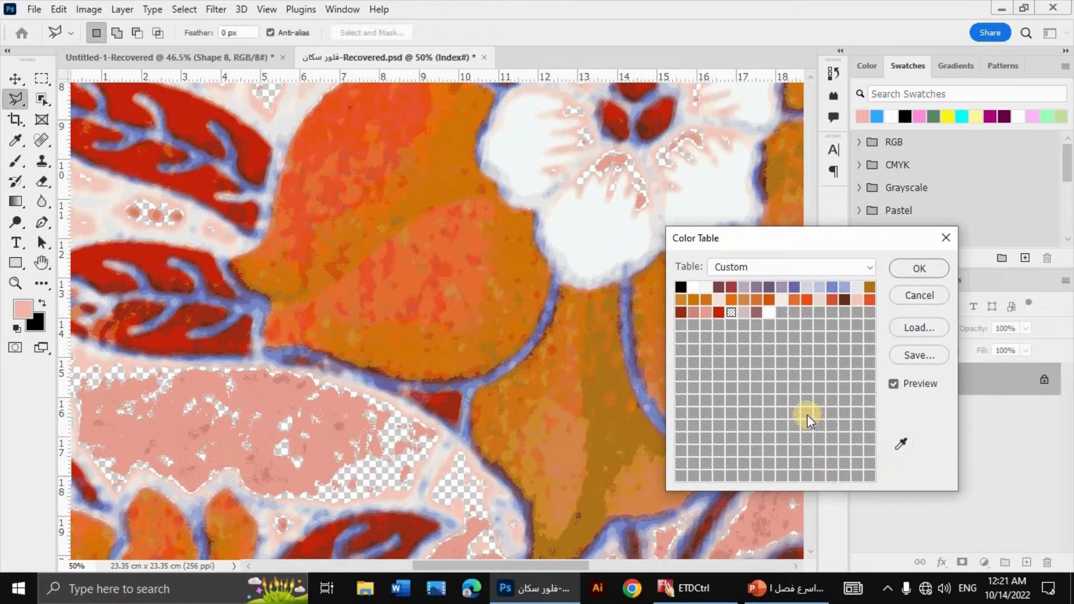
# Step: Replace the transparent table entry with the darker pink sampled from the large leaf shape
pyautogui.click(732, 311)
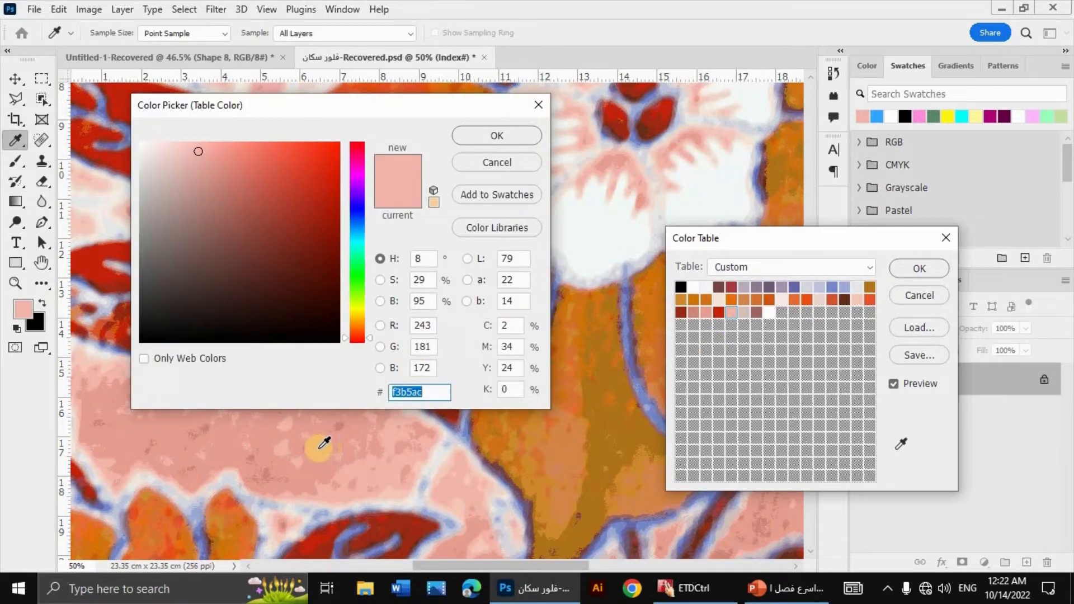
pyautogui.click(319, 449)
pyautogui.click(494, 138)
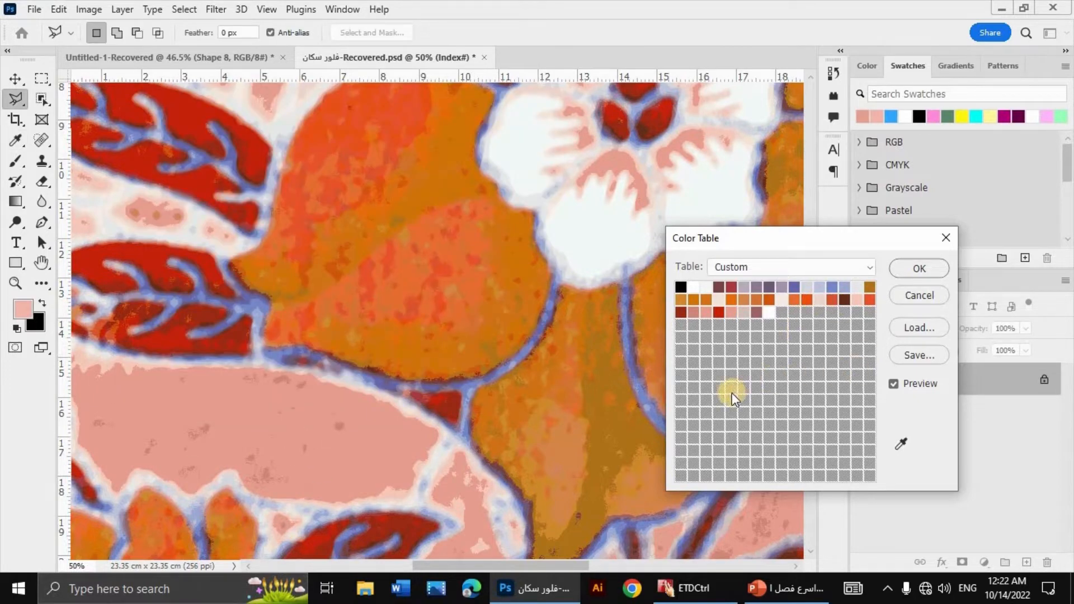
# Step: Mark the dark pink specks inside the large pink leaf shape as transparent to locate their Color Table entry
pyautogui.hotkey('ctrl', '0')
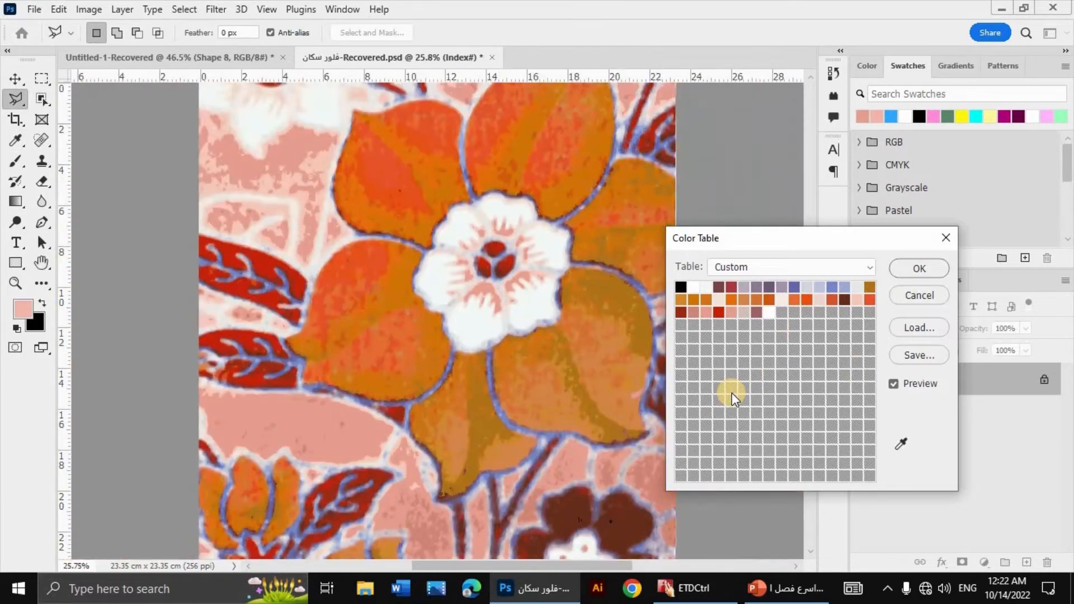
pyautogui.hotkey('ctrl', '+')
pyautogui.hotkey('ctrl', '+')
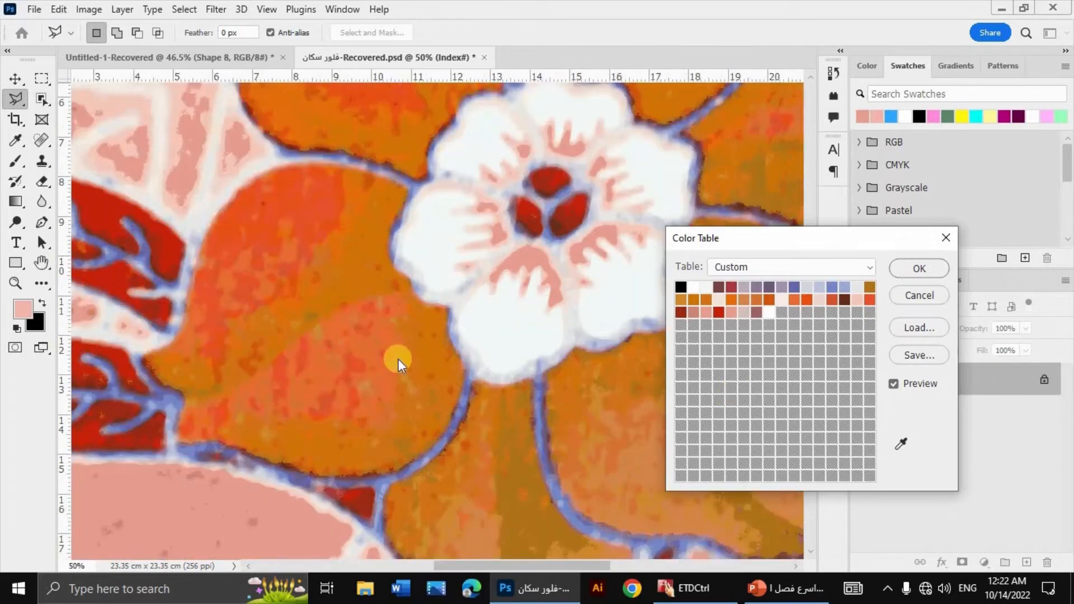
pyautogui.scroll(-2, 248, 439)
pyautogui.scroll(-1, 267, 475)
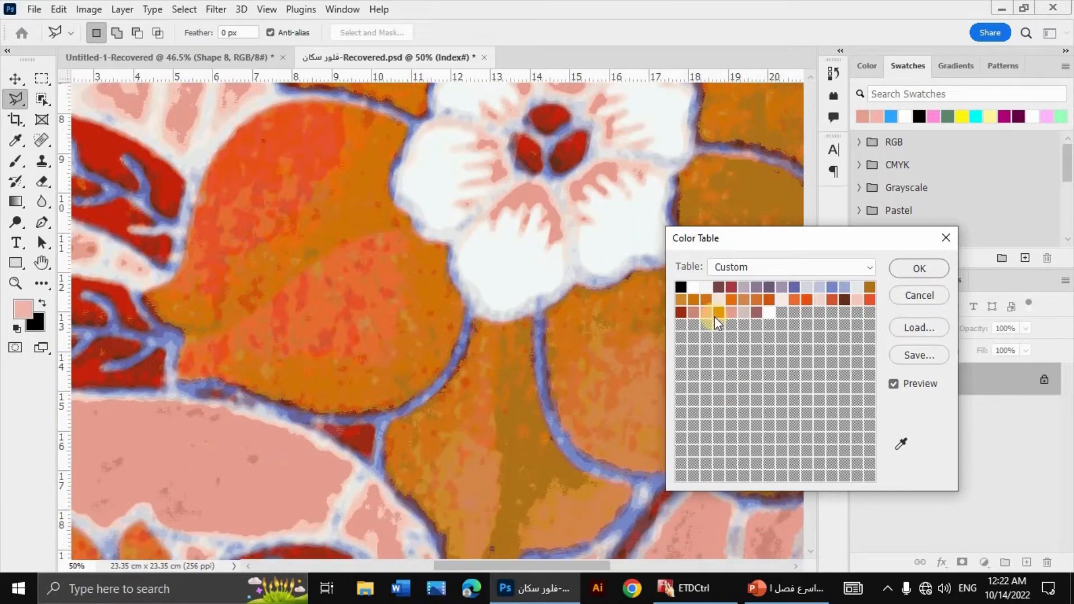
pyautogui.click(900, 445)
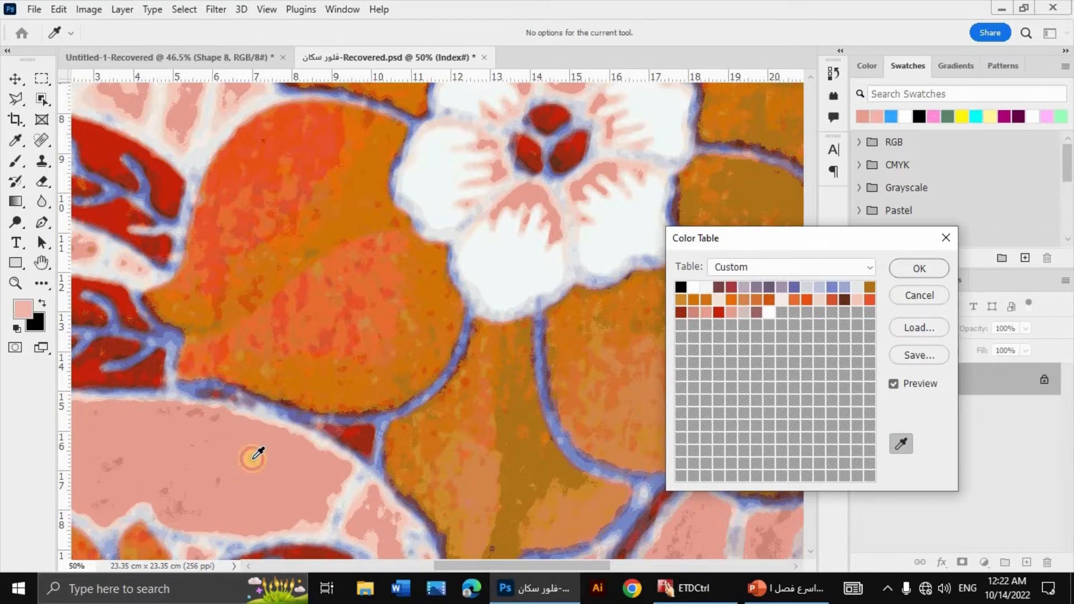
pyautogui.click(256, 454)
pyautogui.click(900, 444)
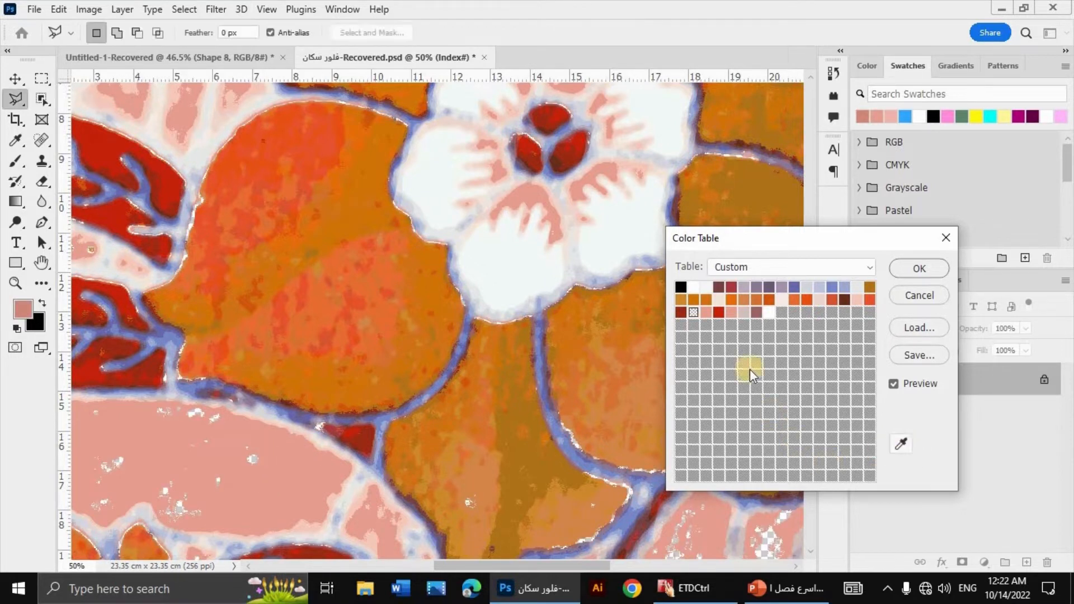
# Step: Replace the transparent table entry of the dark pink specks with the surrounding pink sampled from the large leaf shape
pyautogui.click(694, 313)
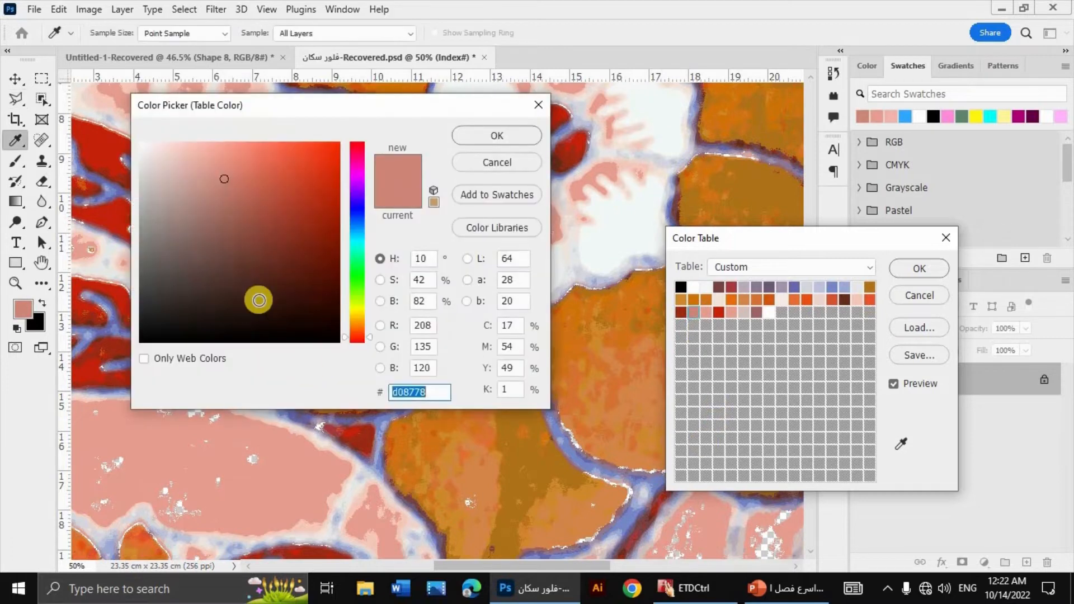
pyautogui.click(242, 434)
pyautogui.click(497, 135)
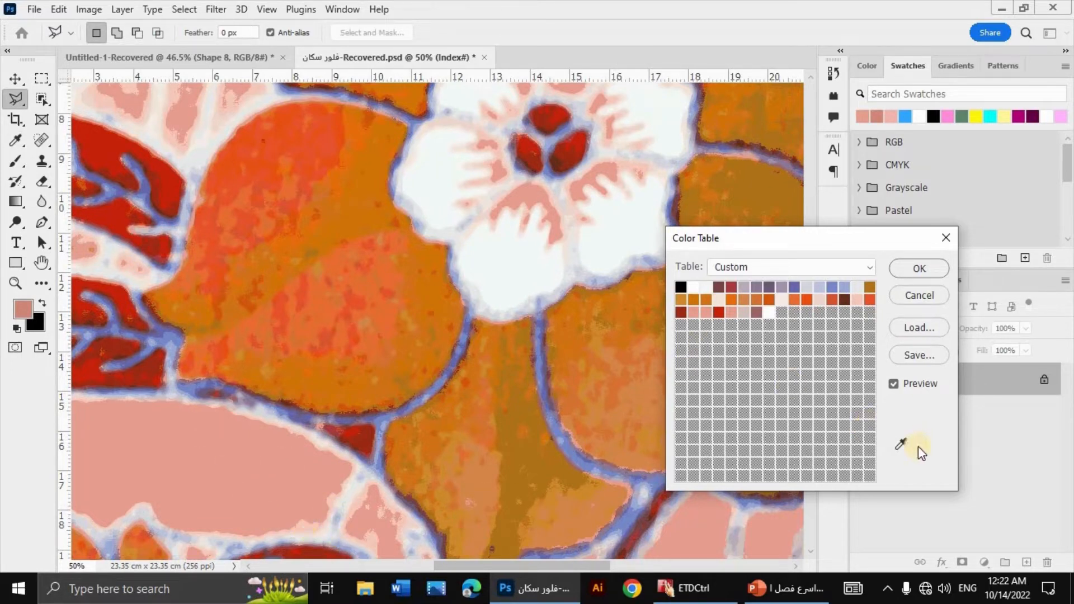
# Step: Mark pinks in the area below the large leaf shape as transparent, and replace the located entry with the leaf shape's pink
pyautogui.click(901, 447)
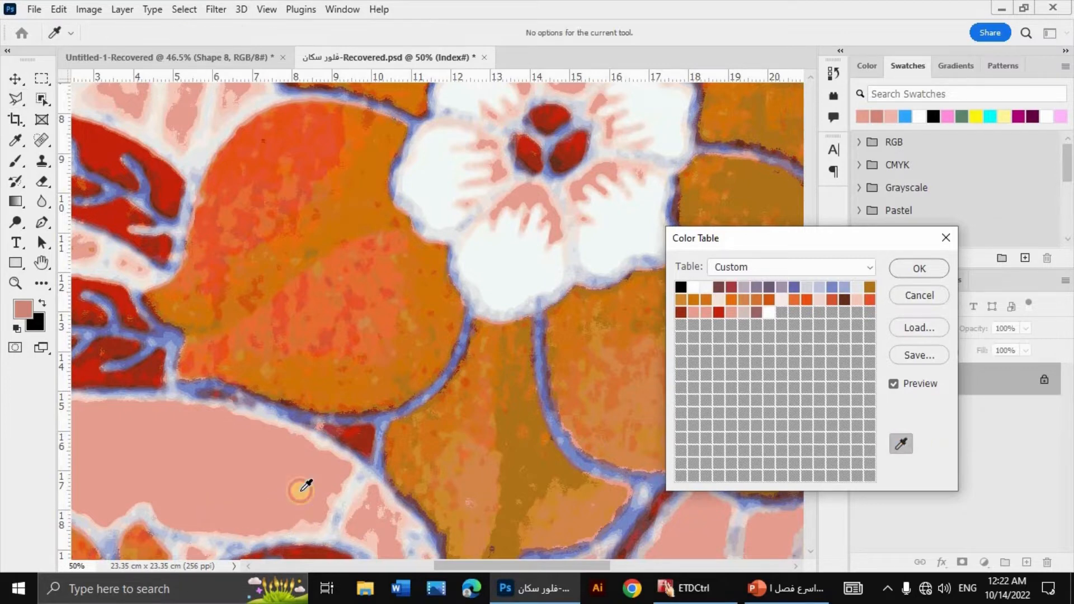
pyautogui.click(357, 481)
pyautogui.scroll(-2, 359, 485)
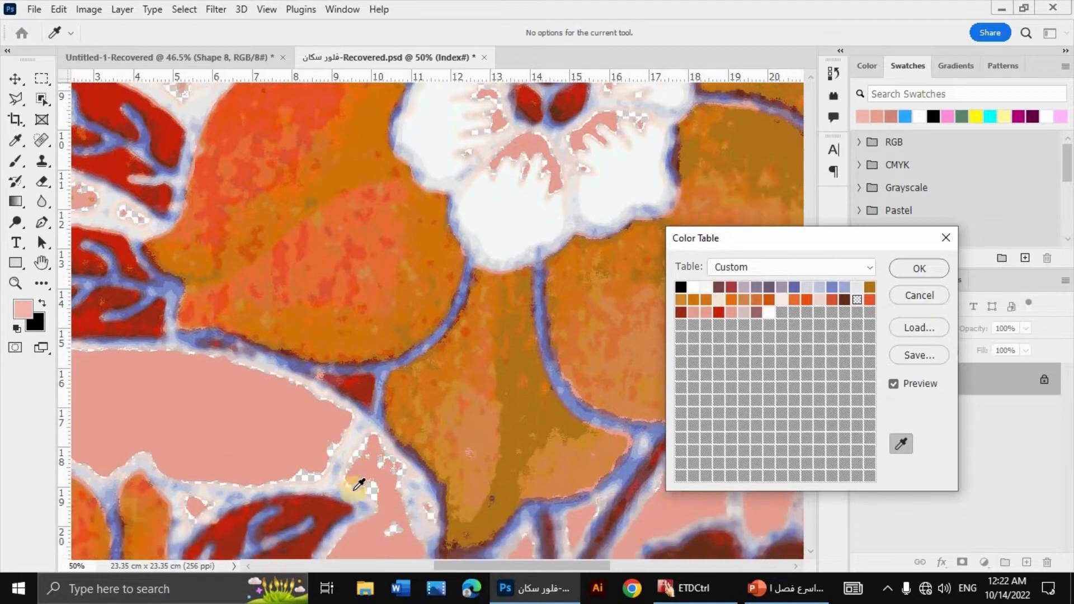
pyautogui.scroll(-3, 358, 484)
pyautogui.click(390, 386)
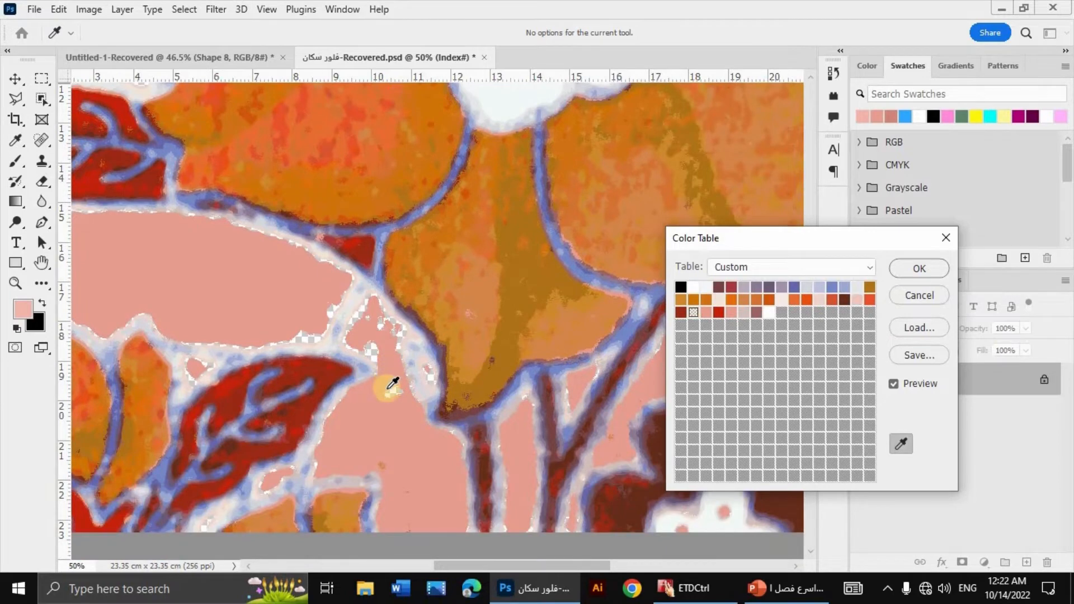
pyautogui.click(901, 443)
pyautogui.click(695, 314)
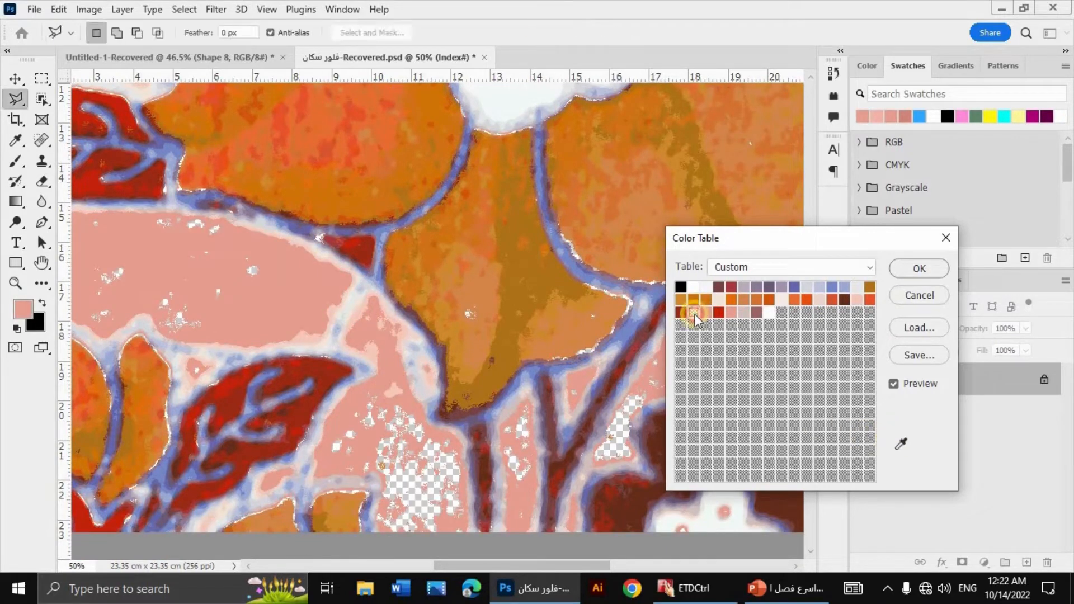
pyautogui.click(101, 269)
pyautogui.click(487, 141)
# Step: Mark the periwinkle blue of the outlines as transparent and replace its table entry with cream sampled near the lower red leaf
pyautogui.moveTo(818, 240); pyautogui.dragTo(418, 153)
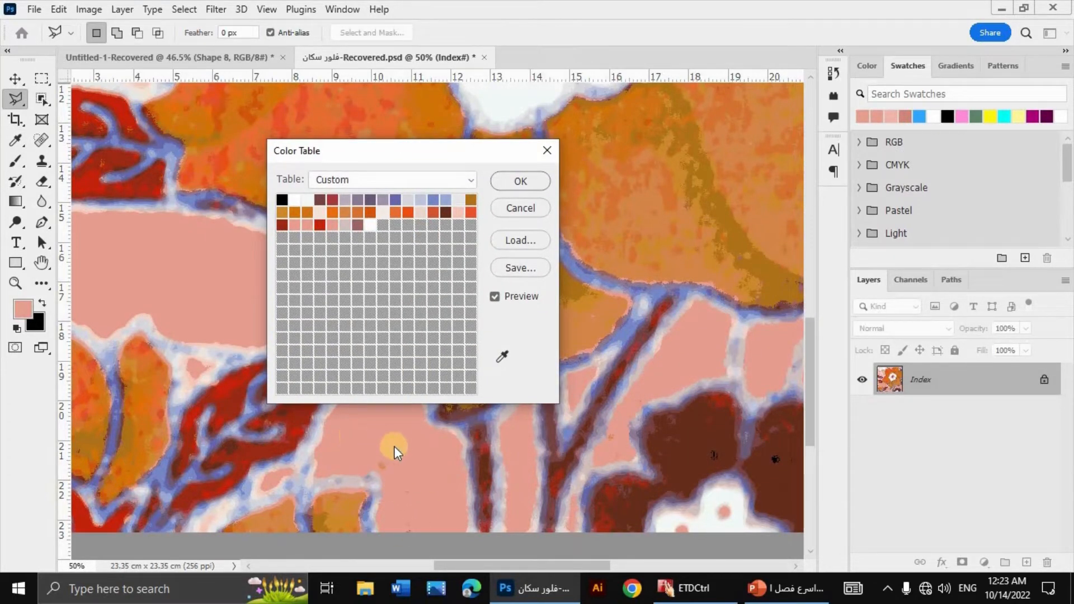
pyautogui.click(502, 361)
pyautogui.click(583, 275)
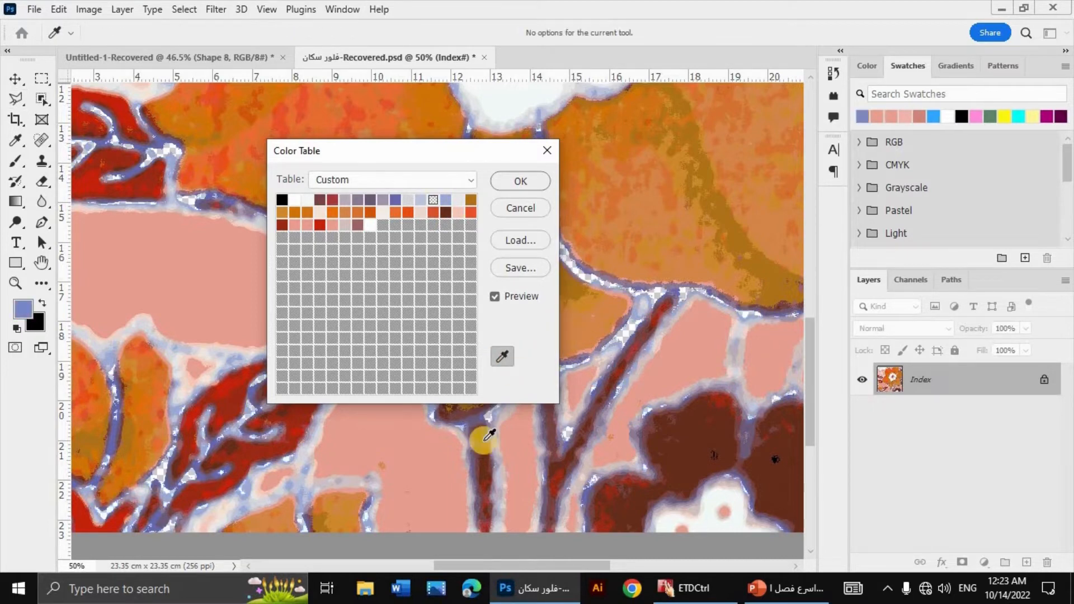
pyautogui.click(502, 356)
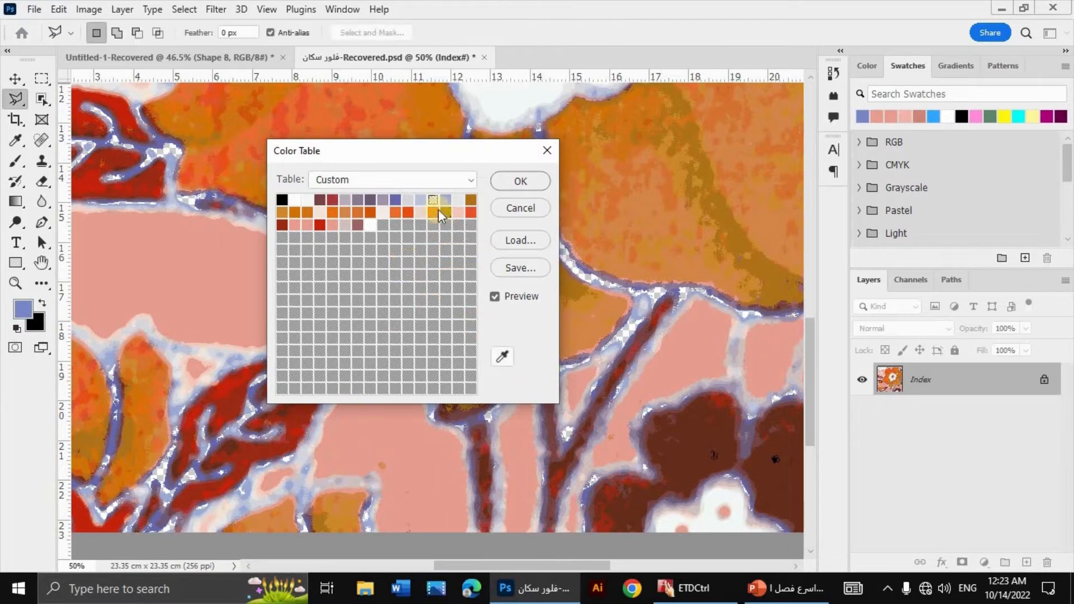
pyautogui.click(434, 202)
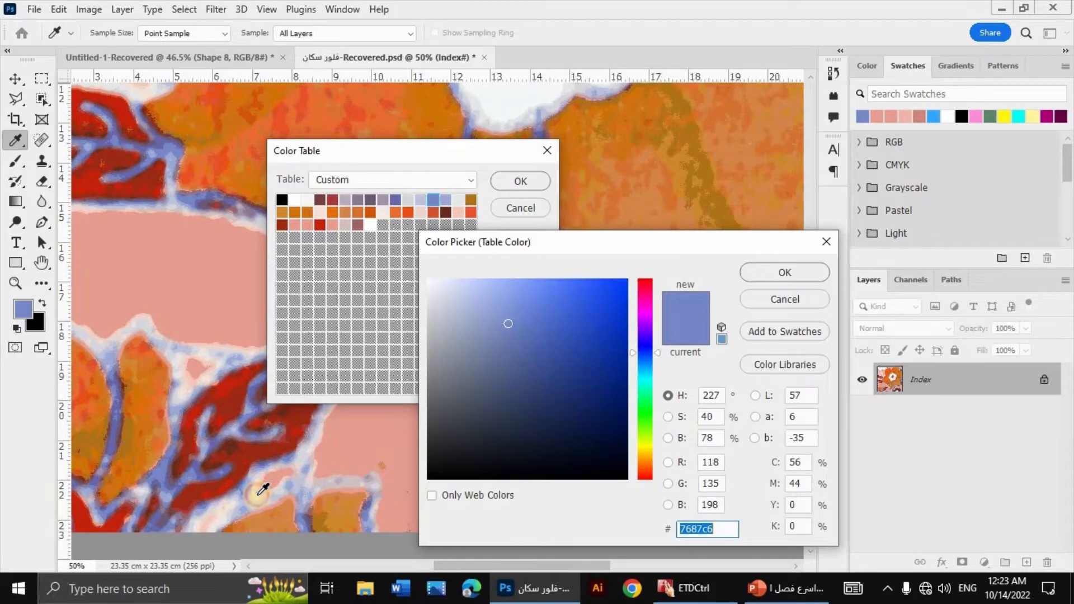
pyautogui.click(262, 489)
pyautogui.press('Return')
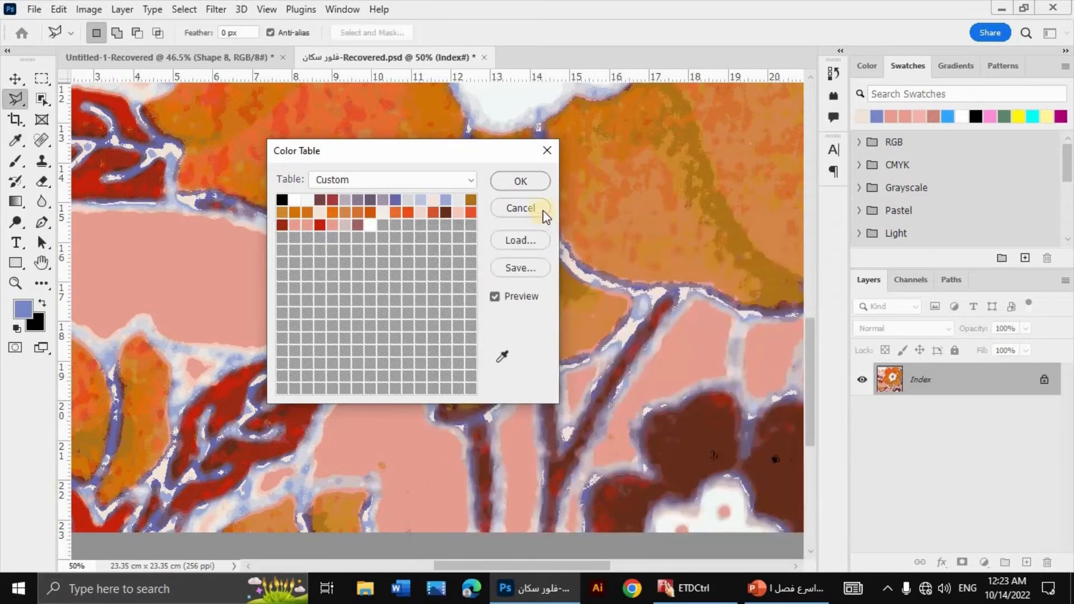
# Step: Replace the darker violet-blue outline entry with the cream sampled from the leaf veins, and apply the Color Table changes
pyautogui.click(502, 358)
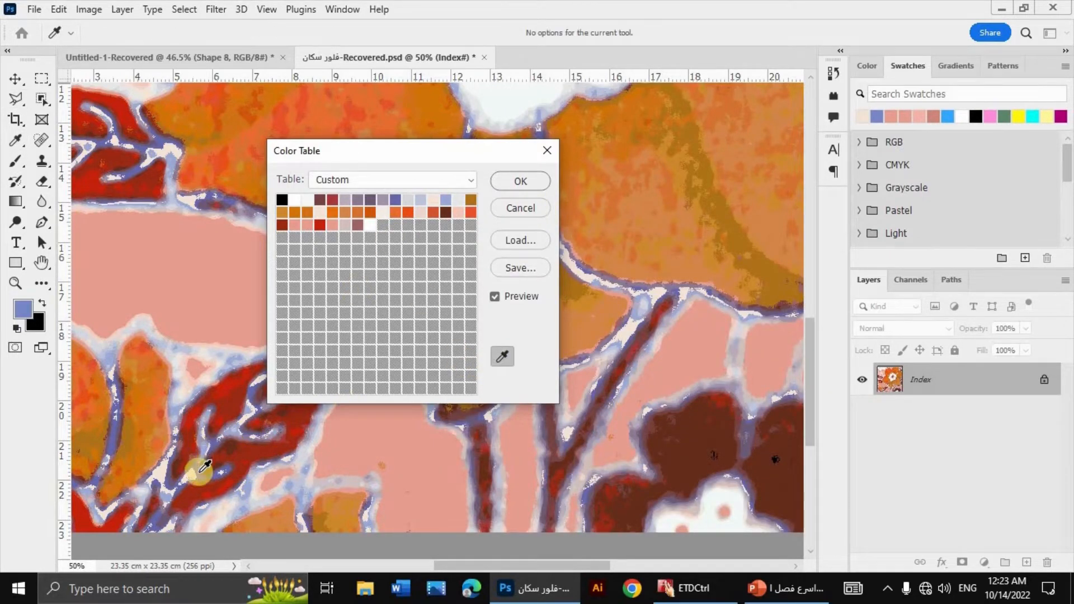
pyautogui.click(199, 471)
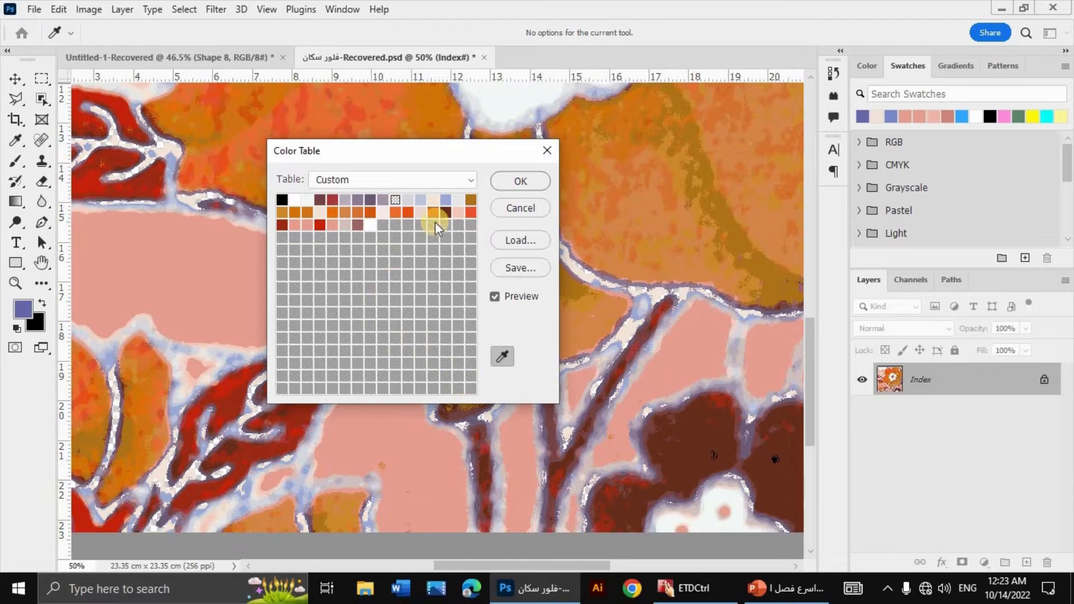
pyautogui.click(395, 200)
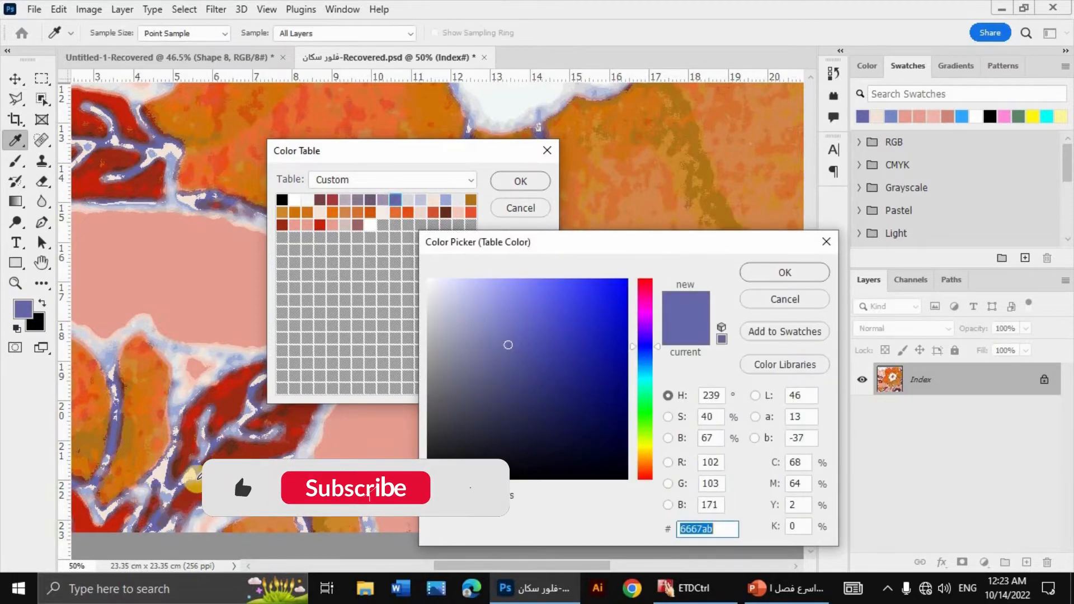
pyautogui.click(522, 180)
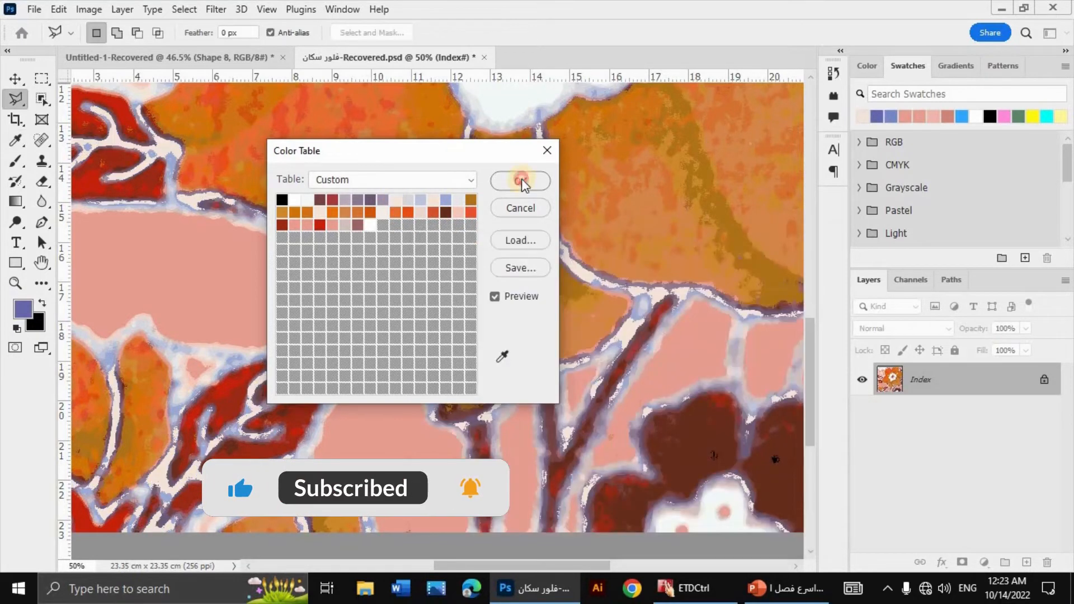
# Step: Examine the recoloured outlines across the whole floral design and around the upper petals and pink background
pyautogui.scroll(3, 594, 389)
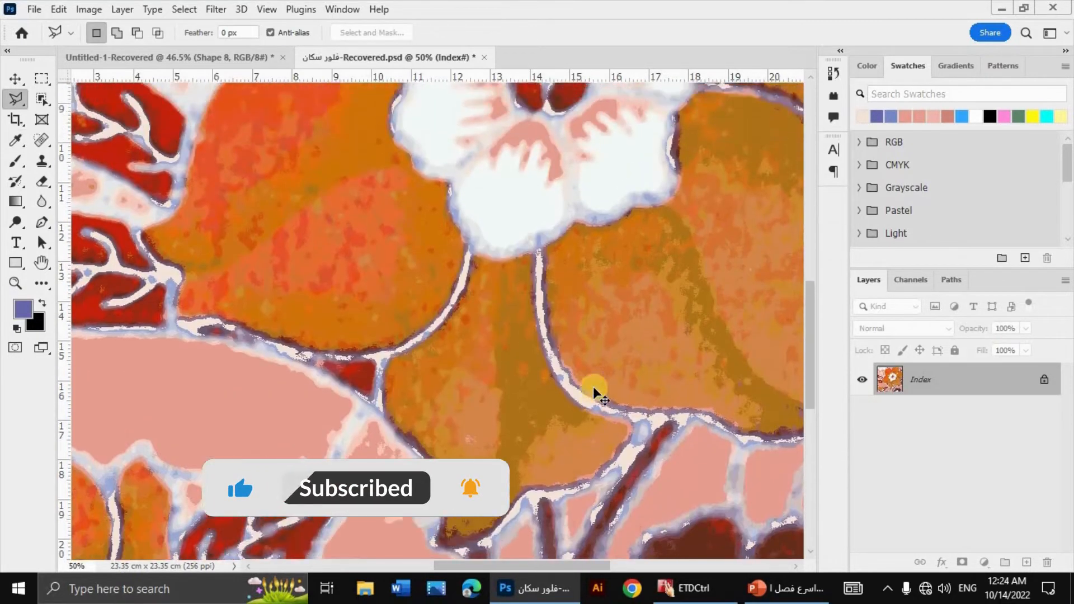
pyautogui.hotkey('ctrl', '-')
pyautogui.hotkey('ctrl', '-')
pyautogui.hotkey('ctrl', '-')
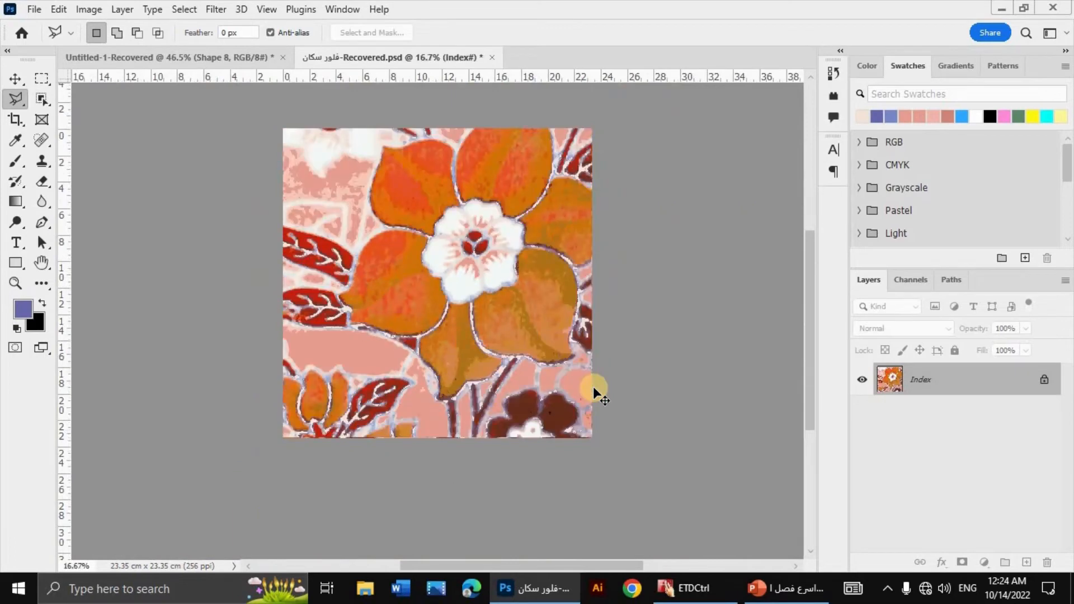
pyautogui.hotkey('ctrl', '+')
pyautogui.hotkey('ctrl', '+')
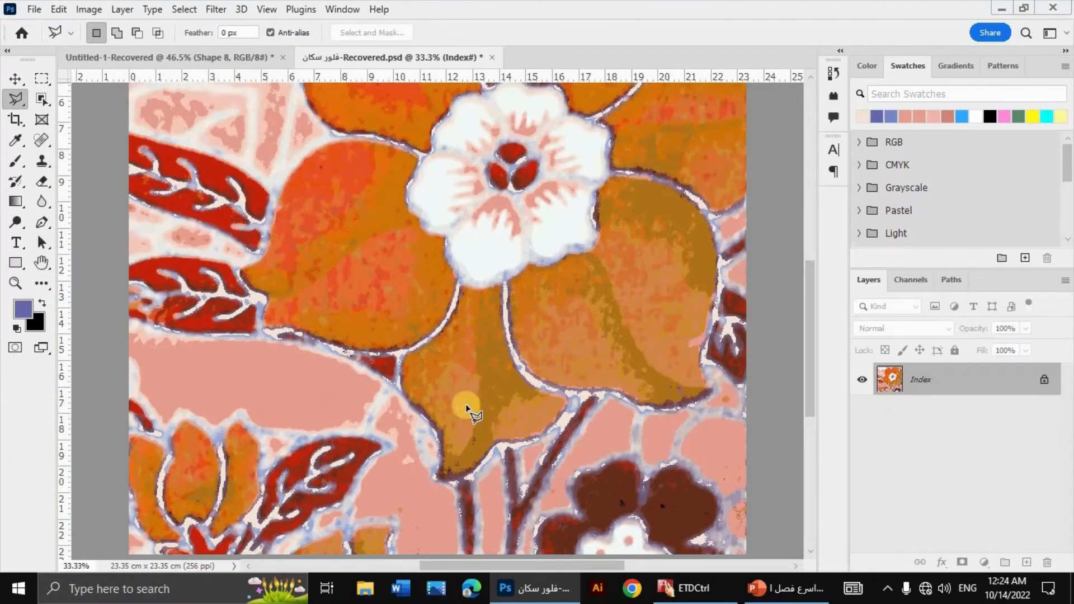
pyautogui.scroll(5, 552, 480)
pyautogui.hscroll(-2, 518, 513)
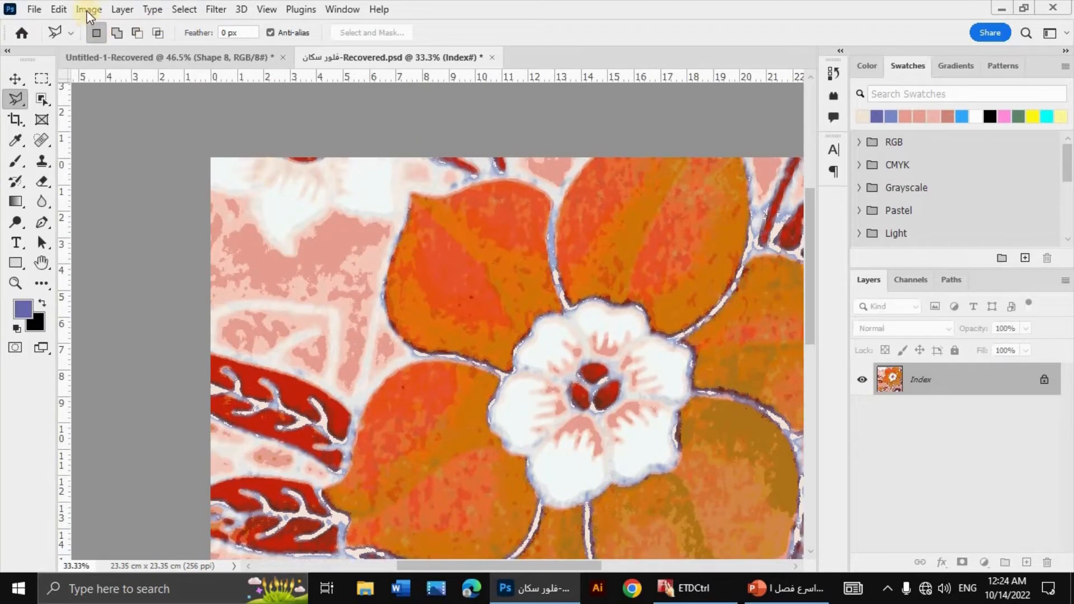
# Step: In the Color Table, replace the light pink mottling of the background above the red leaves with the darker pink e79e91
pyautogui.click(89, 10)
pyautogui.moveTo(144, 27)
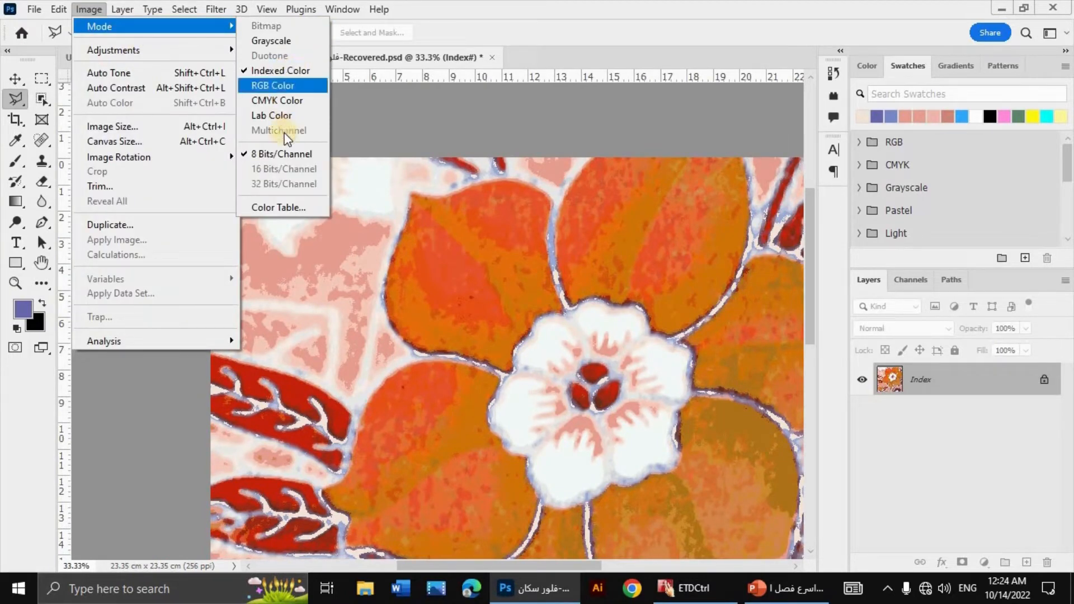
pyautogui.click(285, 210)
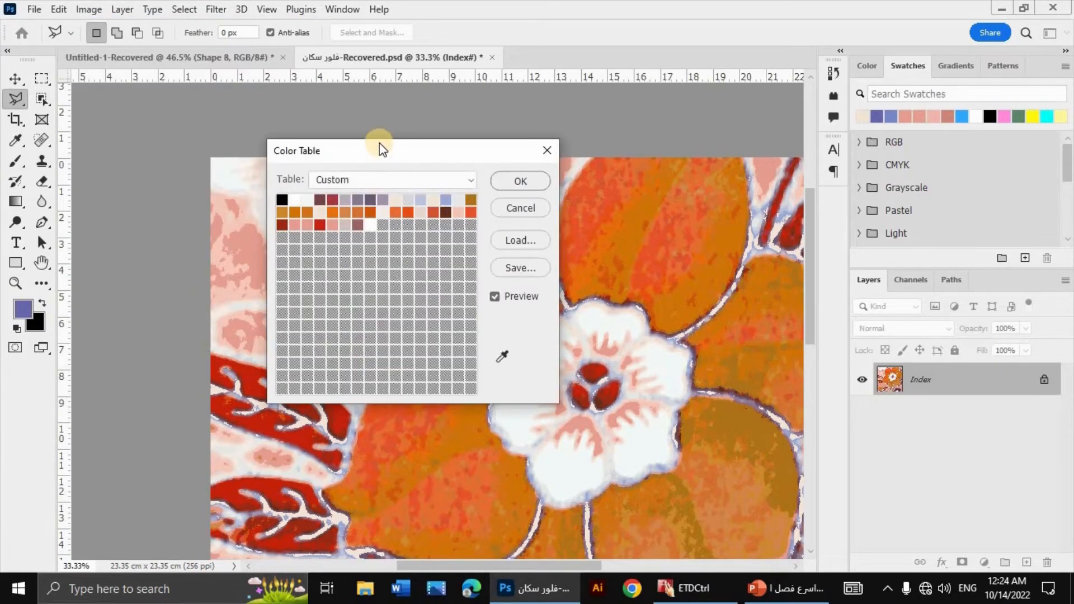
pyautogui.click(650, 386)
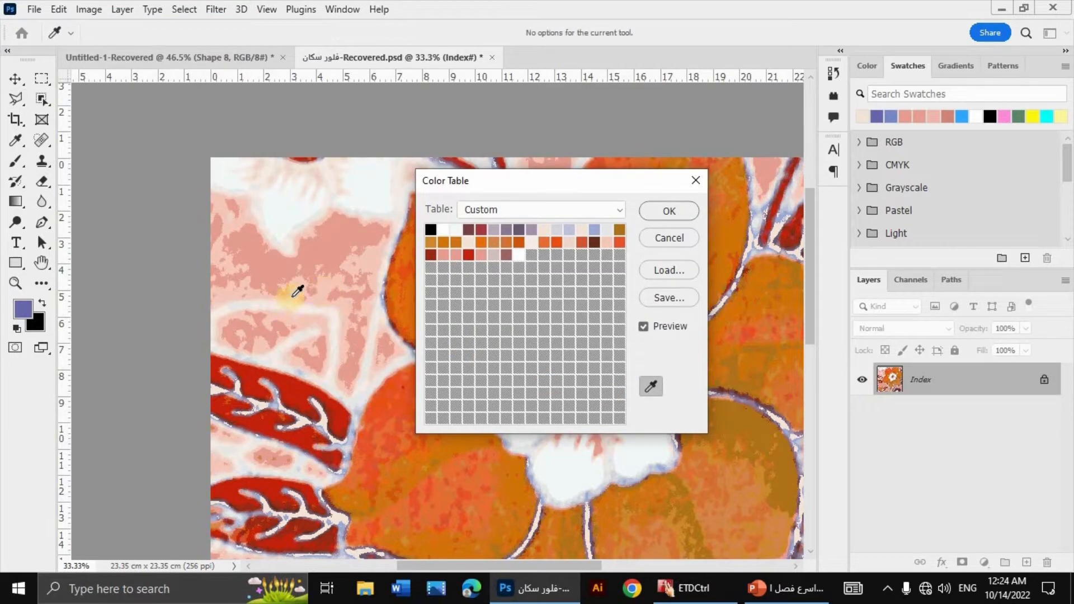
pyautogui.click(326, 286)
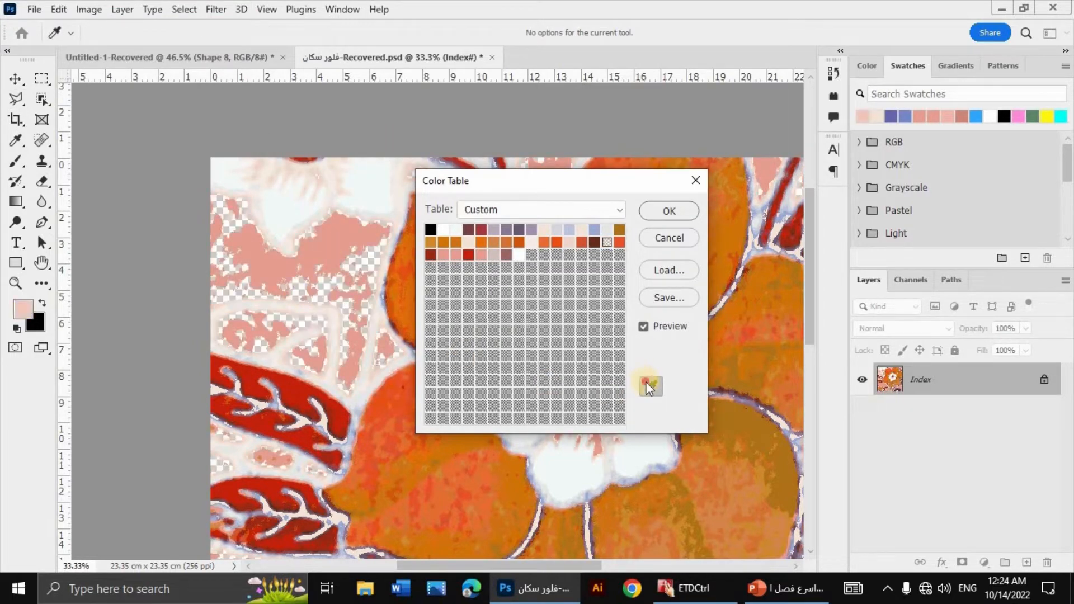
pyautogui.click(609, 244)
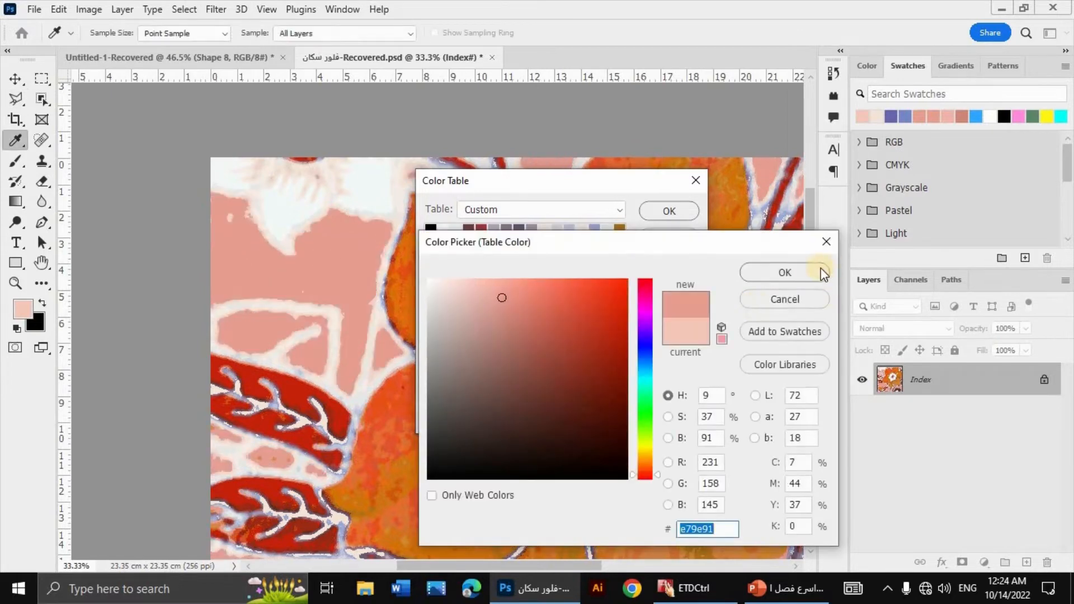
pyautogui.click(757, 283)
pyautogui.click(667, 217)
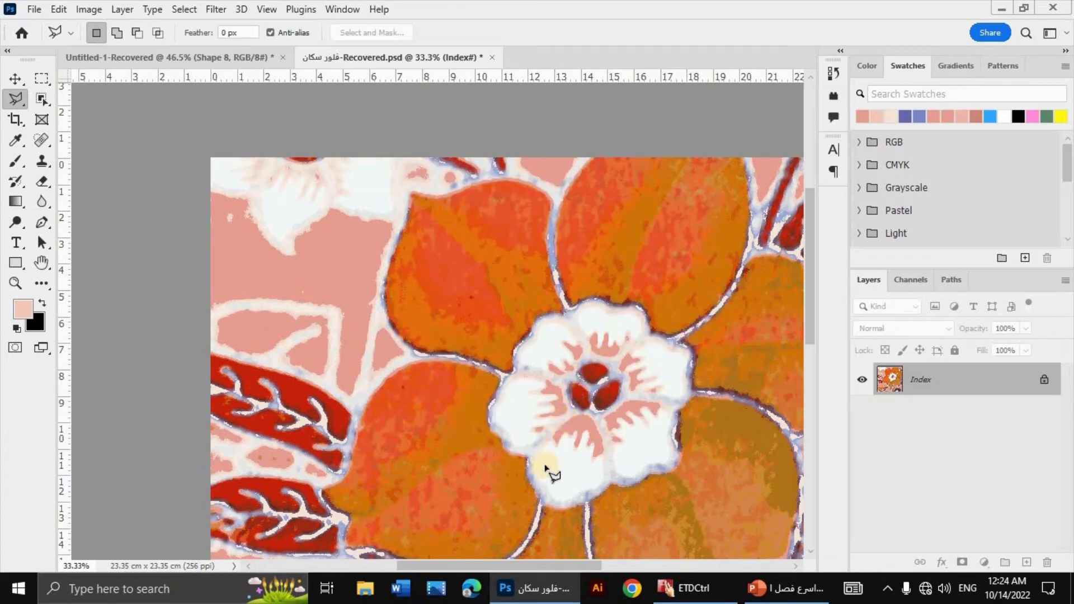
# Step: In the Color Table, replace the grey-mauve of the outlines above the dark brown flower with the pale outline shade beside the large leaf shape
pyautogui.moveTo(544, 462)
pyautogui.mouseDown()
pyautogui.moveTo(348, 280)
pyautogui.moveTo(386, 277)
pyautogui.mouseUp()
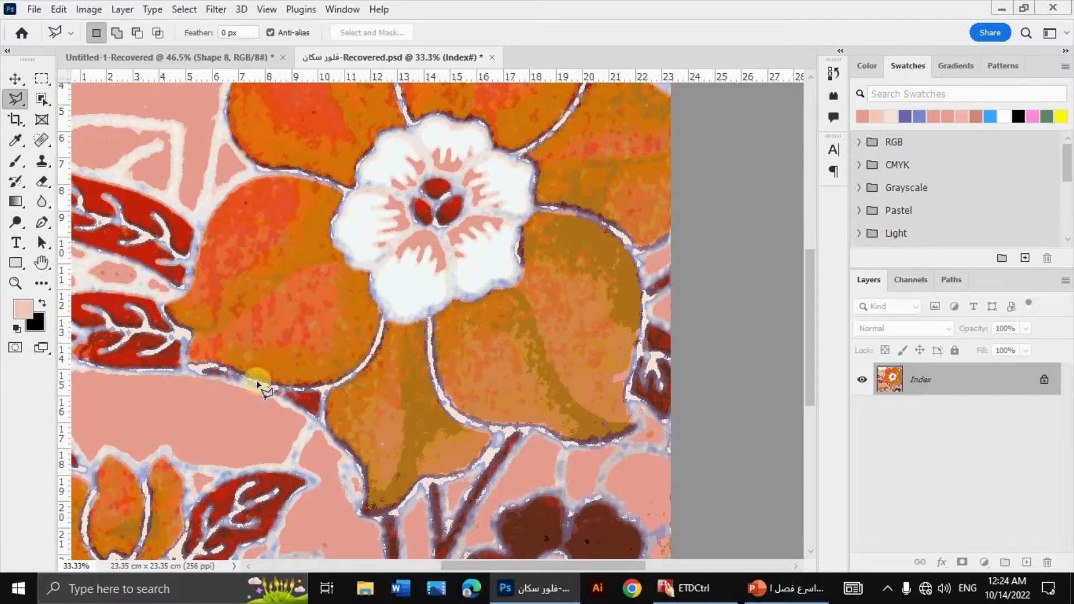
pyautogui.click(89, 9)
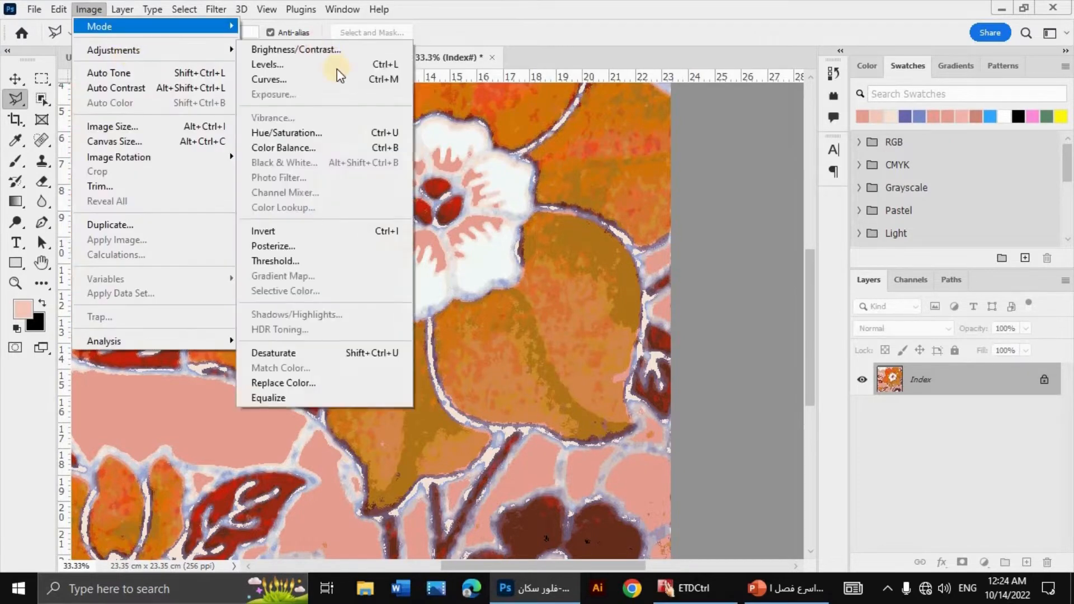
pyautogui.moveTo(145, 27)
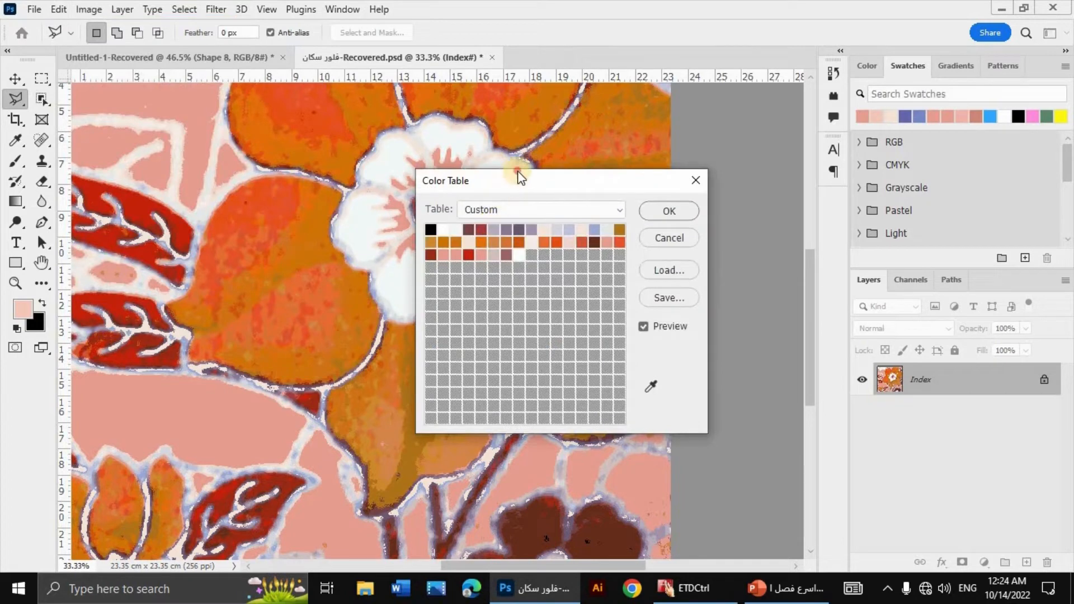
pyautogui.moveTo(518, 171); pyautogui.dragTo(854, 218)
pyautogui.click(987, 434)
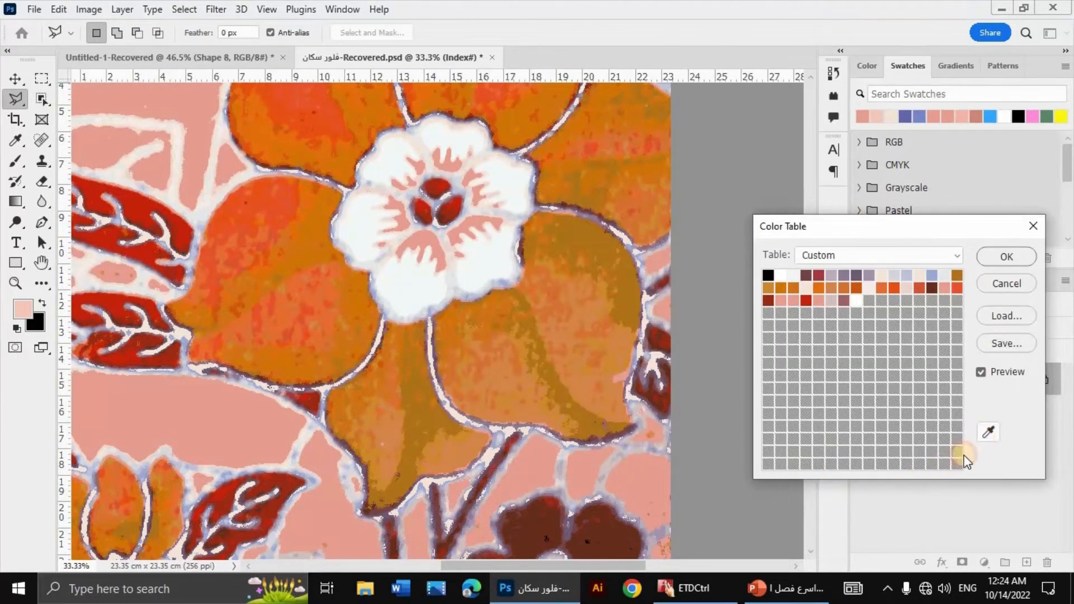
pyautogui.click(566, 454)
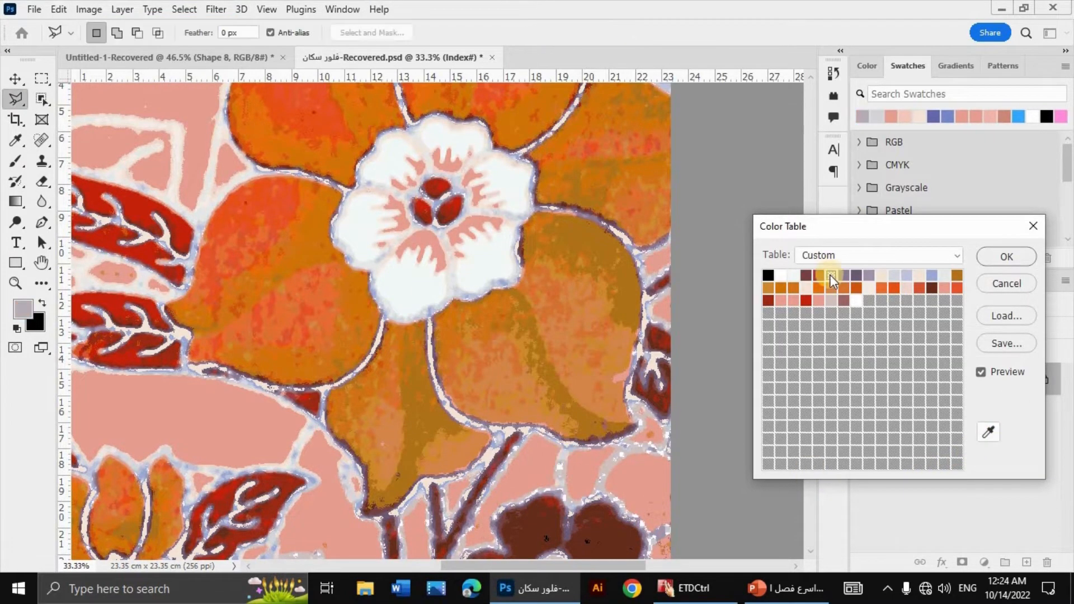
pyautogui.click(830, 274)
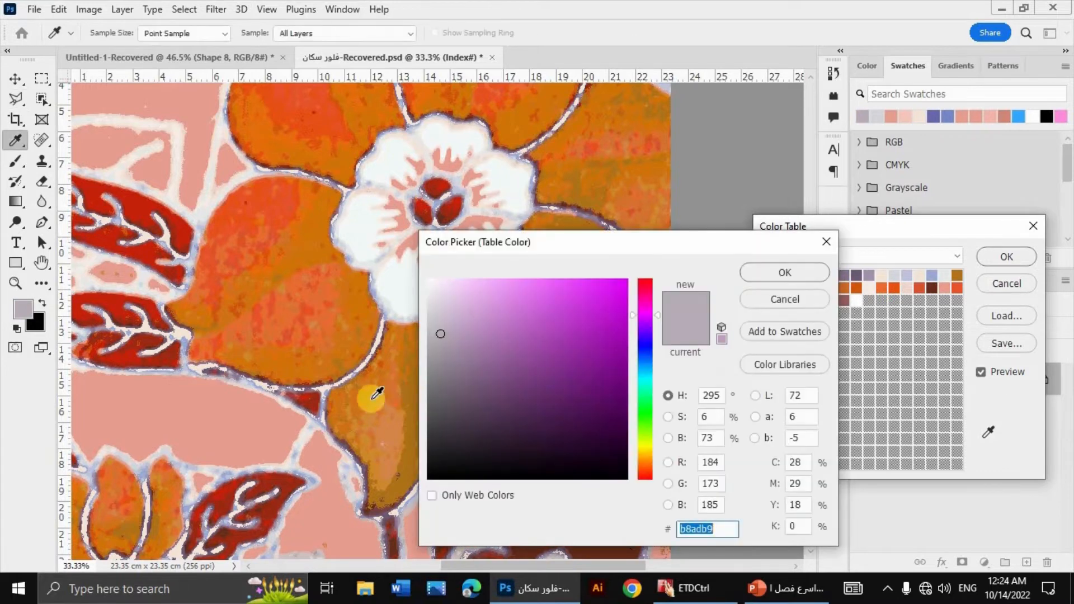
pyautogui.click(314, 442)
pyautogui.press('Return')
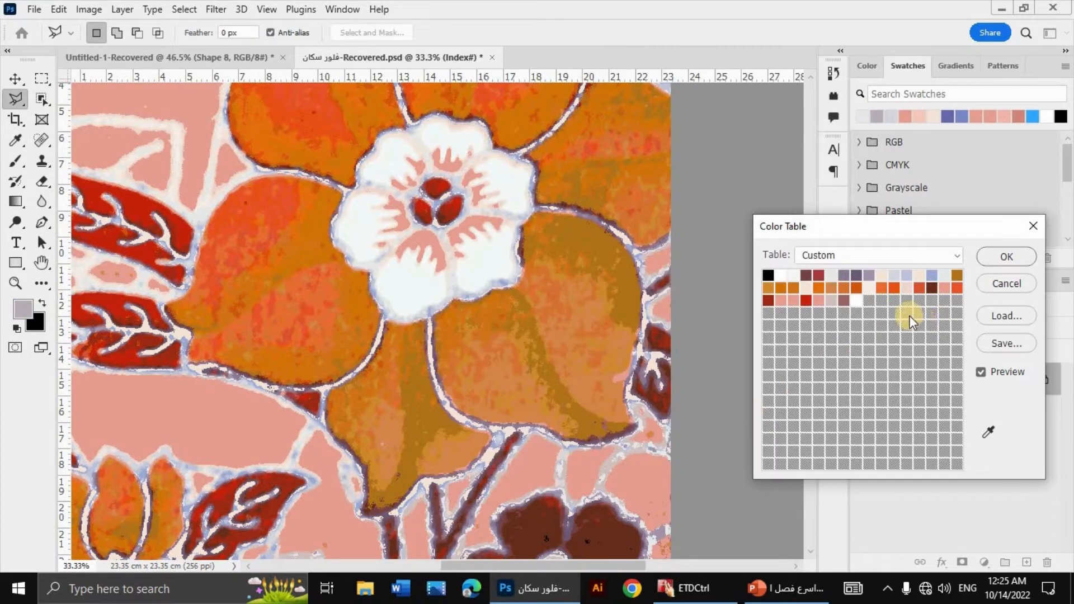
# Step: In the Color Table, check the white entry's values and recolour the second-row cream entry as white with hue 0 and brightness 100
pyautogui.click(856, 300)
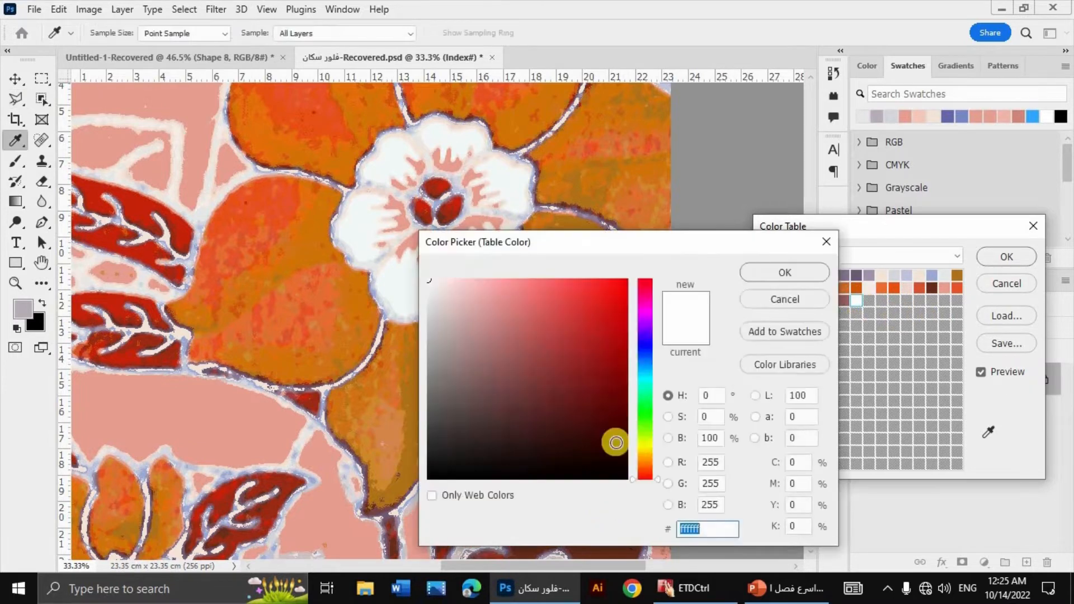
pyautogui.doubleClick(718, 396)
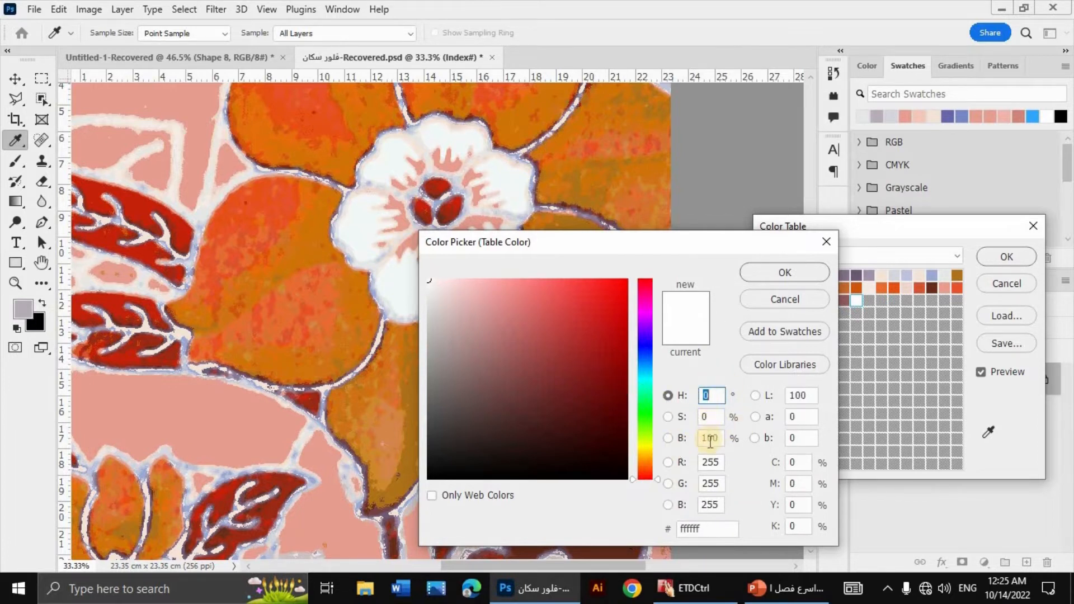
pyautogui.click(774, 276)
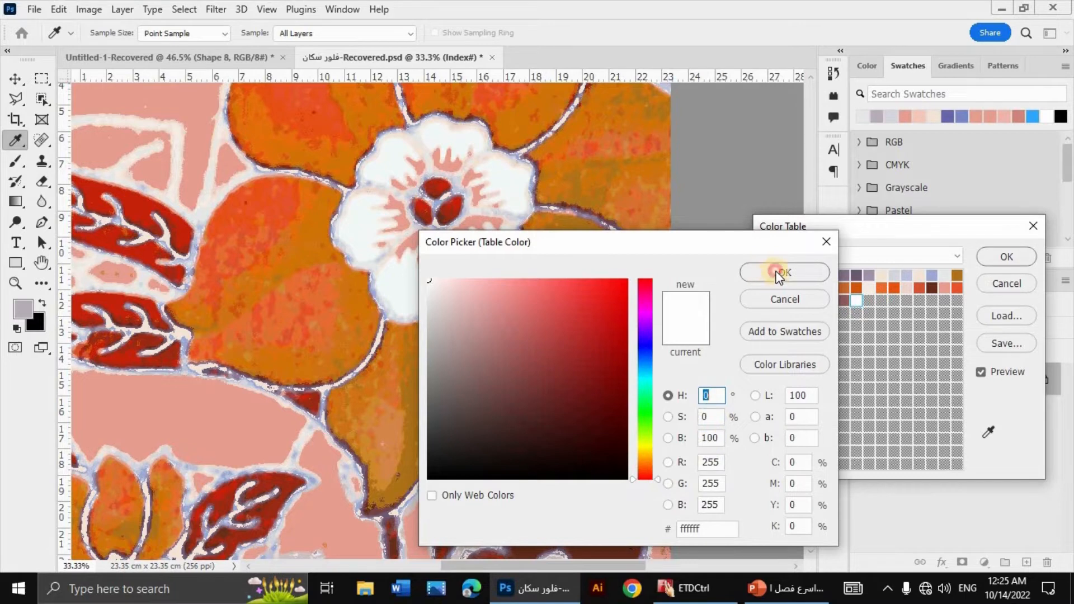
pyautogui.click(807, 285)
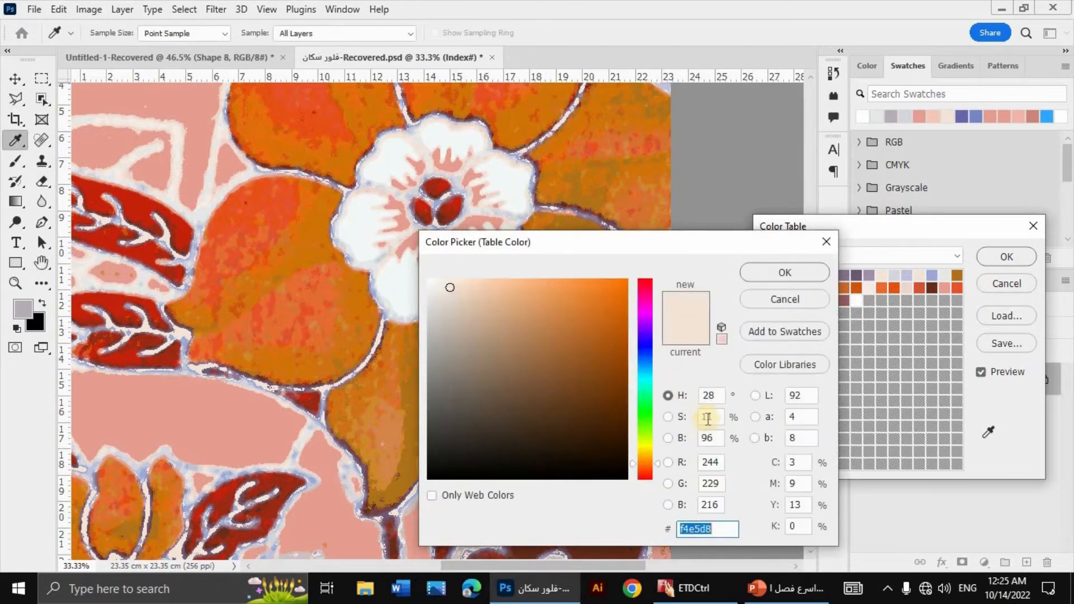
pyautogui.click(714, 396)
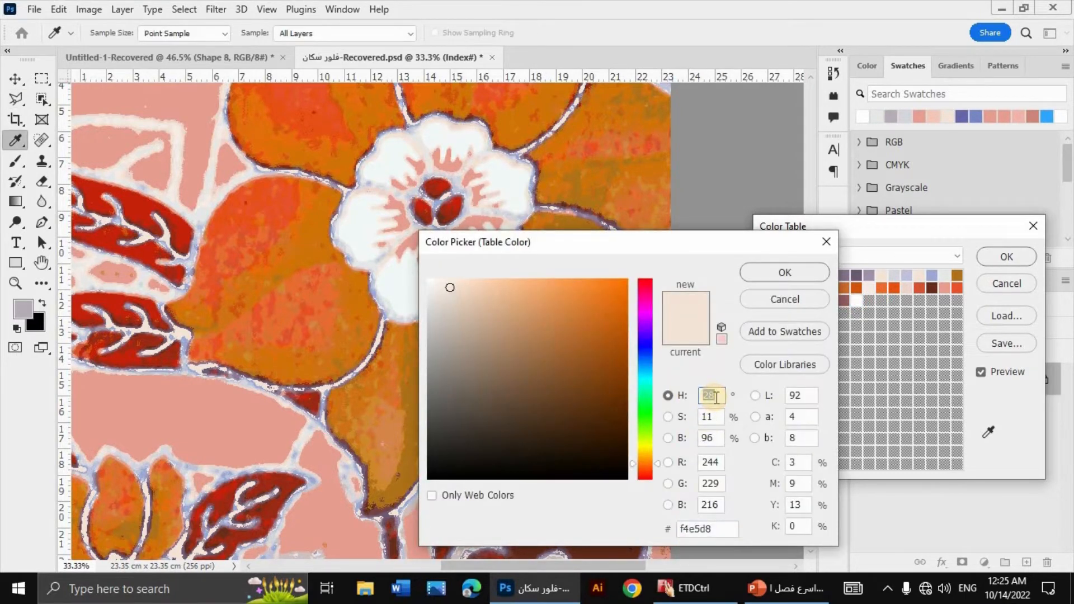
pyautogui.write('0')
pyautogui.press('Tab')
pyautogui.write('0')
pyautogui.press('Tab')
pyautogui.write('100')
pyautogui.press('Return')
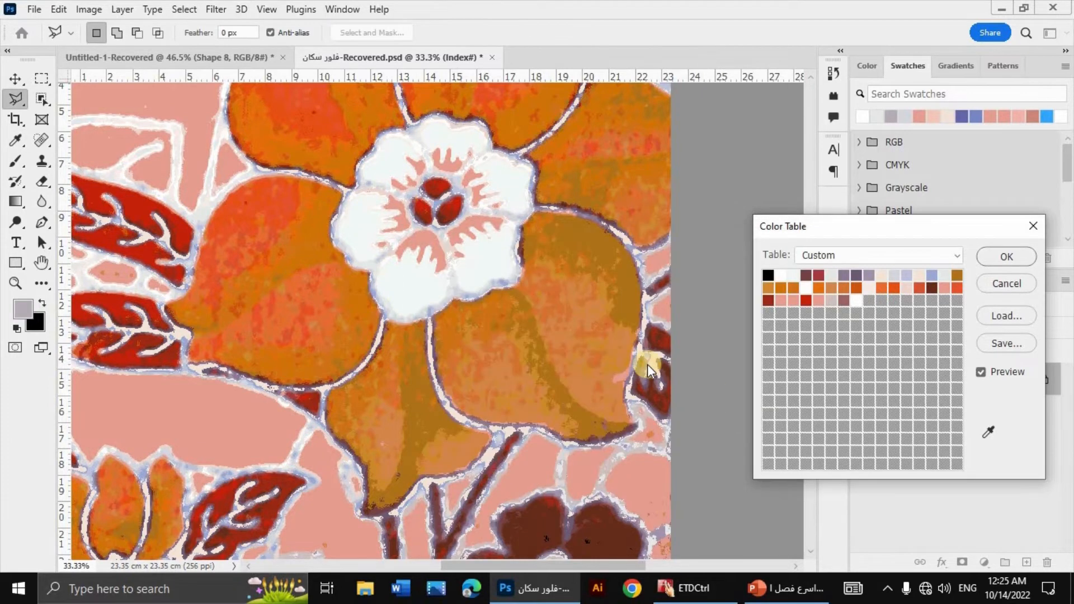
# Step: Replace the faint greenish off-white of the central flower's petals with pure white in the Color Table
pyautogui.click(794, 277)
pyautogui.press('Return')
pyautogui.click(798, 276)
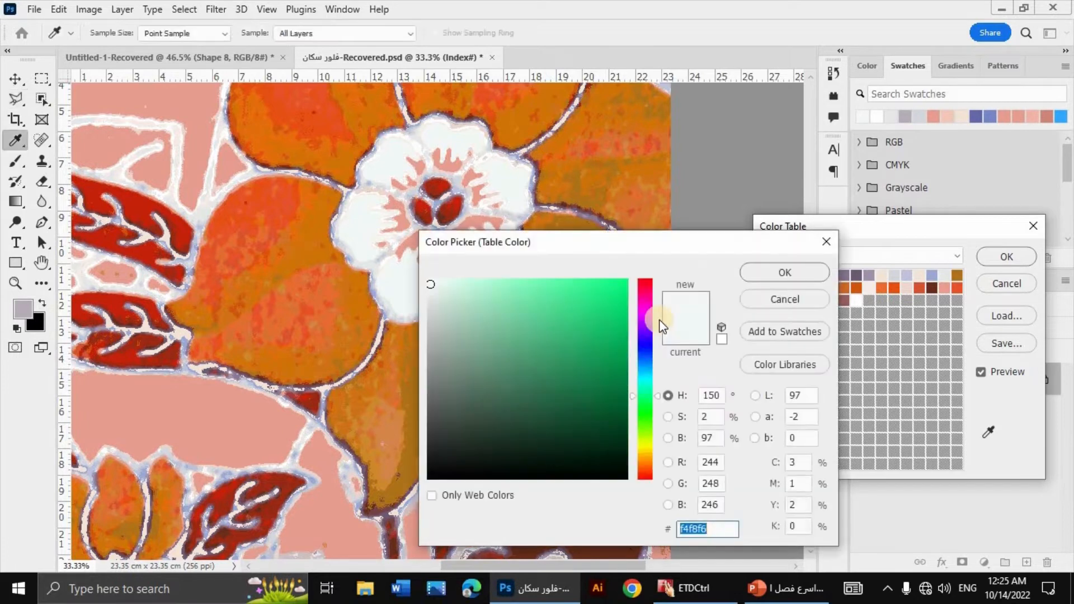
pyautogui.doubleClick(717, 395)
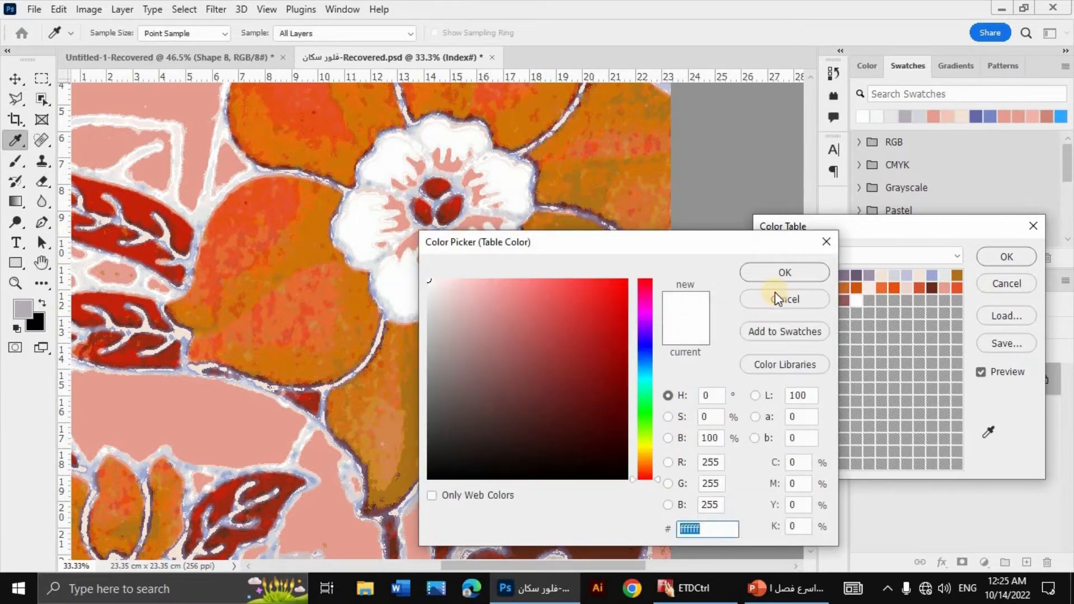
pyautogui.click(780, 274)
pyautogui.click(778, 276)
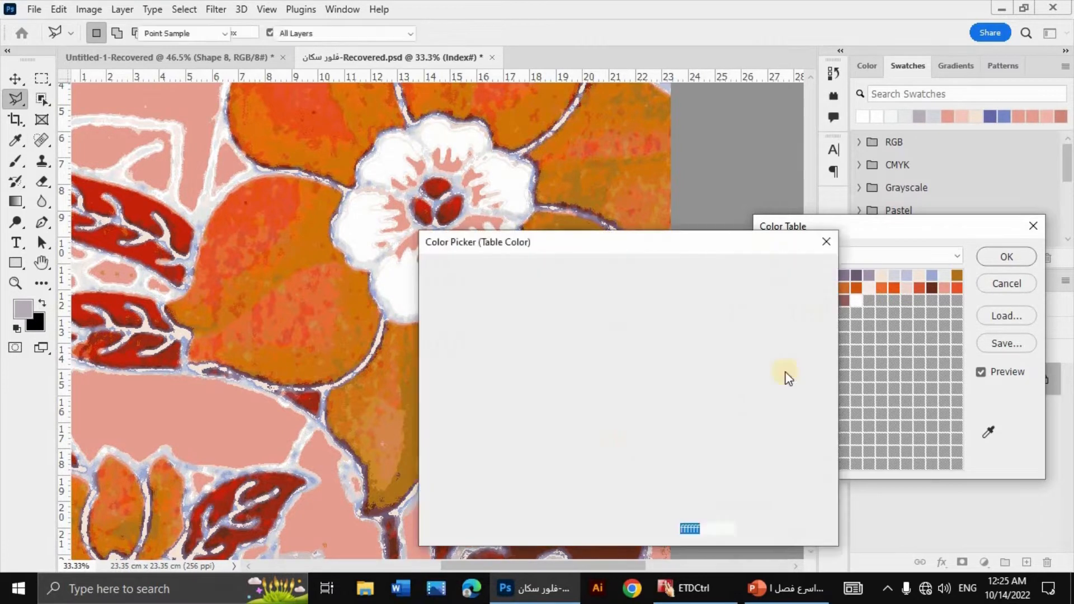
pyautogui.click(791, 271)
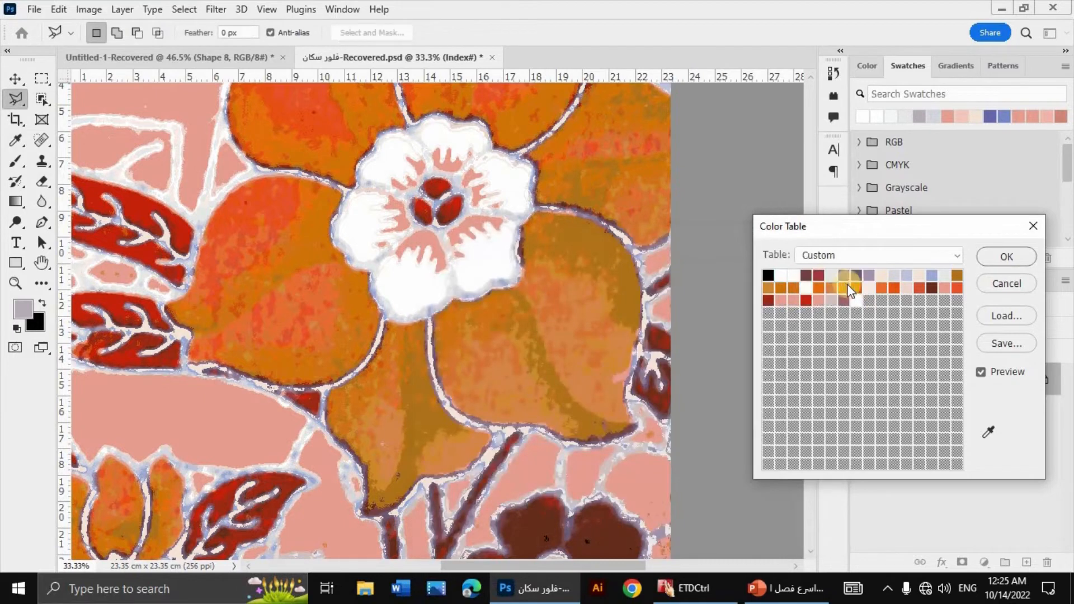
# Step: Turn the light grey entry beside the dark reds in the first row white, with hue 0 and brightness 100
pyautogui.click(814, 371)
pyautogui.doubleClick(719, 394)
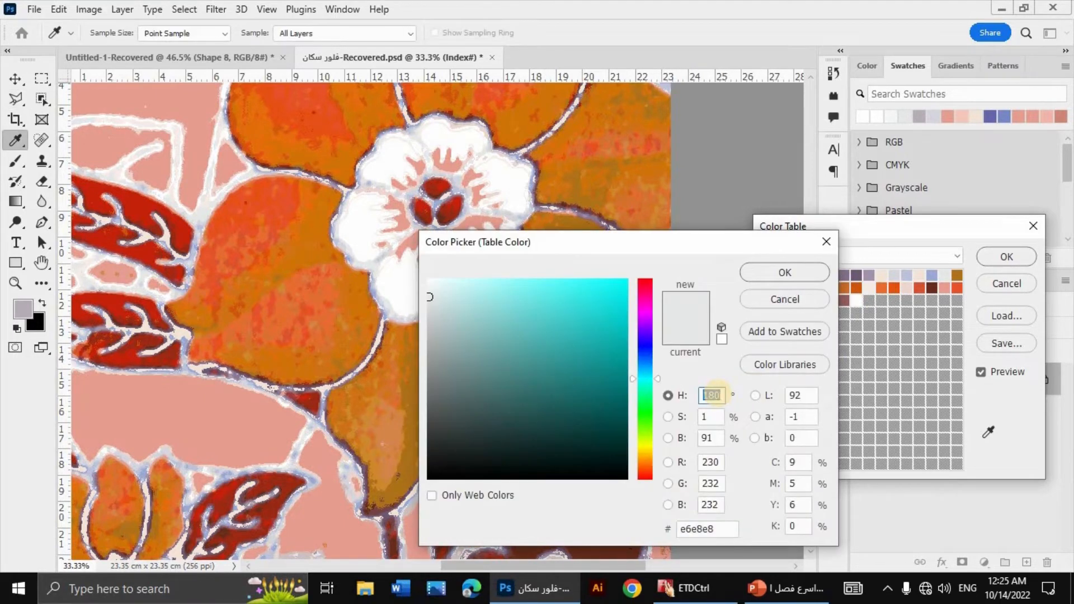
pyautogui.write('0')
pyautogui.press('Tab')
pyautogui.press('Tab')
pyautogui.write('100')
pyautogui.press('Return')
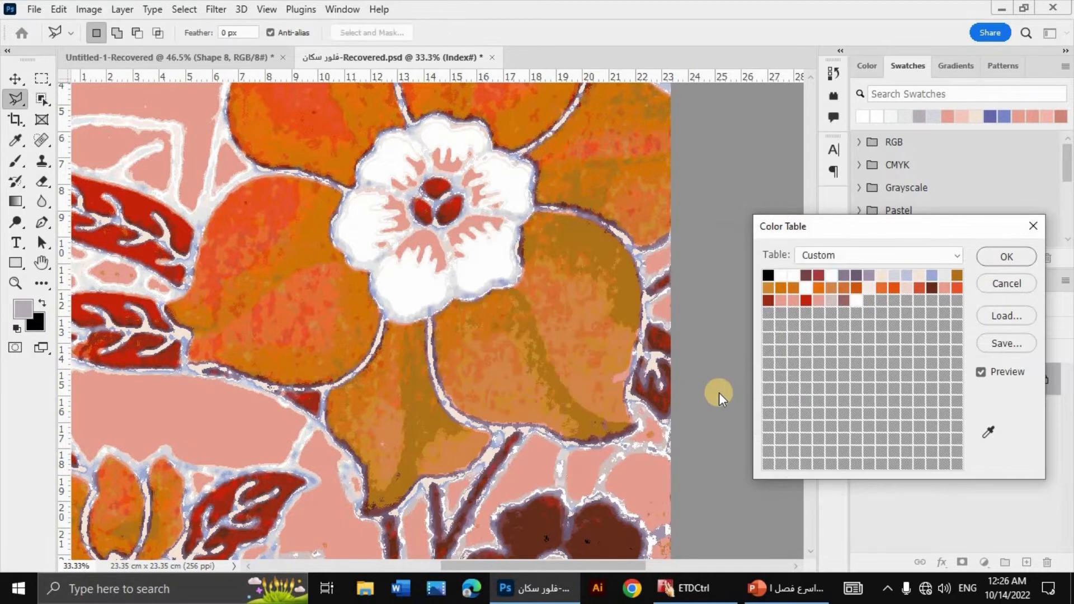
# Step: Set the first cream entry in the top row, beside the violets, to hue 0, saturation 0 and brightness 100
pyautogui.click(883, 274)
pyautogui.click(669, 395)
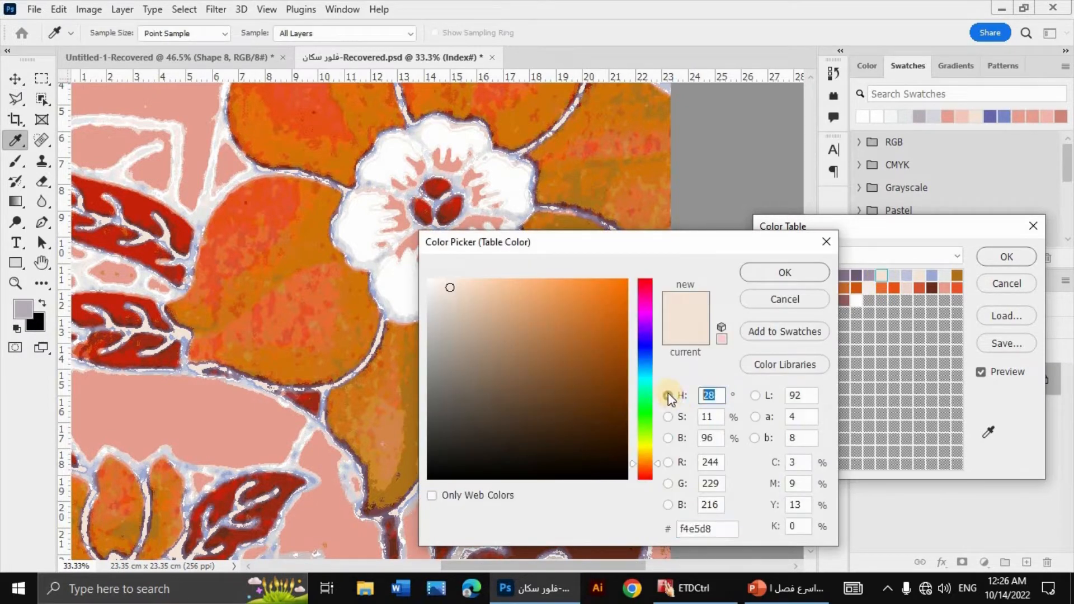
pyautogui.write('0')
pyautogui.press('Tab')
pyautogui.write('0')
pyautogui.press('Tab')
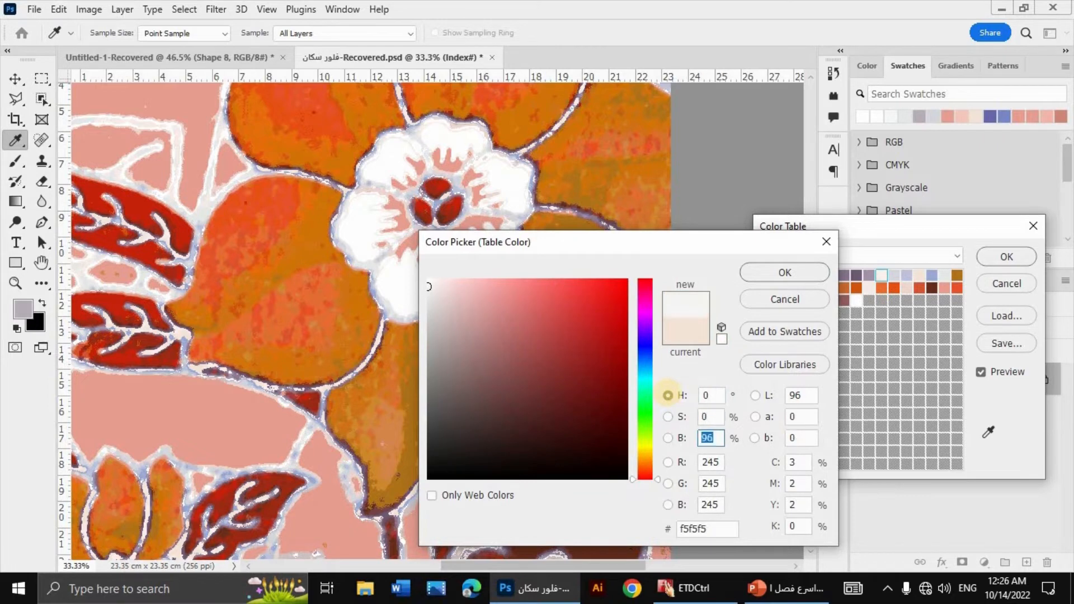
pyautogui.write('100')
pyautogui.press('Return')
# Step: Set the remaining top-row cream entry, just before the light blue, to hue 0, saturation 0 and brightness 100
pyautogui.click(918, 276)
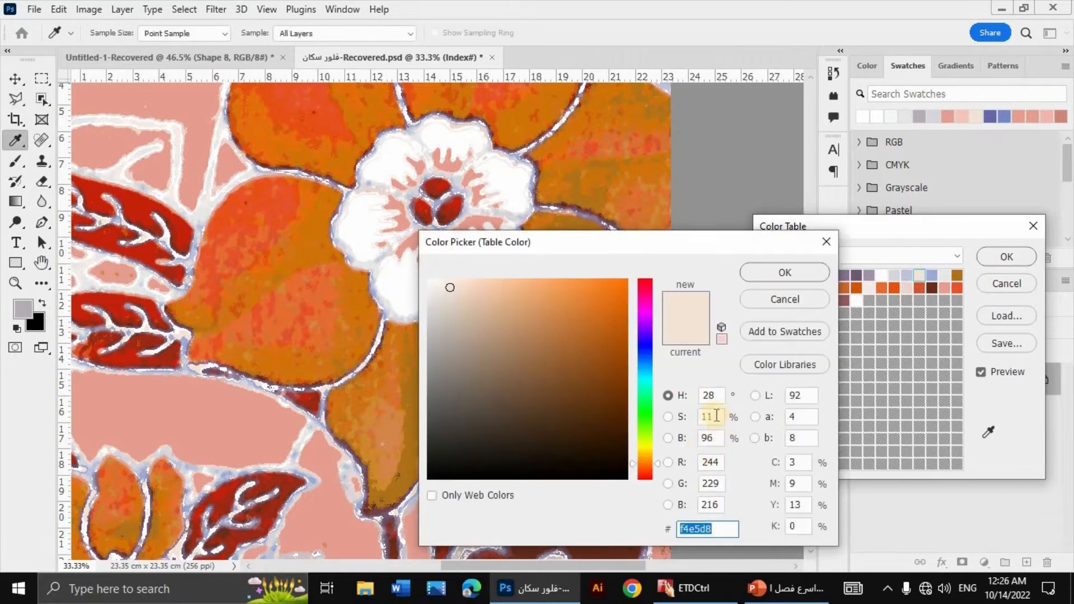
pyautogui.click(709, 396)
pyautogui.write('0')
pyautogui.press('Tab')
pyautogui.write('0')
pyautogui.press('Tab')
pyautogui.write('100')
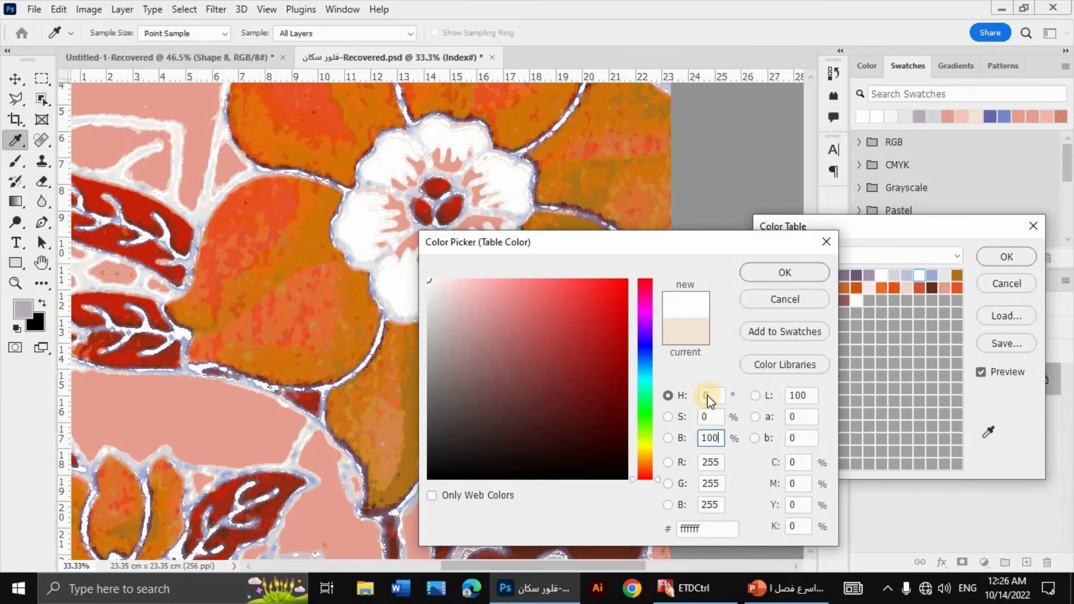
pyautogui.press('Return')
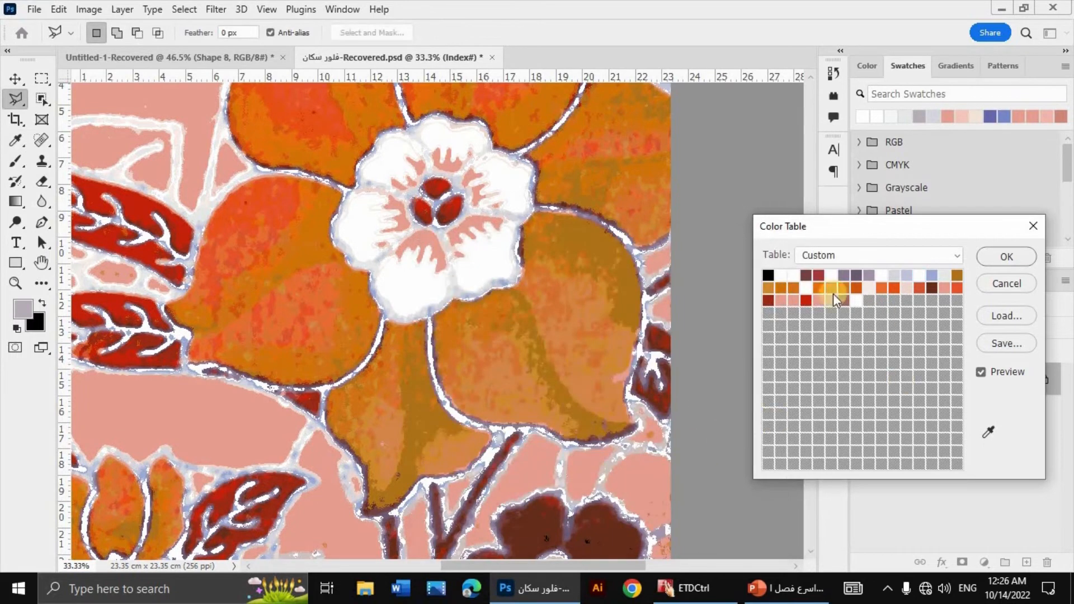
# Step: Replace the light grey entry between the light blue and the ochre in the top row with pure white
pyautogui.click(833, 293)
pyautogui.click(798, 270)
pyautogui.click(943, 276)
pyautogui.click(706, 395)
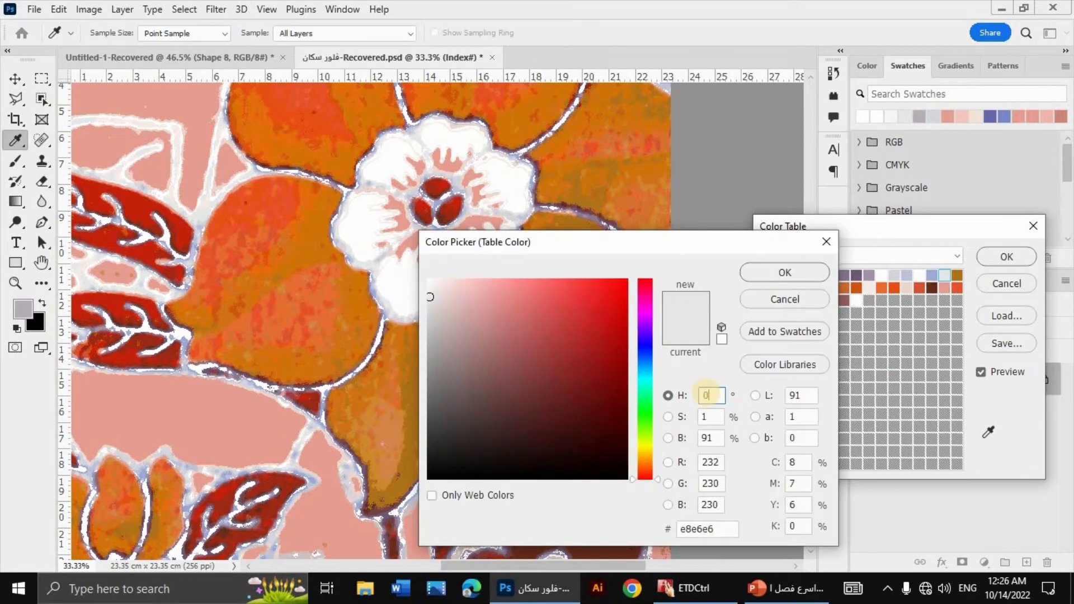
pyautogui.press('Tab')
pyautogui.write('0')
pyautogui.press('Tab')
pyautogui.write('0')
pyautogui.press('Return')
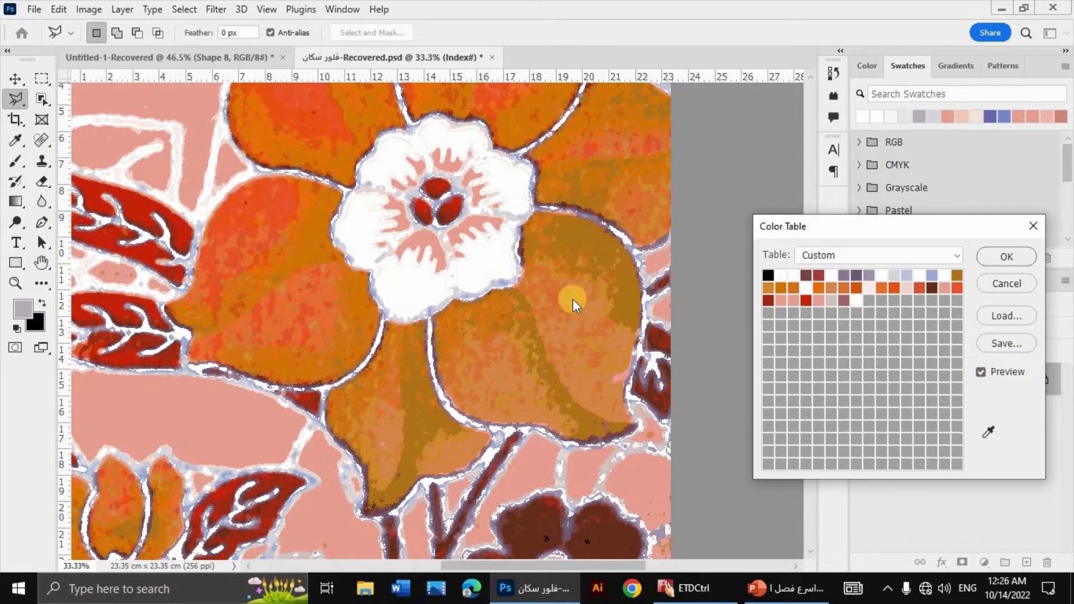
# Step: Turn the very pale pink entry in the second row white with hue 0 and brightness 100, and apply the Color Table changes
pyautogui.click(869, 287)
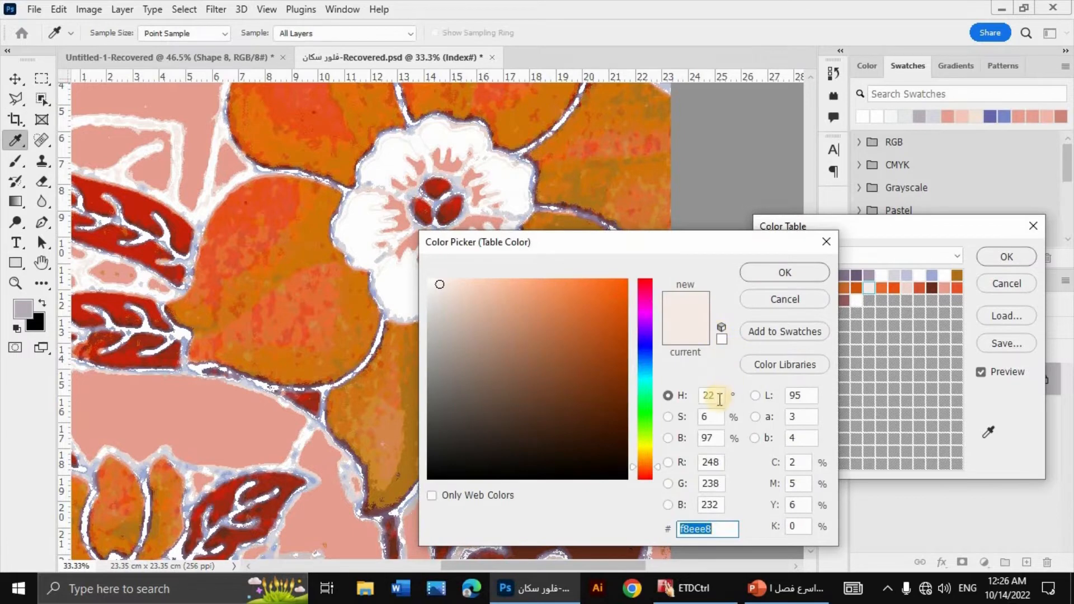
pyautogui.click(719, 399)
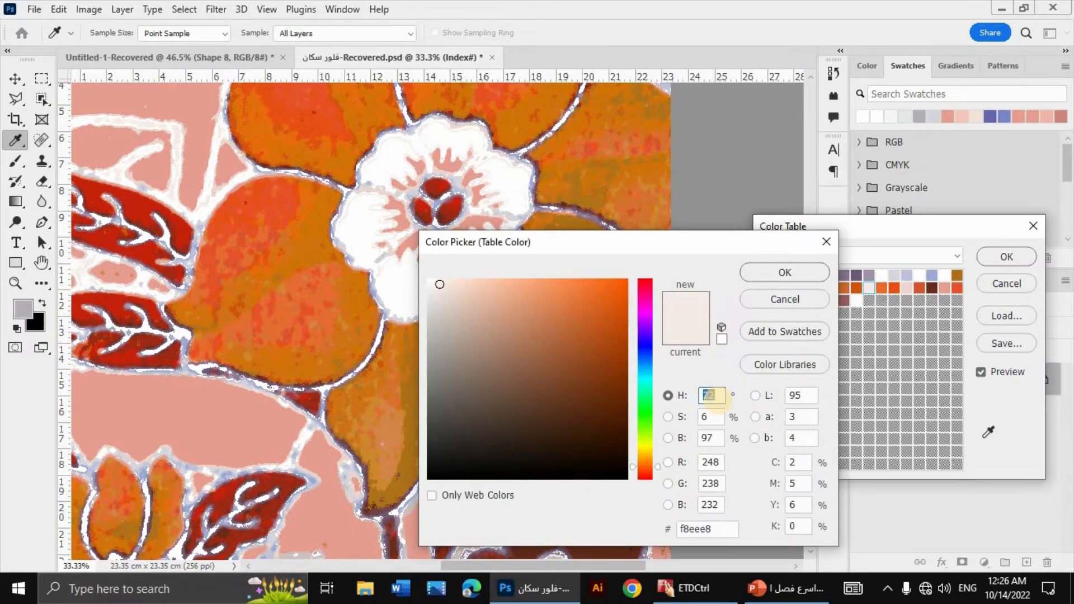
pyautogui.write('0')
pyautogui.press('Tab')
pyautogui.write('0')
pyautogui.press('Tab')
pyautogui.write('100')
pyautogui.press('Return')
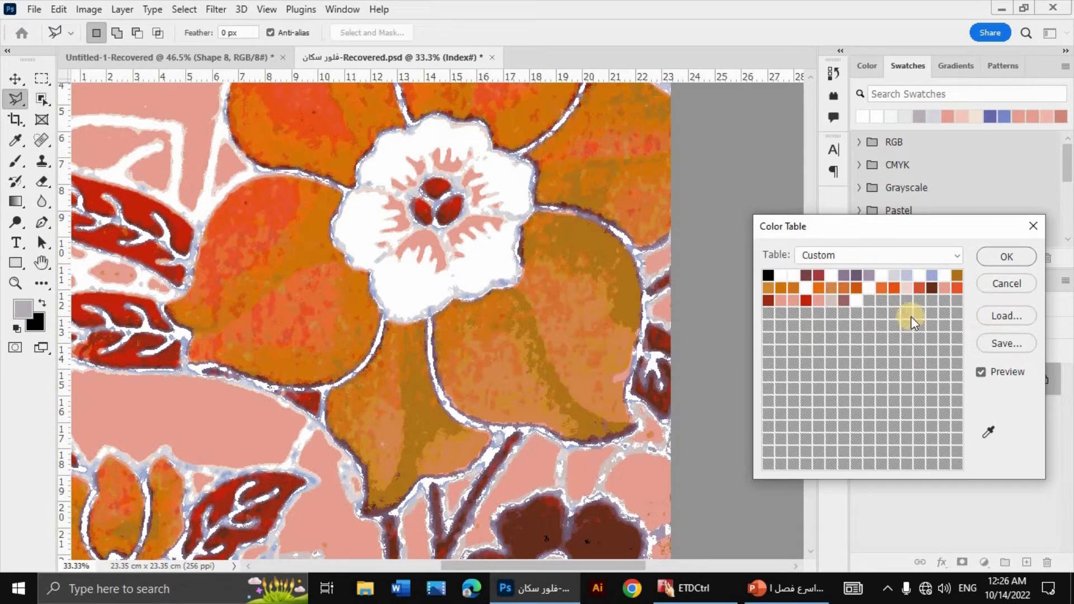
pyautogui.click(1004, 256)
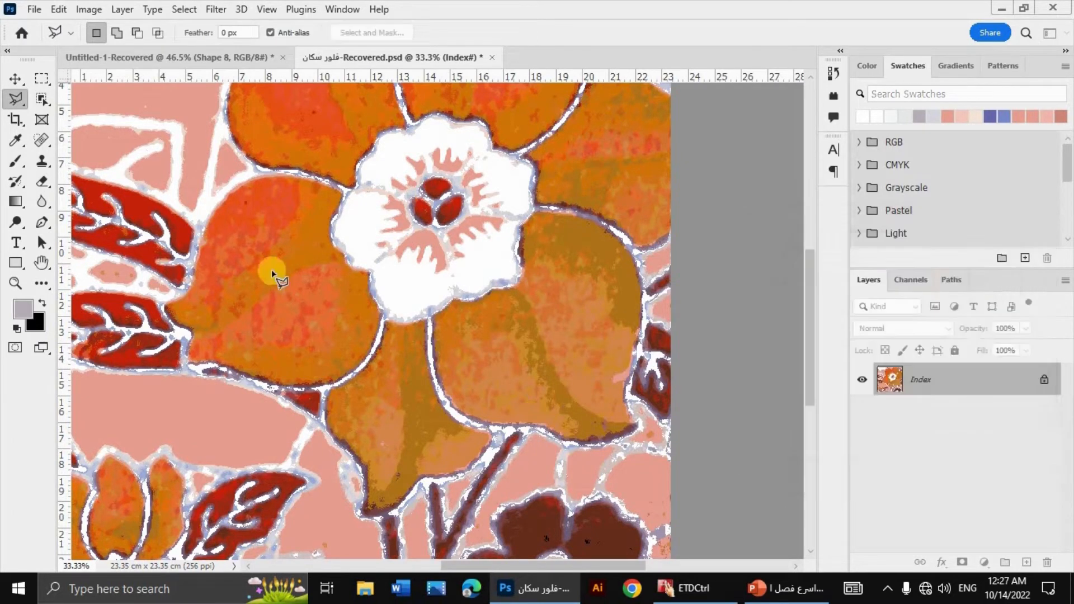
# Step: Convert the image to RGB Color and back to Indexed Color using the Exact palette with black and white forced
pyautogui.click(101, 14)
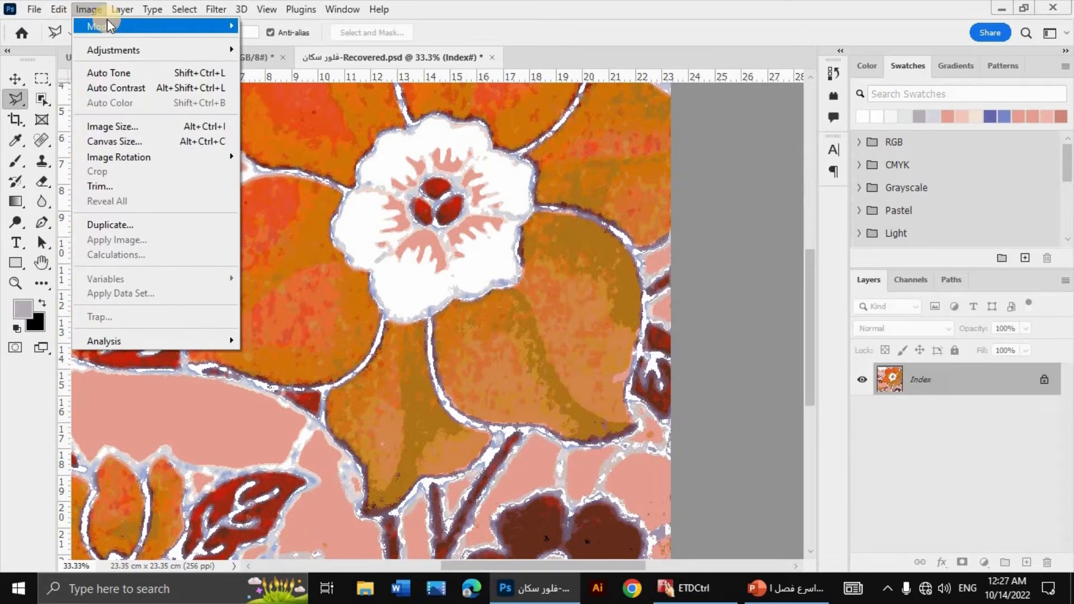
pyautogui.moveTo(110, 25)
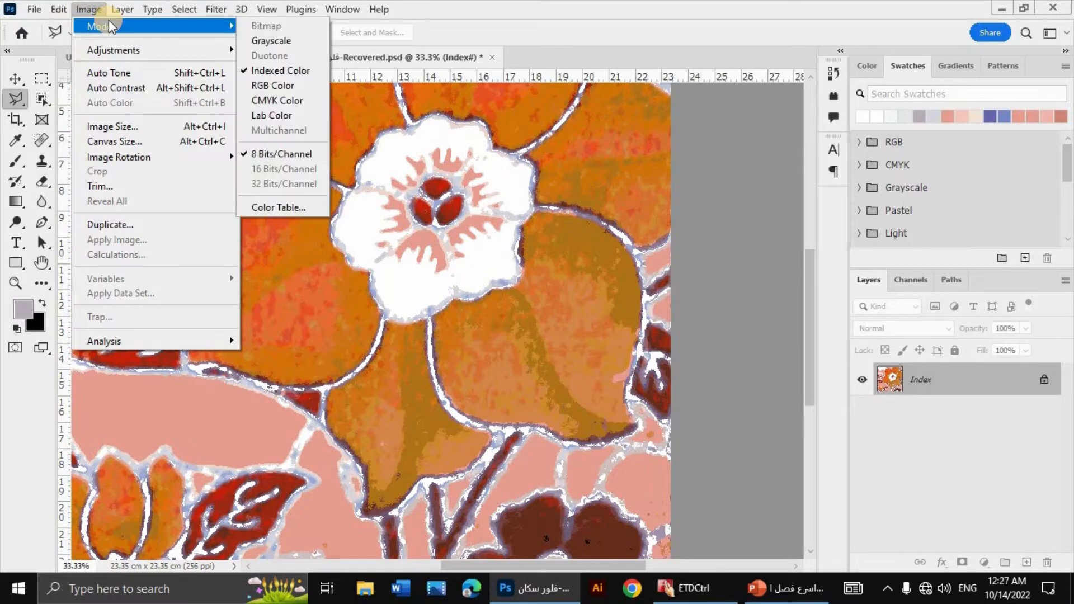
pyautogui.click(272, 85)
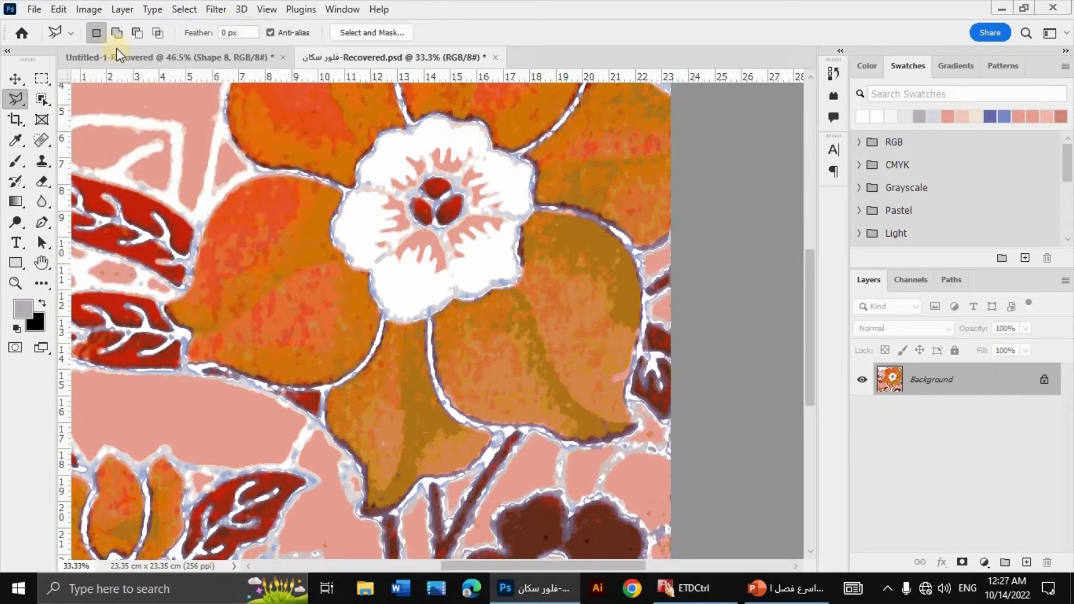
pyautogui.click(92, 16)
pyautogui.moveTo(126, 27)
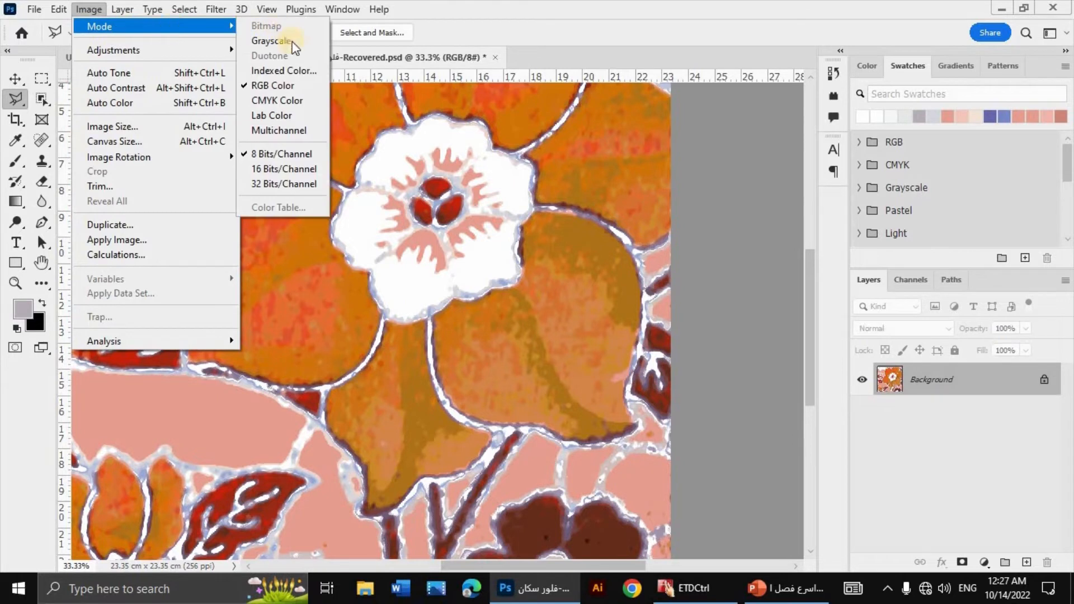
pyautogui.click(285, 71)
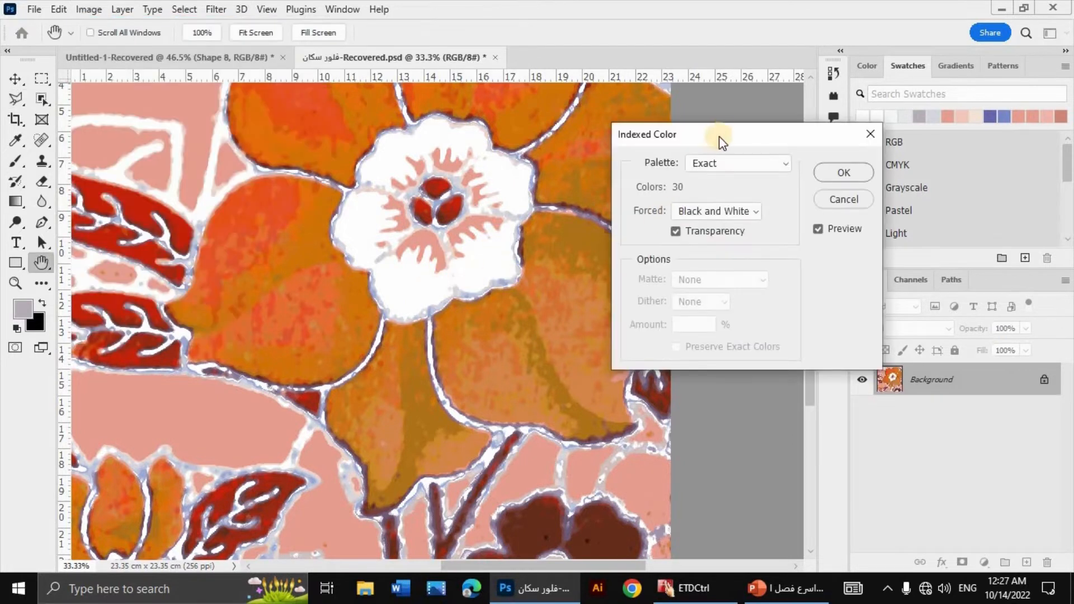
pyautogui.moveTo(645, 134); pyautogui.dragTo(569, 131)
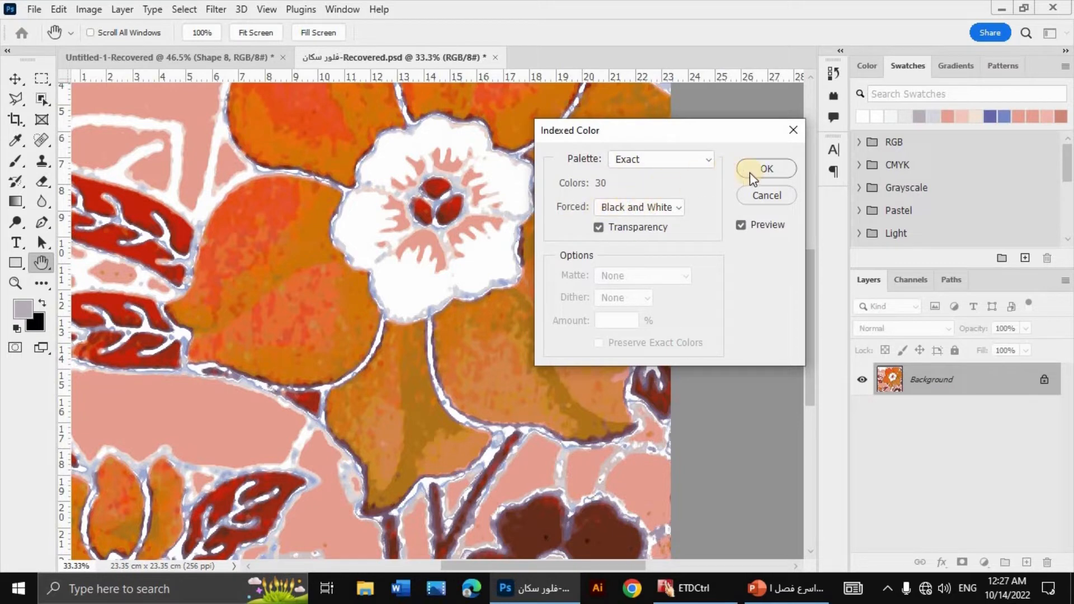
pyautogui.click(765, 169)
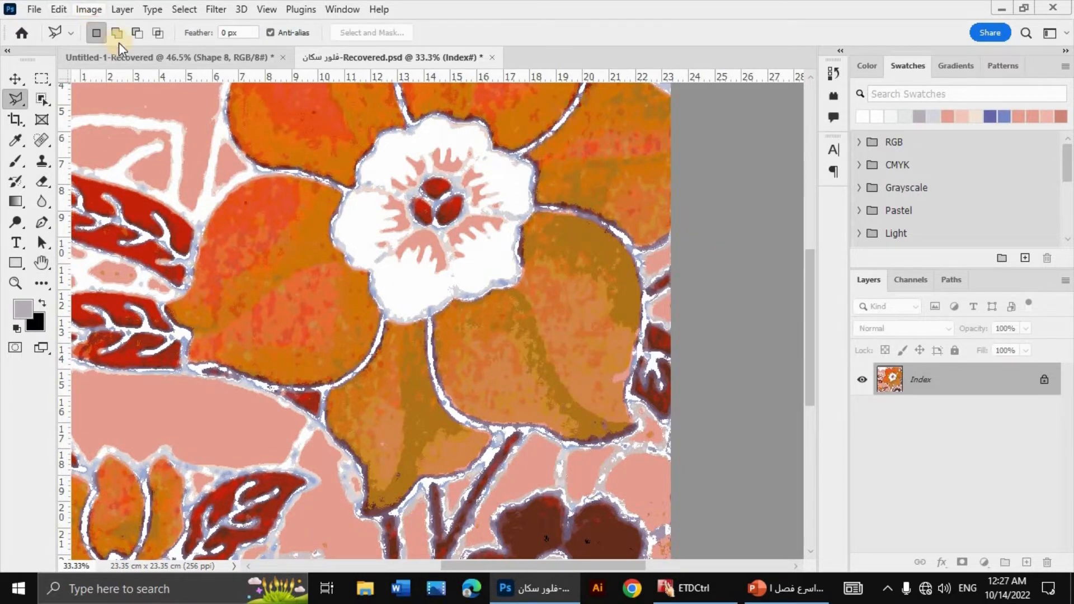
# Step: Open the re-indexed image's Color Table and check the HSB values of its white entry
pyautogui.click(90, 10)
pyautogui.click(139, 28)
pyautogui.click(296, 209)
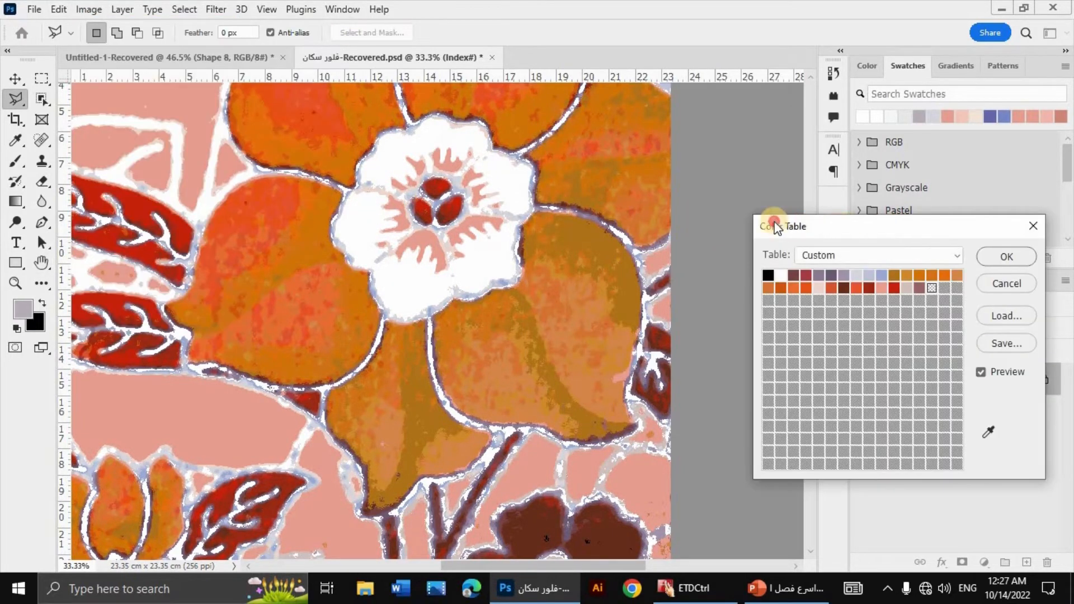
pyautogui.moveTo(767, 219); pyautogui.dragTo(636, 218)
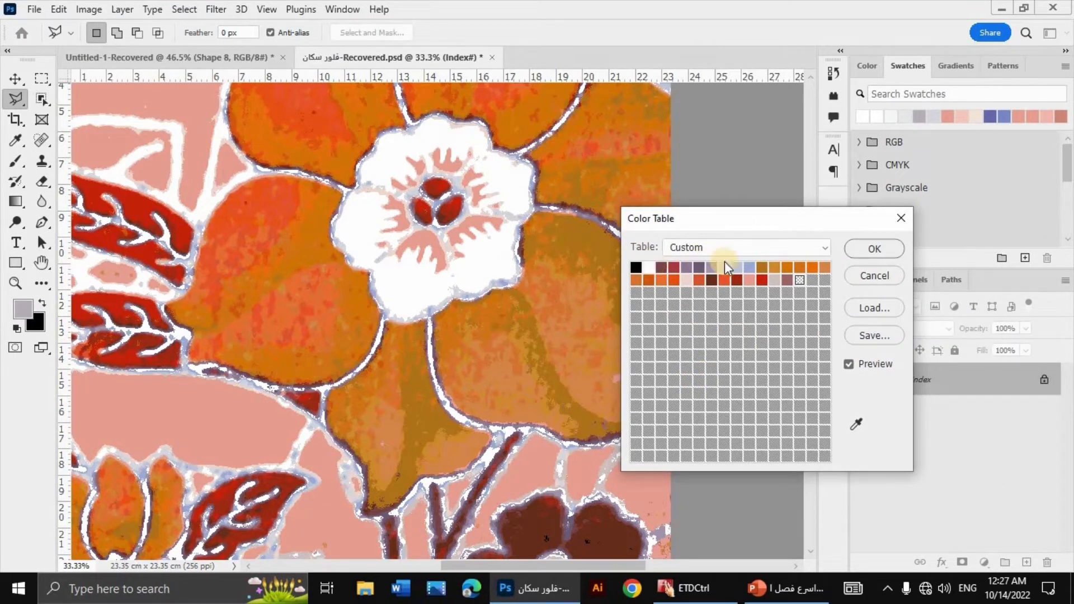
pyautogui.click(649, 271)
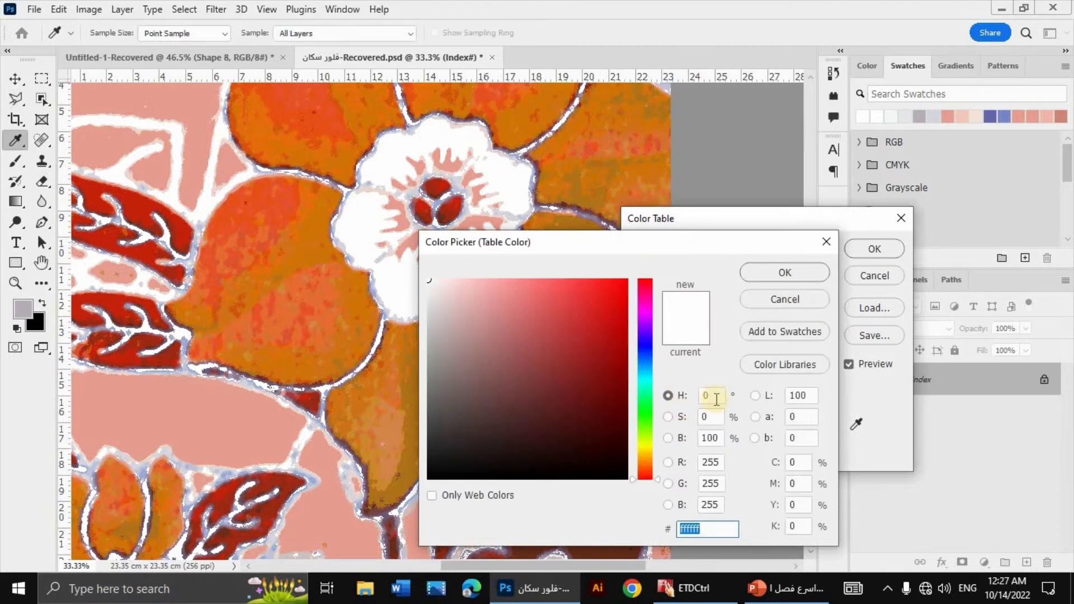
pyautogui.click(769, 270)
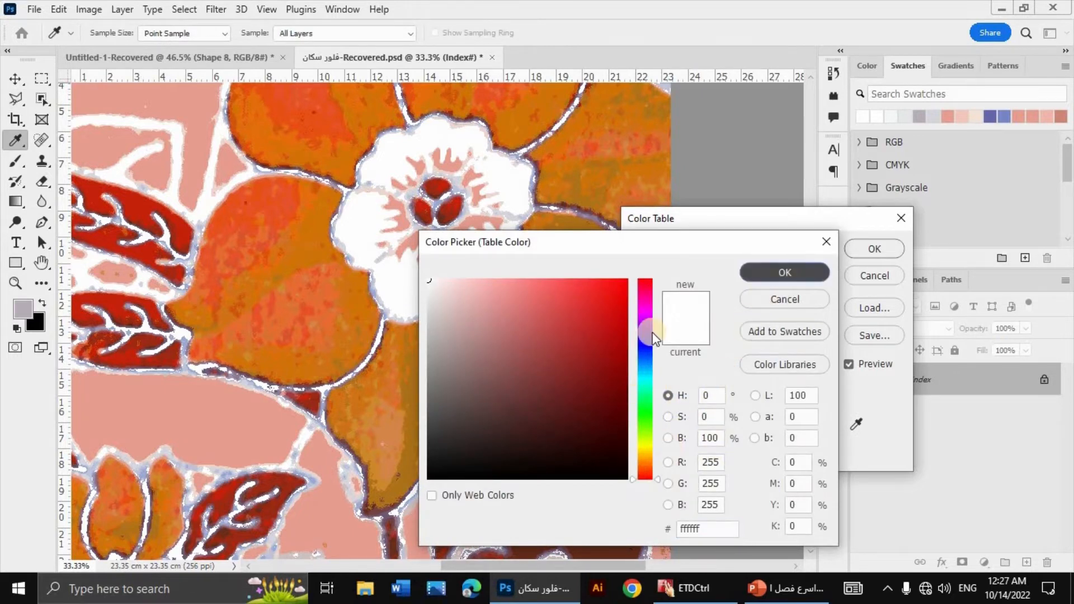
# Step: Turn the pale grey entry between the mauve and light blue in the top row white with hue 0, saturation 0 and brightness 100
pyautogui.click(724, 268)
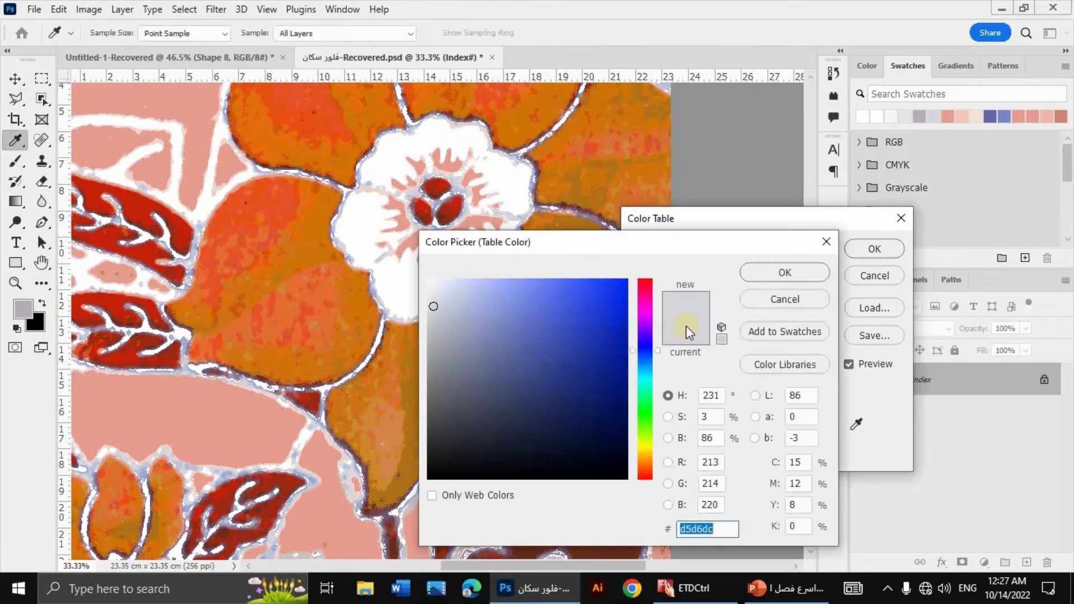
pyautogui.click(714, 395)
pyautogui.doubleClick(715, 394)
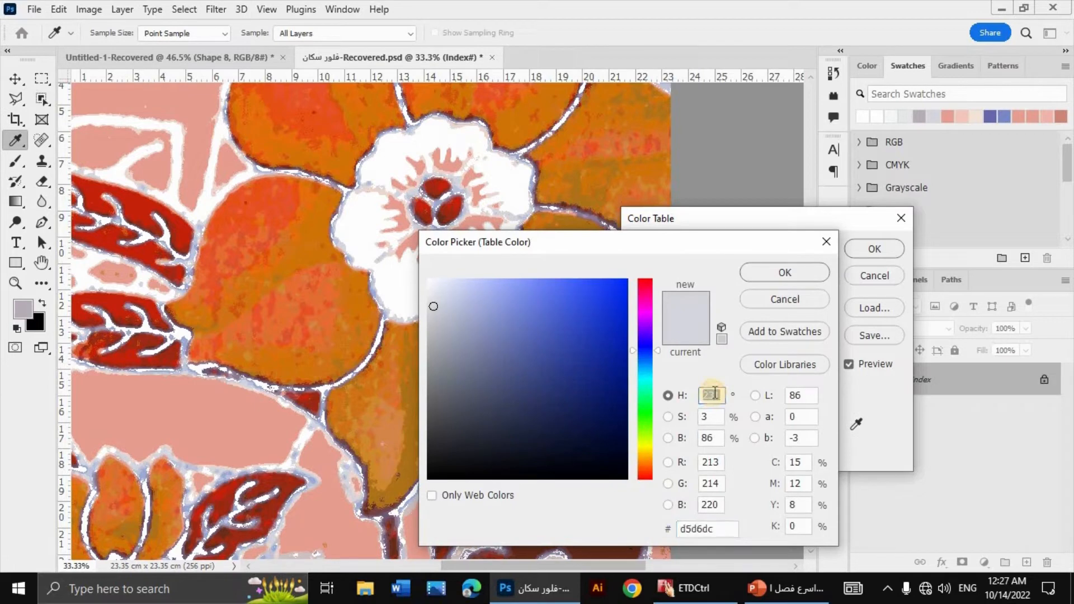
pyautogui.write('0')
pyautogui.press('Tab')
pyautogui.write('0')
pyautogui.press('Tab')
pyautogui.write('100')
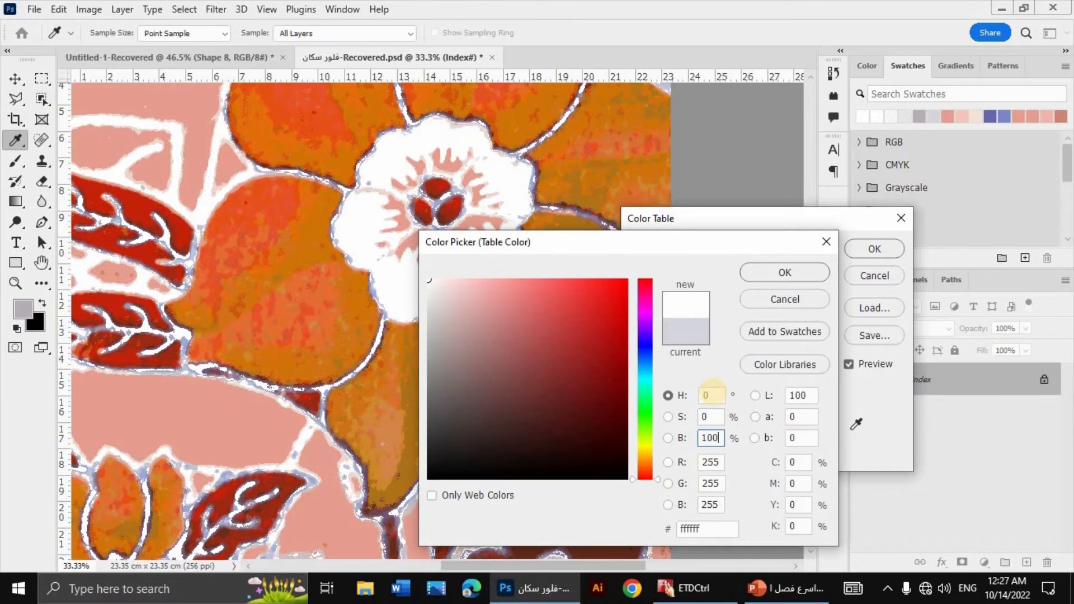
pyautogui.press('Return')
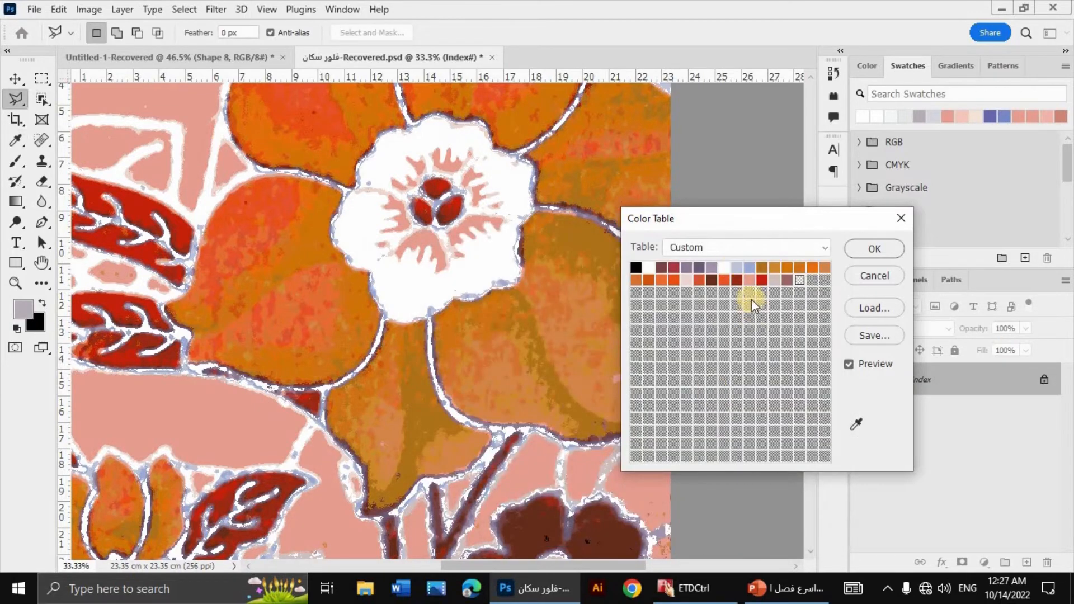
# Step: Turn the pale pink entry in the second row of the Color Table pure white with hue 0 and saturation 0
pyautogui.click(635, 306)
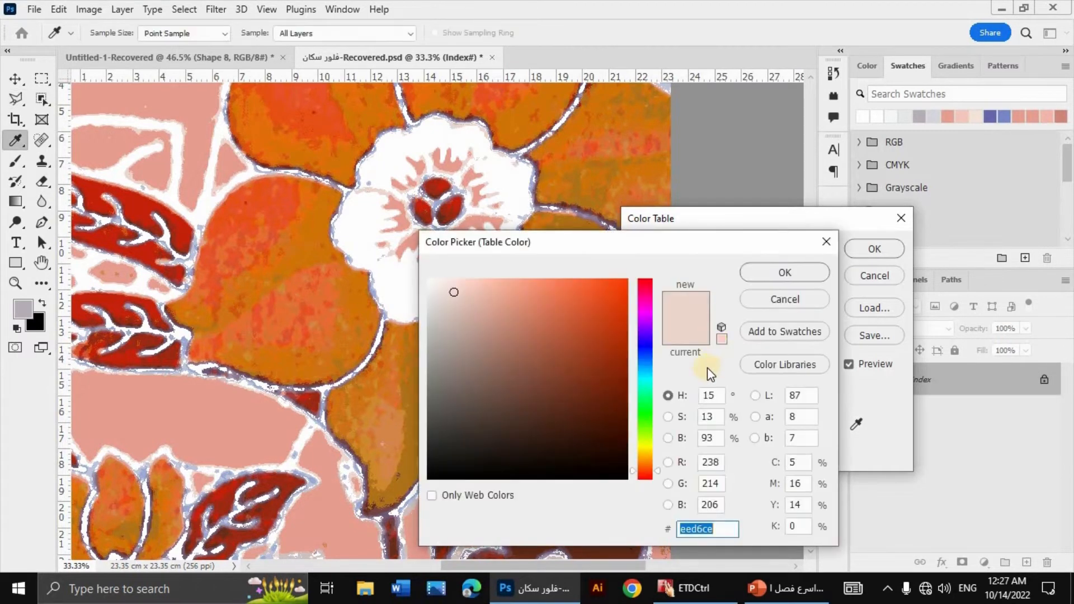
pyautogui.click(711, 397)
pyautogui.write('0')
pyautogui.press('Tab')
pyautogui.write('0')
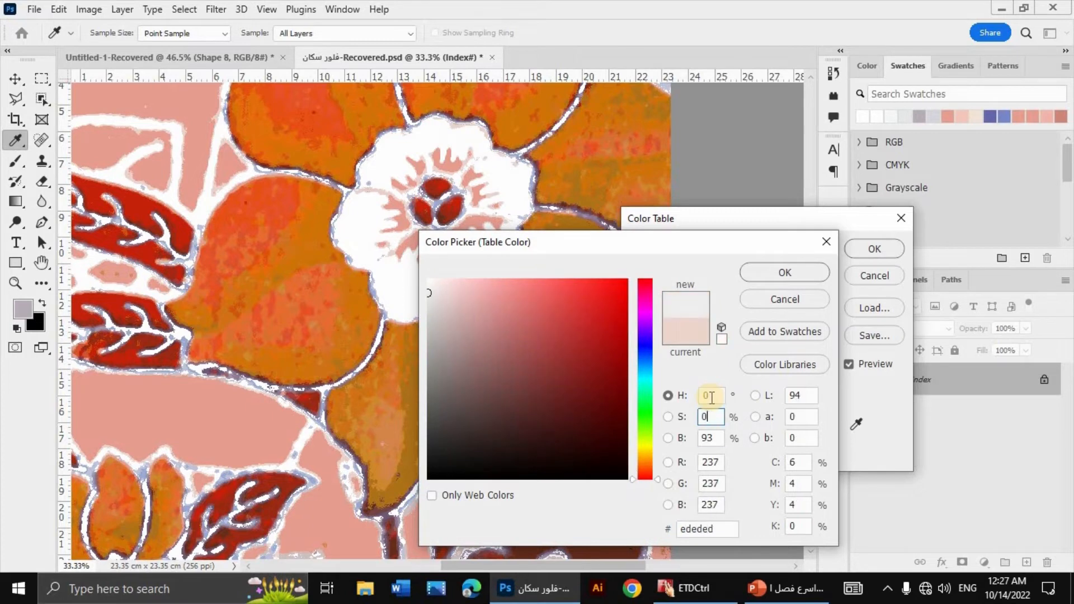
pyautogui.press('Tab')
pyautogui.write('15')
pyautogui.click(771, 280)
# Step: Turn the greyish-pink second-row entry white with hue 0, saturation 0 and brightness 100, and apply the Color Table changes
pyautogui.click(778, 279)
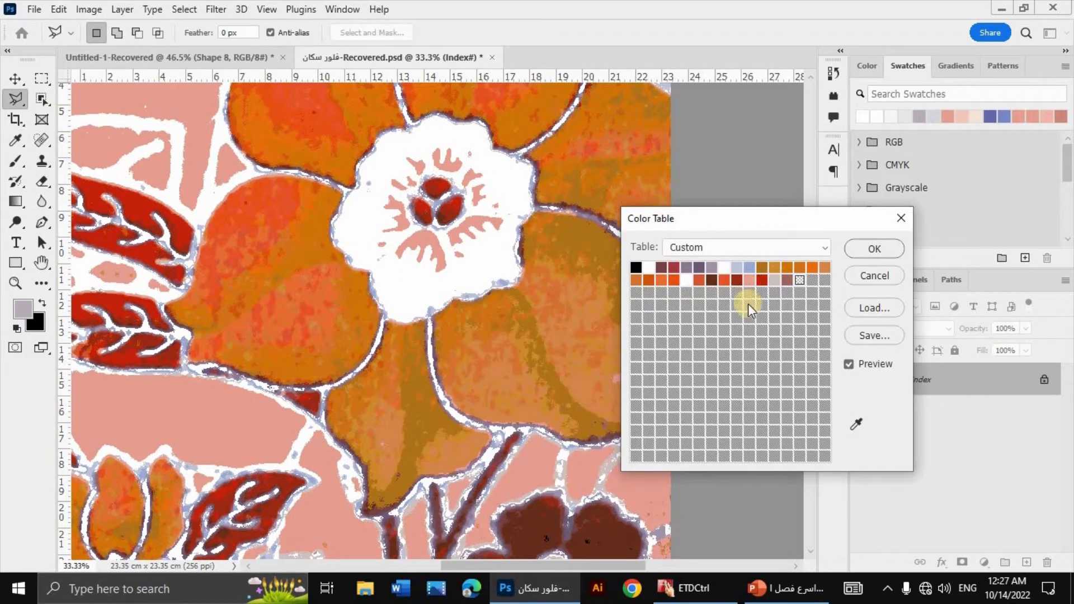
pyautogui.click(712, 395)
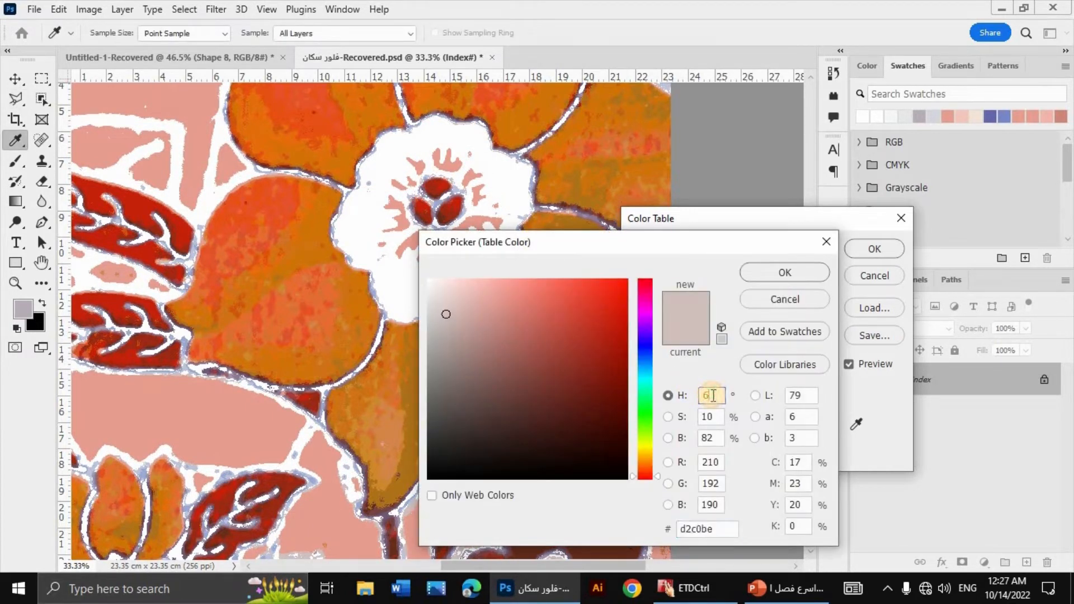
pyautogui.write('0')
pyautogui.press('Tab')
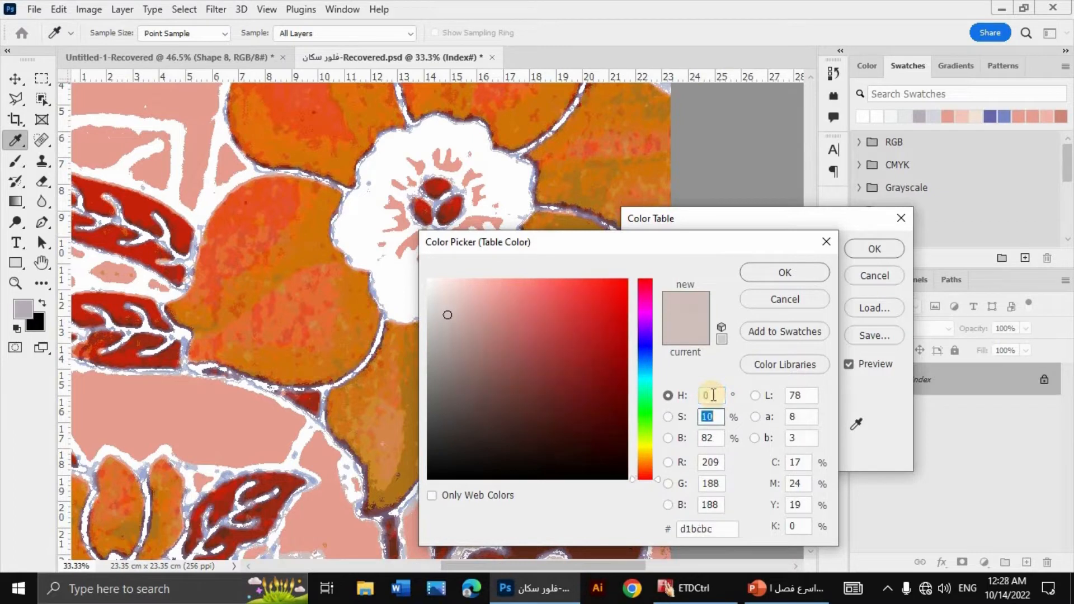
pyautogui.write('0')
pyautogui.press('Tab')
pyautogui.write('100')
pyautogui.press('Return')
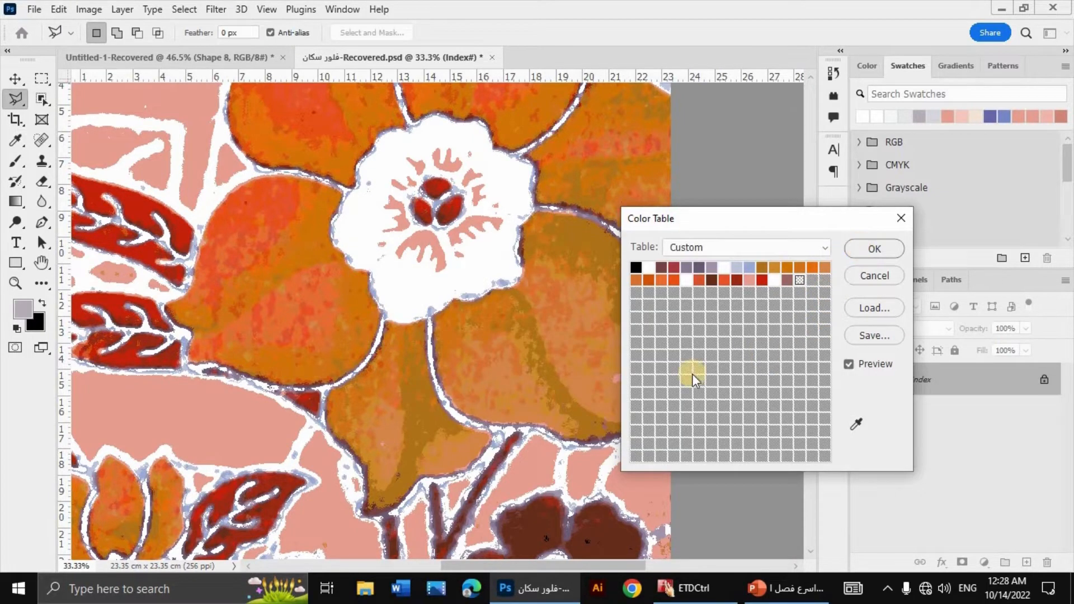
pyautogui.press('Return')
# Step: Convert the image to RGB Color and back to Indexed Color using the Exact palette with black and white forced
pyautogui.click(89, 11)
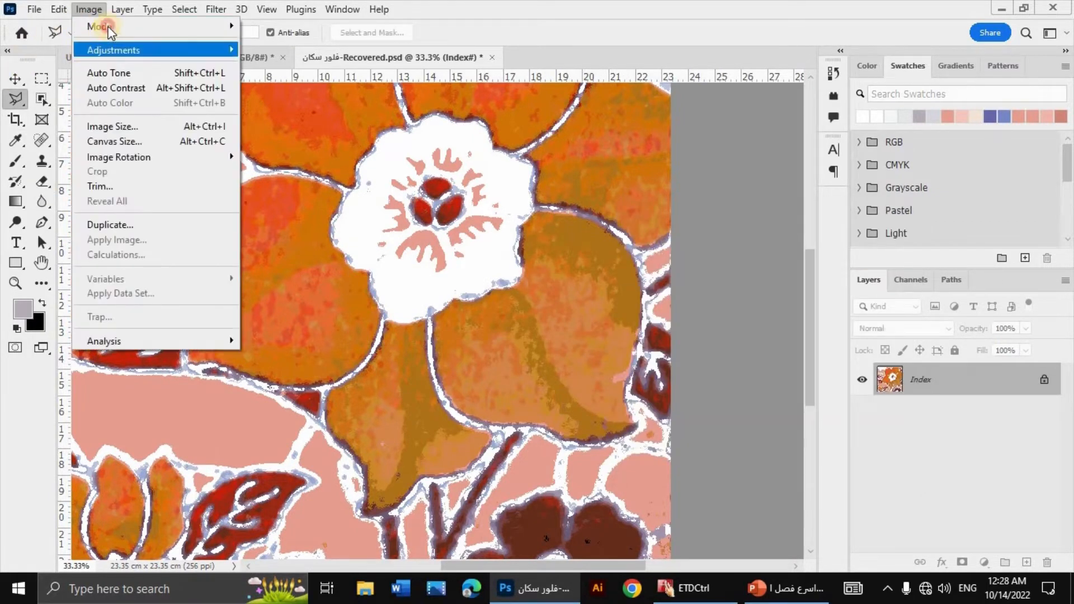
pyautogui.moveTo(224, 26)
pyautogui.click(290, 90)
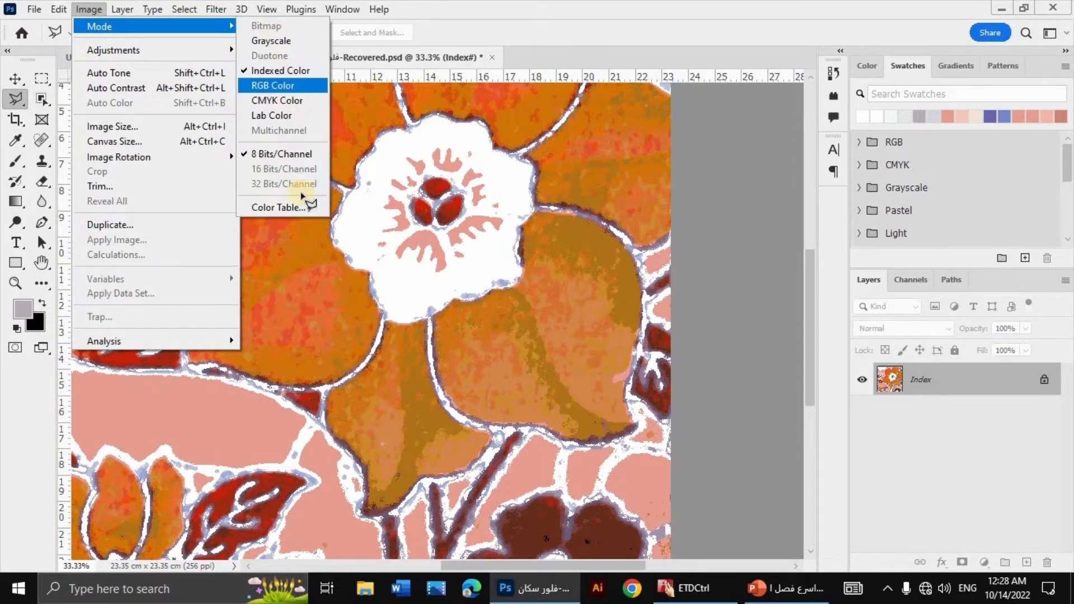
pyautogui.click(89, 9)
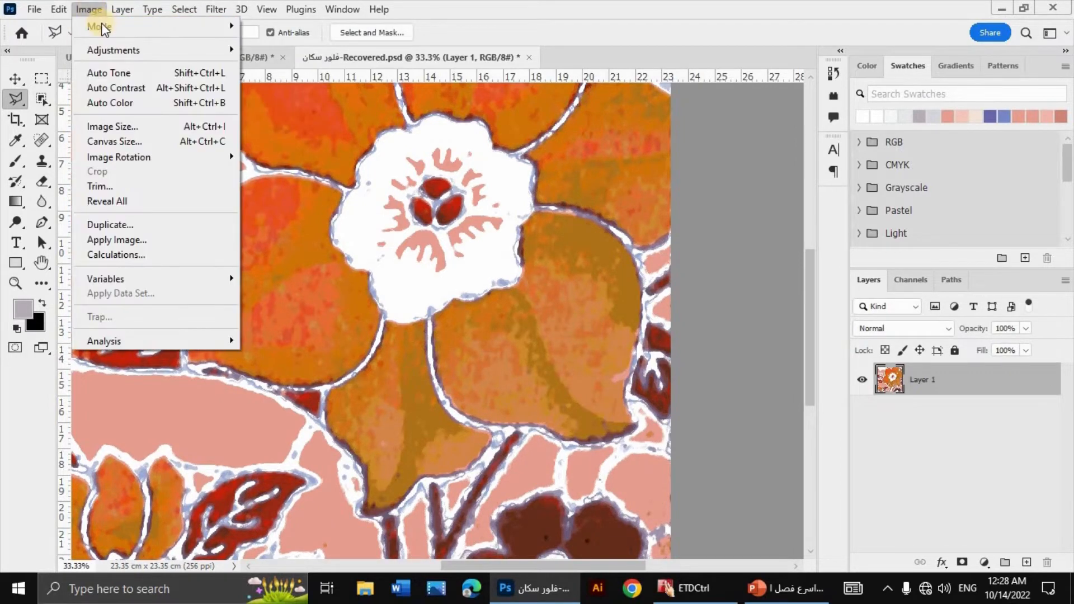
pyautogui.moveTo(183, 25)
pyautogui.click(294, 72)
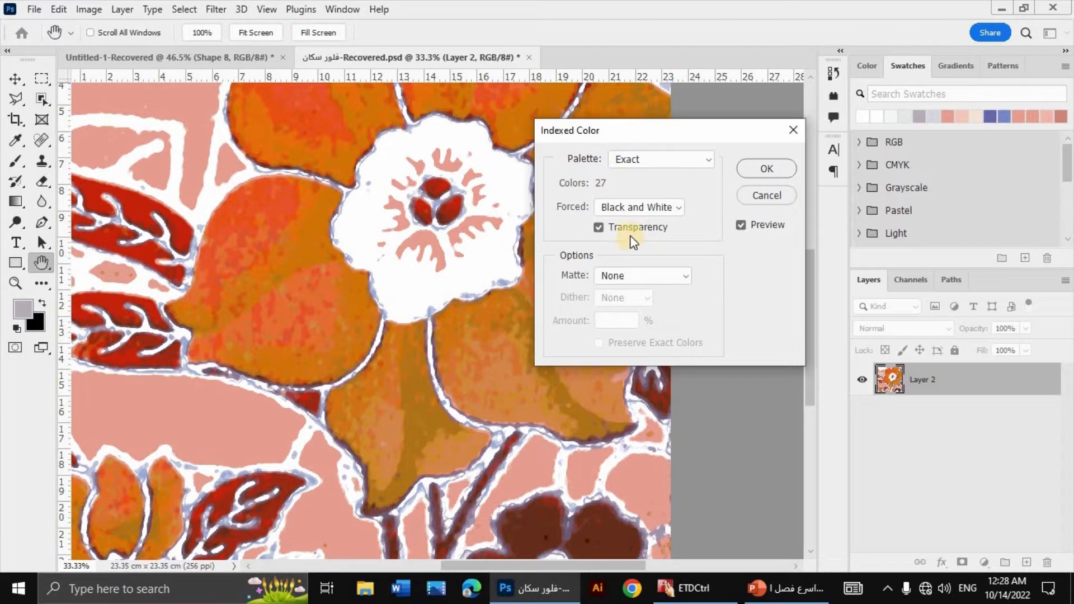
pyautogui.click(758, 172)
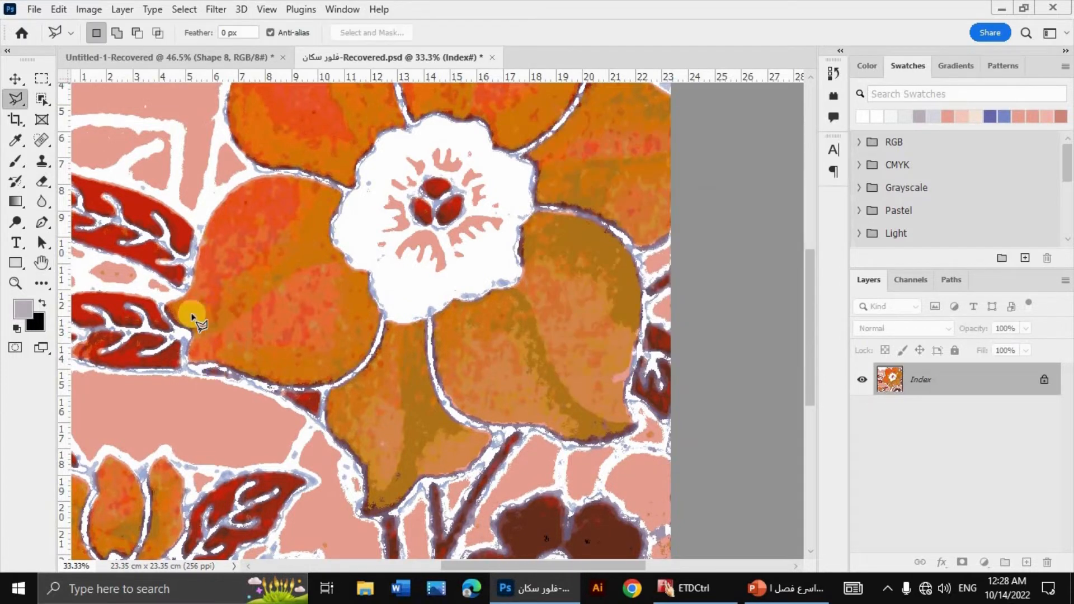
# Step: Open the new Color Table and sample the light blue outline shade at the tip of the red leaf to locate its entry
pyautogui.click(89, 11)
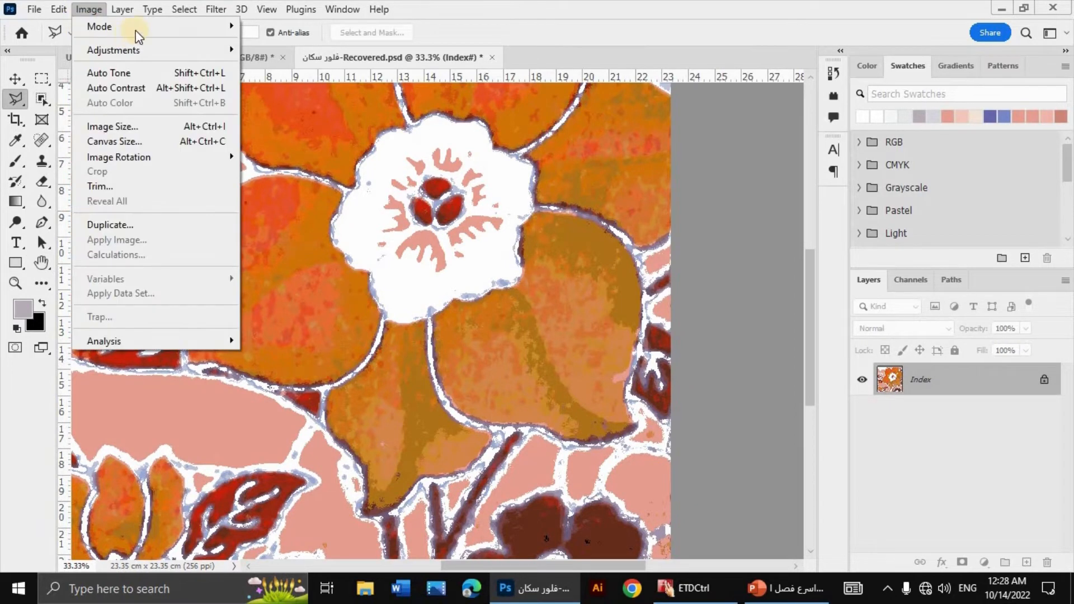
pyautogui.moveTo(136, 26)
pyautogui.click(294, 207)
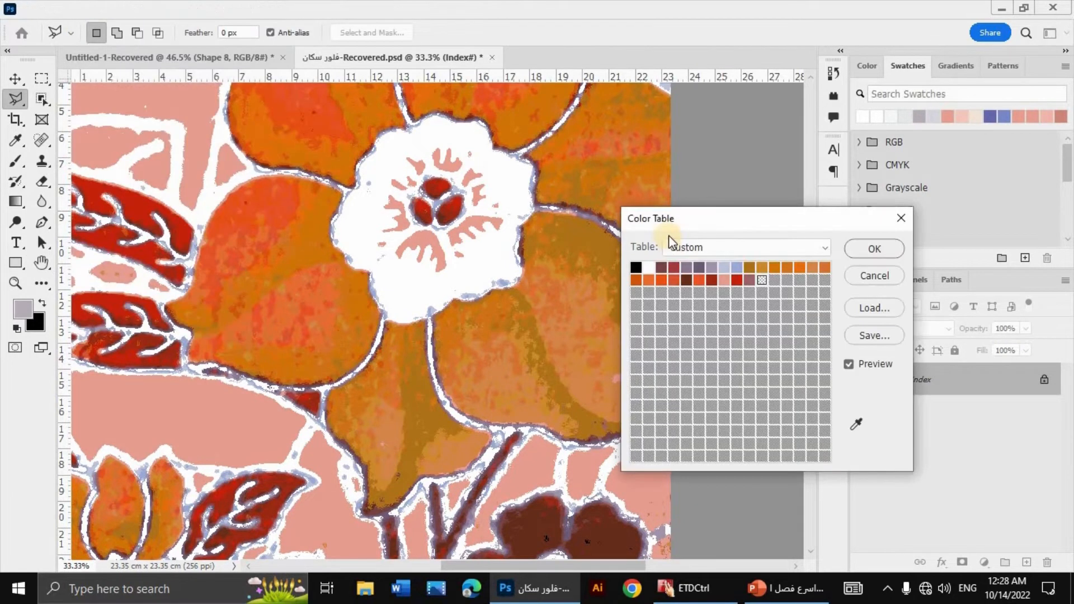
pyautogui.click(856, 425)
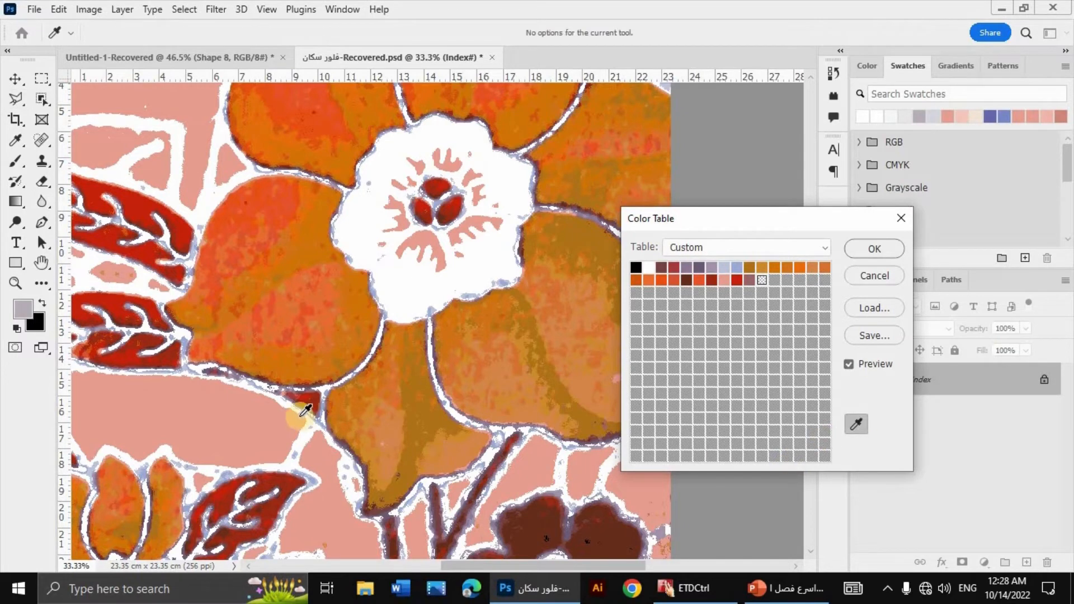
pyautogui.click(305, 472)
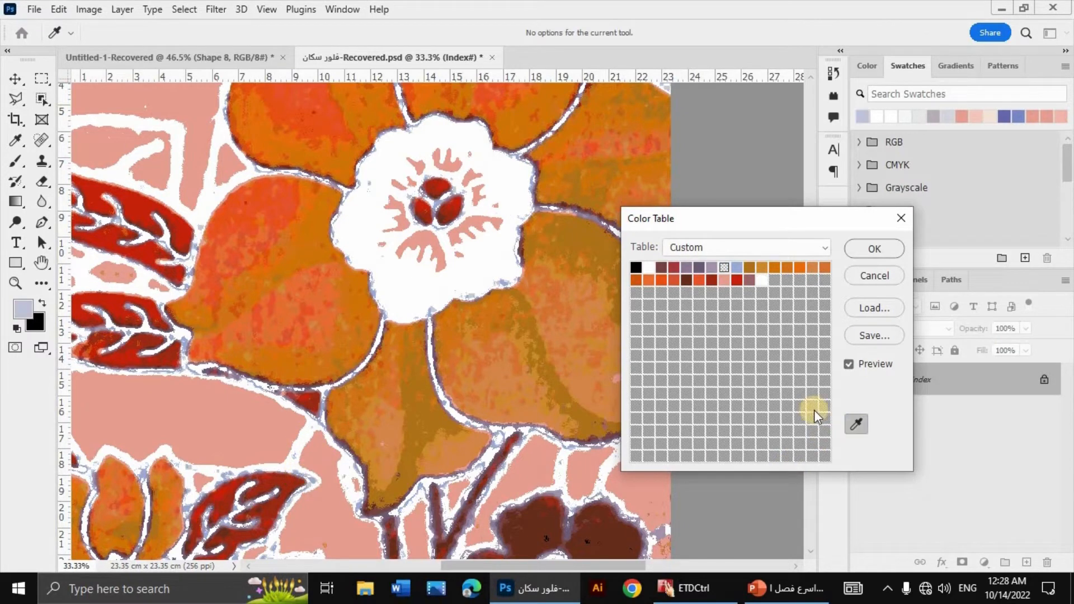
# Step: Turn the light blue entry right after the mauve one white with hue 0, saturation 0 and brightness 100
pyautogui.click(727, 270)
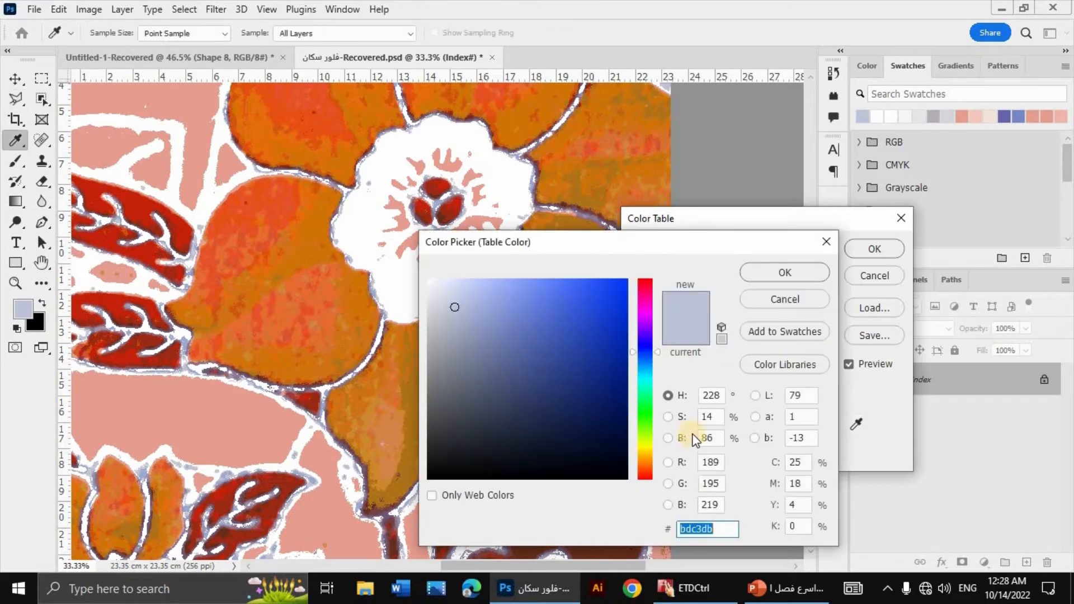
pyautogui.doubleClick(712, 395)
pyautogui.write('0')
pyautogui.press('Tab')
pyautogui.write('0')
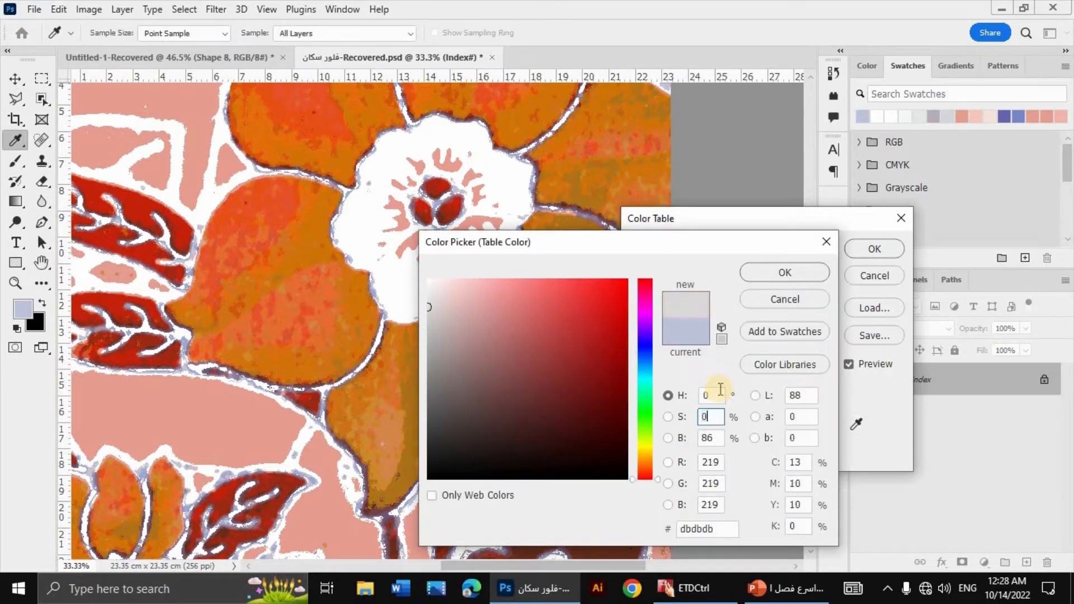
pyautogui.press('Tab')
pyautogui.write('100')
pyautogui.press('Return')
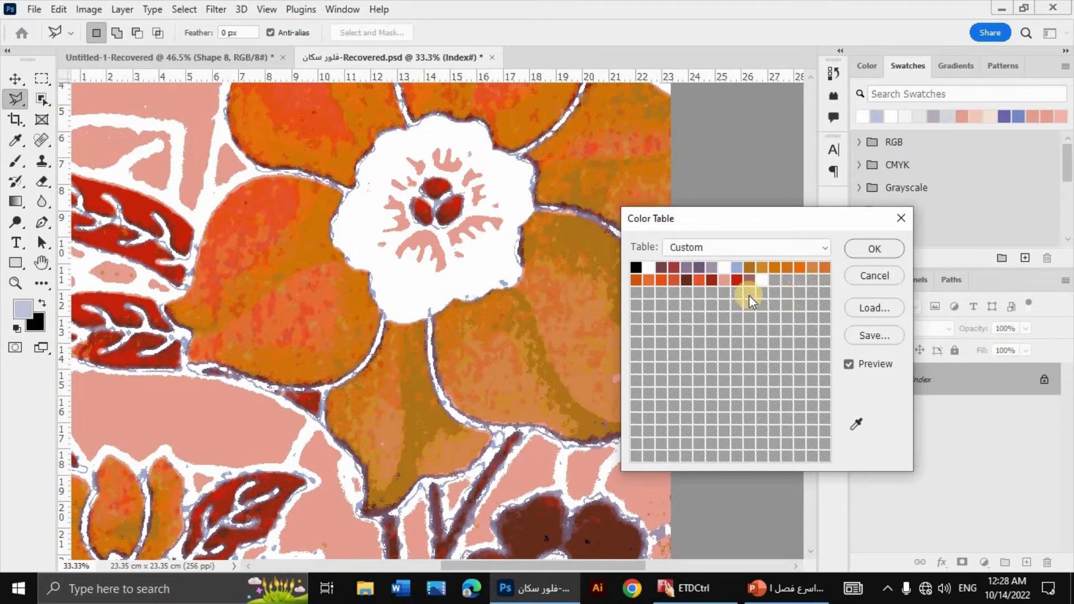
# Step: Sample the mauve outline shade at the dark flower, turn its entry white with hue 0, saturation 0, brightness 100, and apply the Color Table changes
pyautogui.click(856, 424)
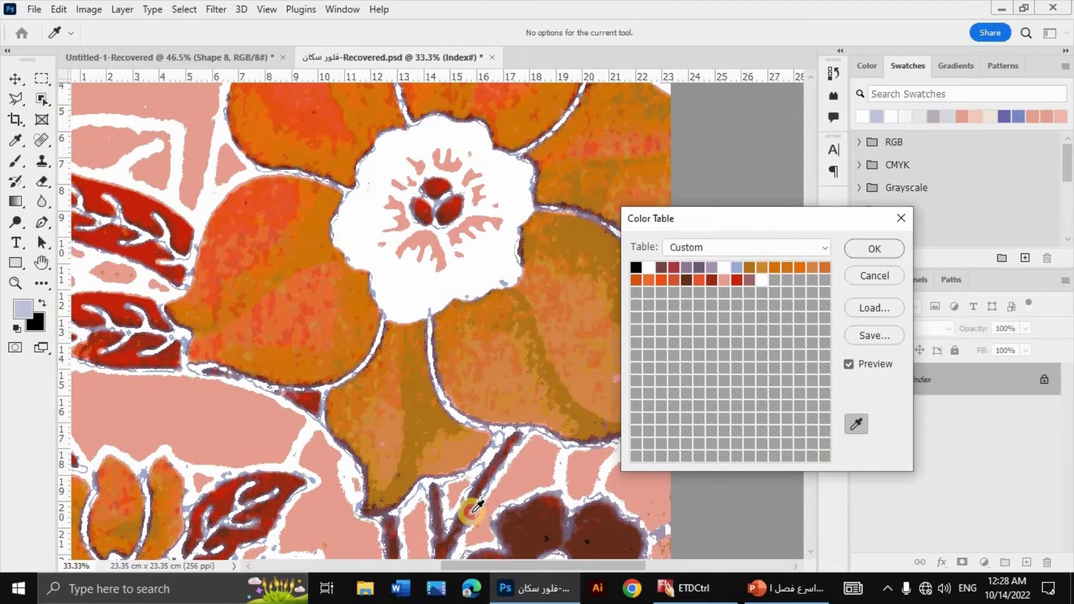
pyautogui.click(560, 514)
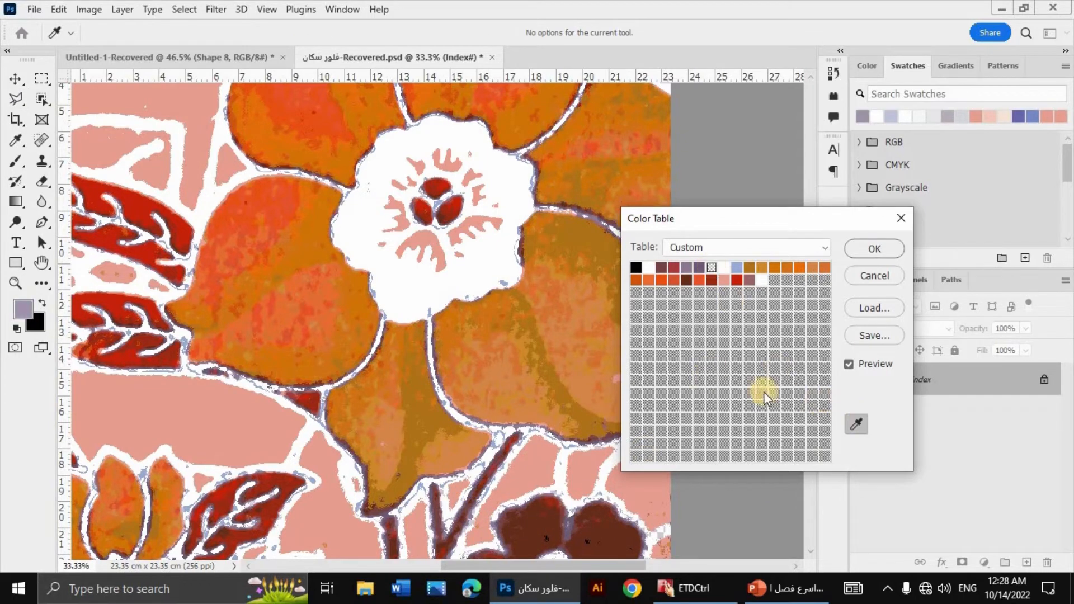
pyautogui.click(711, 265)
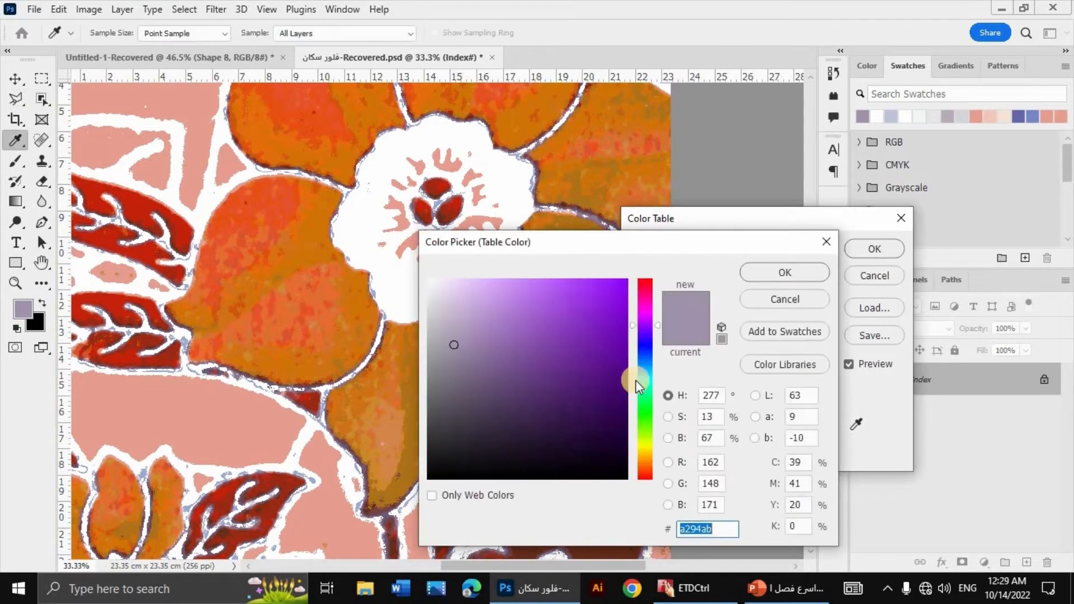
pyautogui.click(721, 396)
pyautogui.write('0')
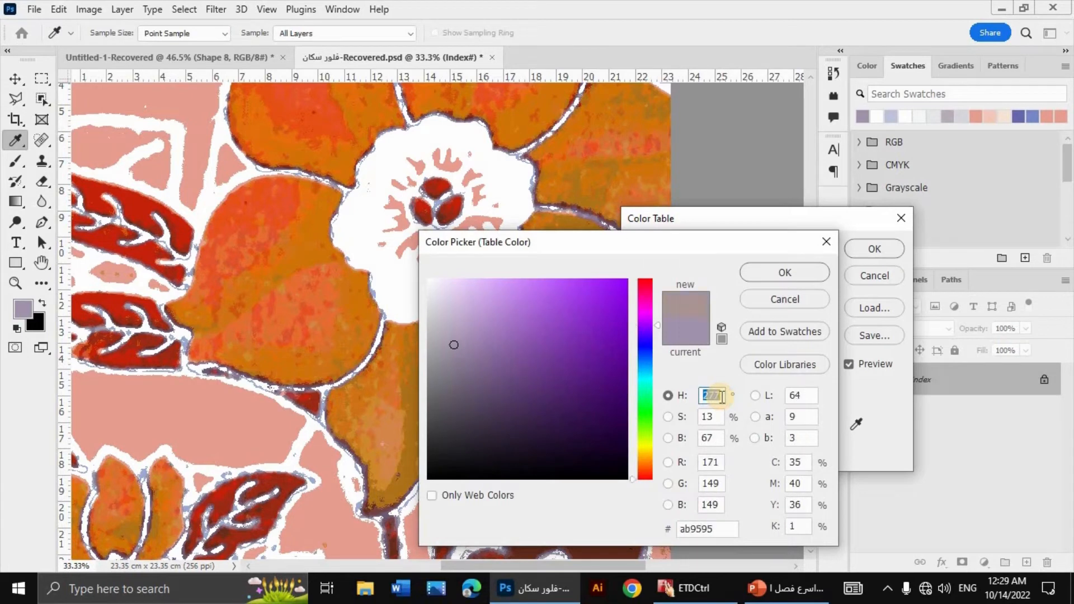
pyautogui.press('Tab')
pyautogui.write('0')
pyautogui.click(710, 438)
pyautogui.write('100')
pyautogui.click(785, 274)
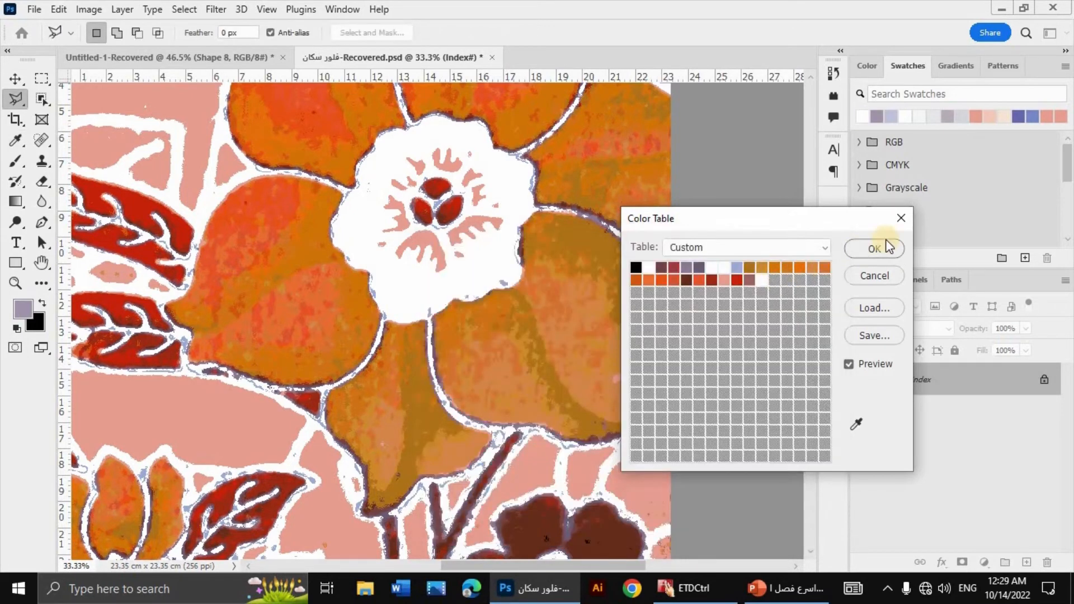
pyautogui.scroll(-5, 540, 404)
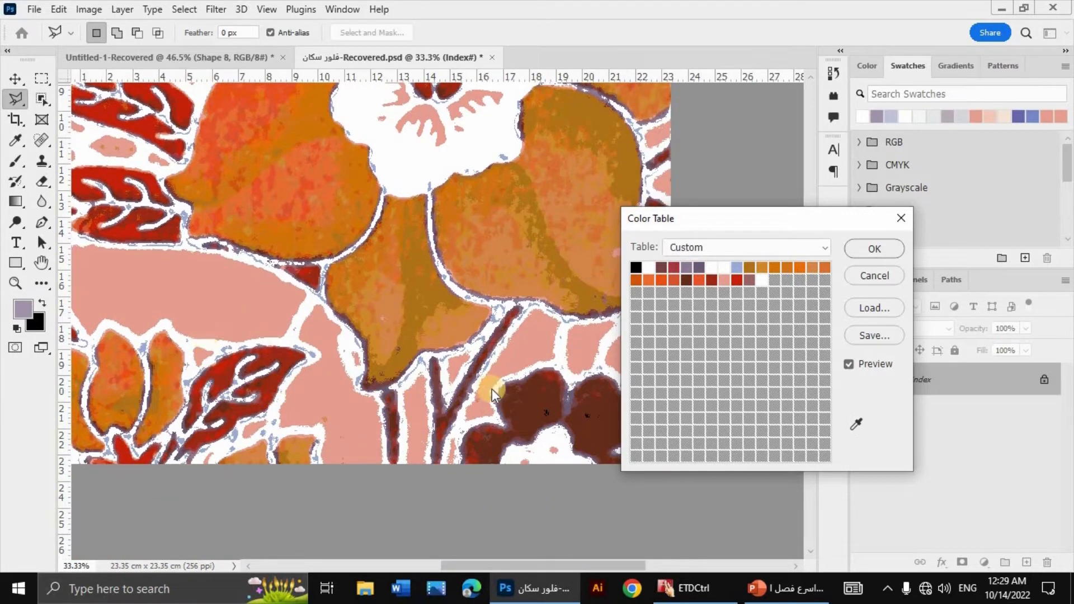
pyautogui.hotkey('ctrl', '-')
pyautogui.hotkey('ctrl', '-')
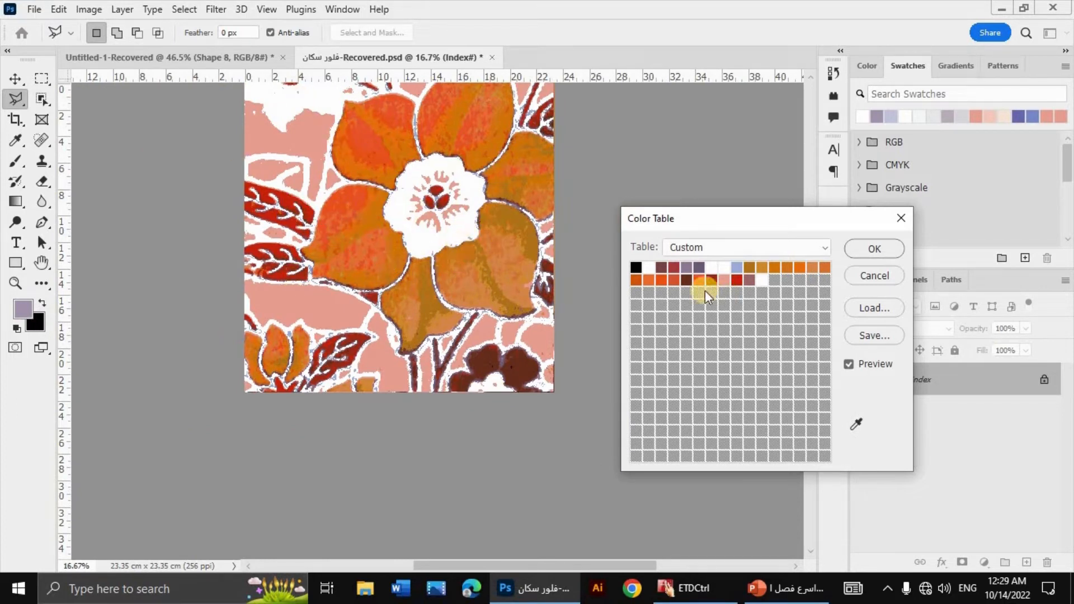
pyautogui.click(870, 247)
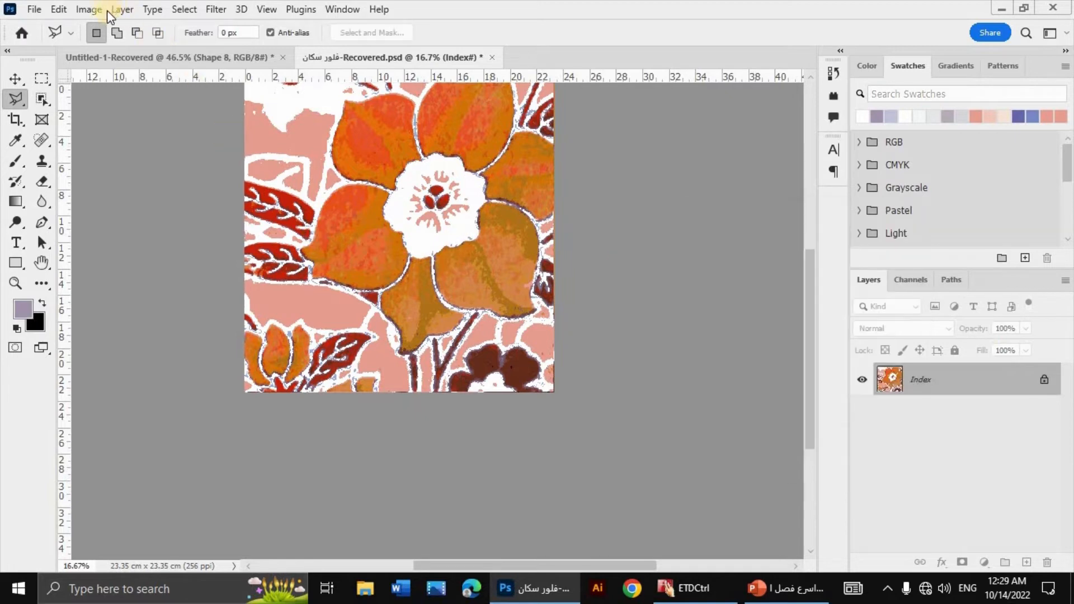
# Step: Convert the image to RGB Color and back to Indexed Color with the Exact palette, forcing black and white
pyautogui.click(85, 14)
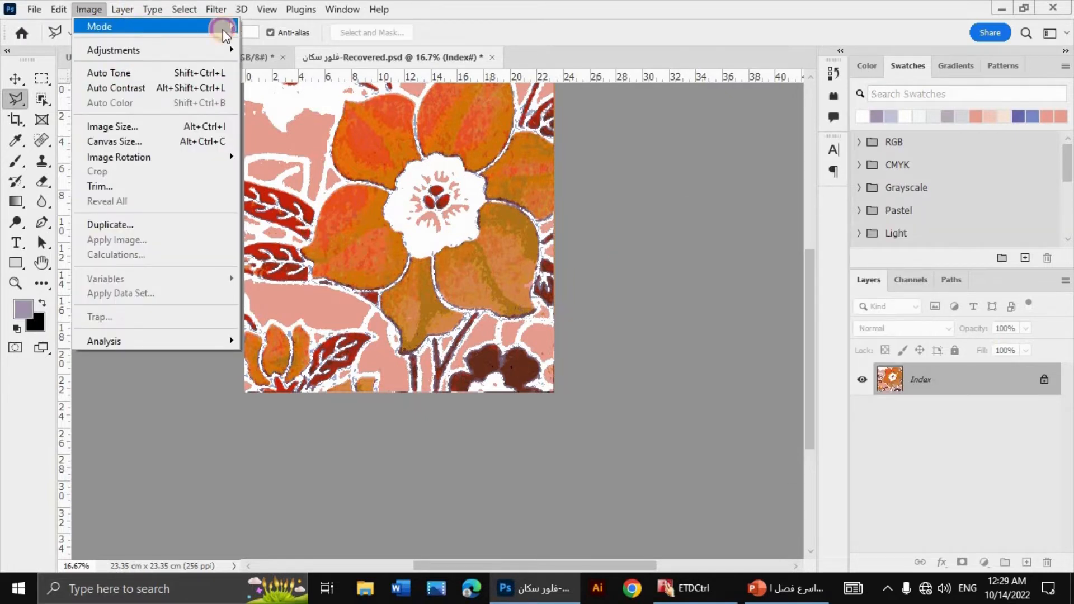
pyautogui.moveTo(223, 29)
pyautogui.click(295, 88)
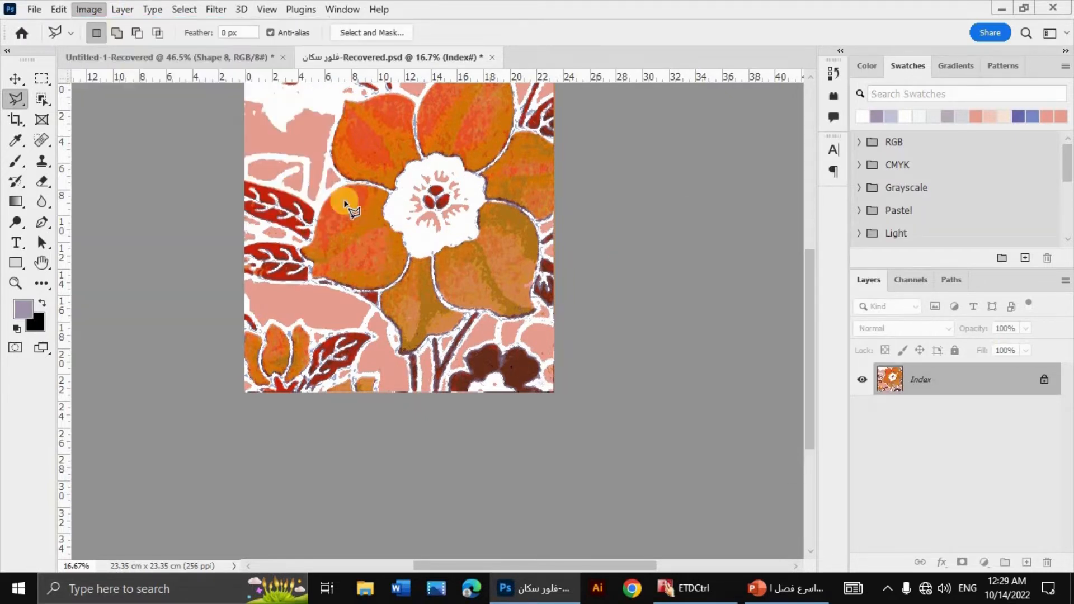
pyautogui.click(85, 10)
pyautogui.click(101, 26)
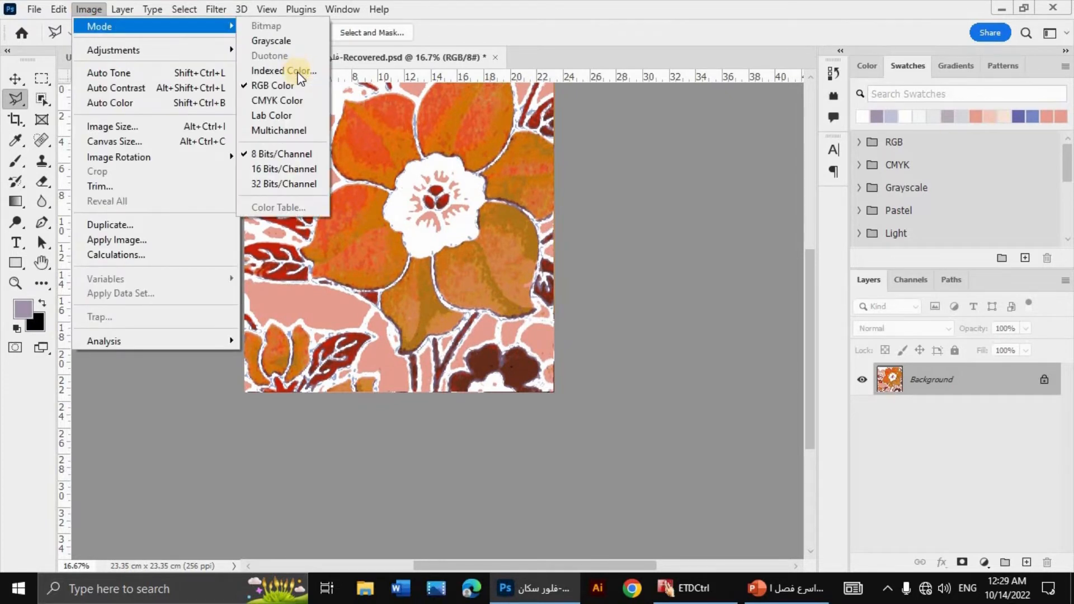
pyautogui.click(299, 73)
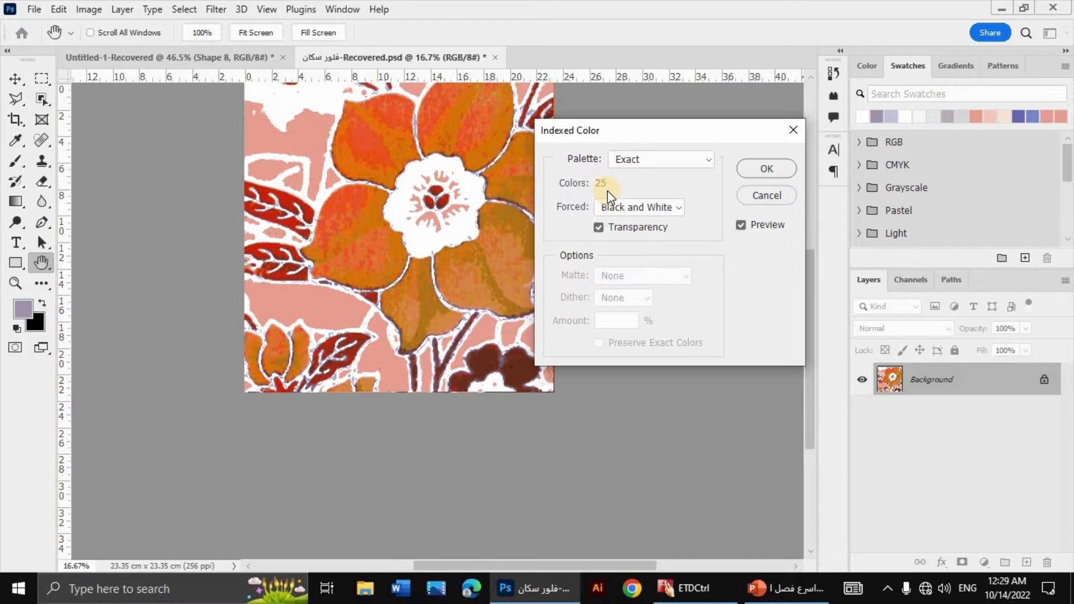
pyautogui.moveTo(623, 136); pyautogui.dragTo(713, 216)
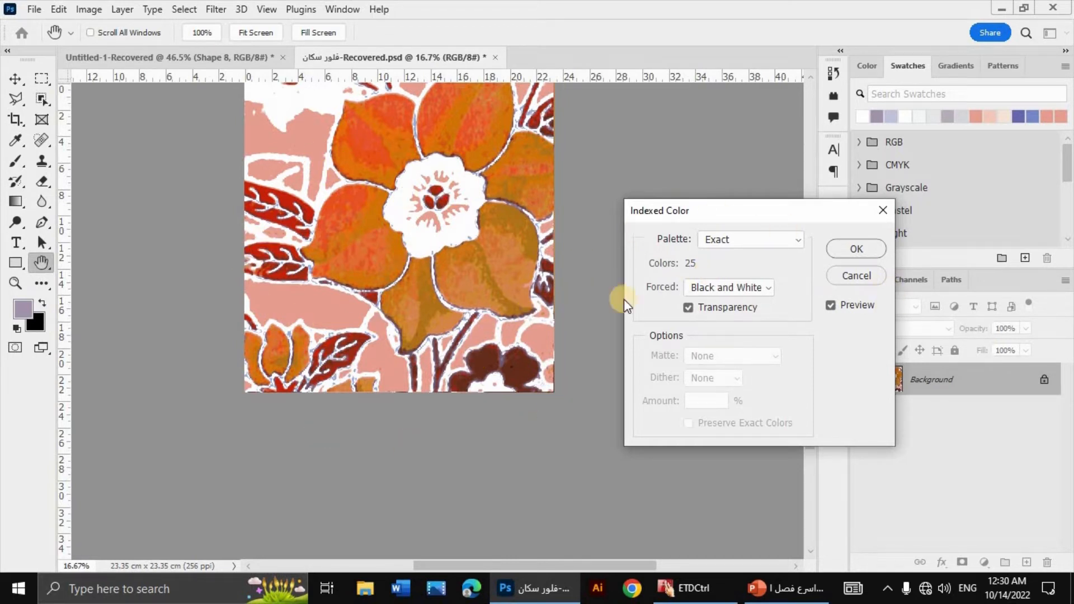
pyautogui.click(851, 250)
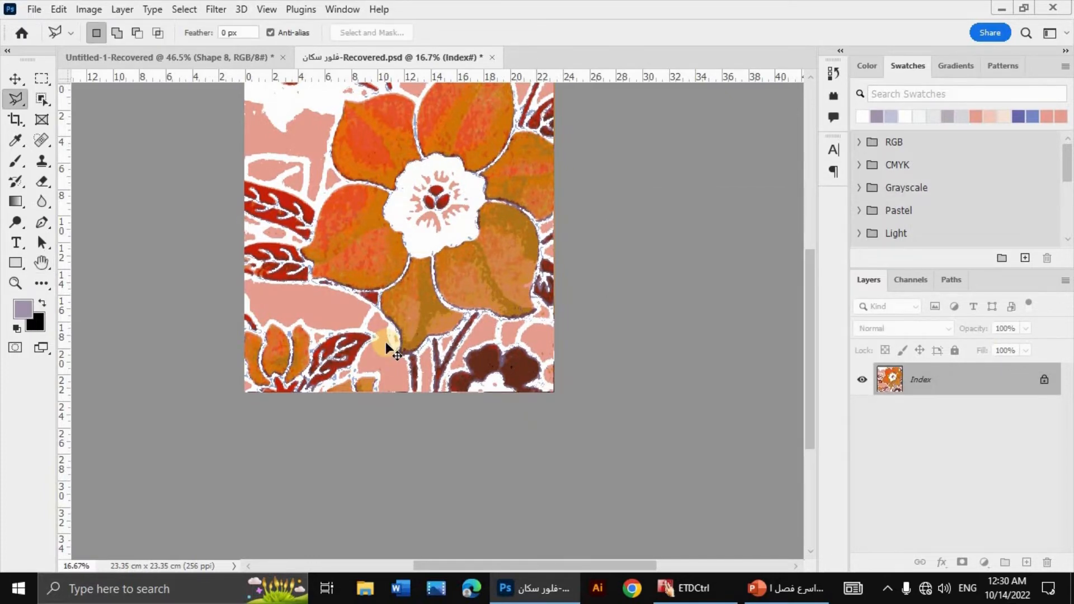
pyautogui.scroll(3, 386, 347)
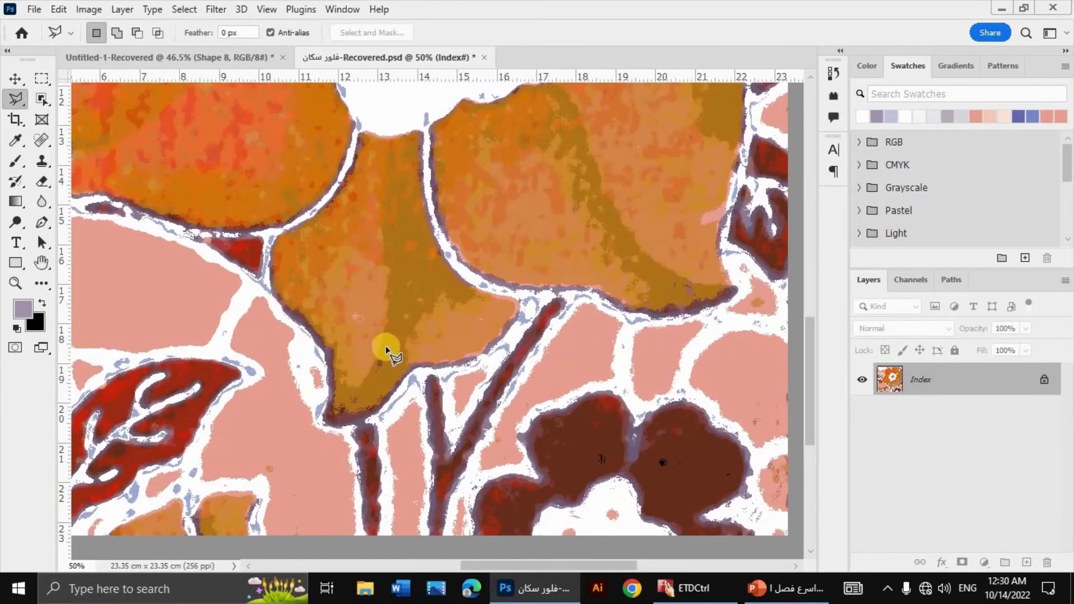
pyautogui.scroll(-3, 322, 358)
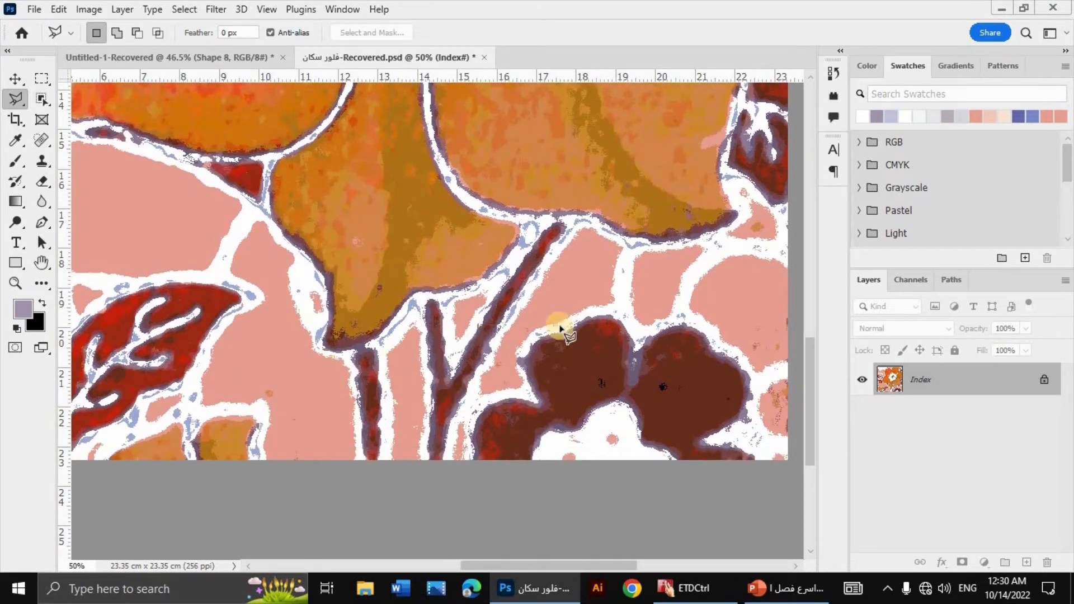
# Step: Switch to the Untitled-1-Recovered document and activate the Pencil Tool on the Background layer
pyautogui.click(161, 57)
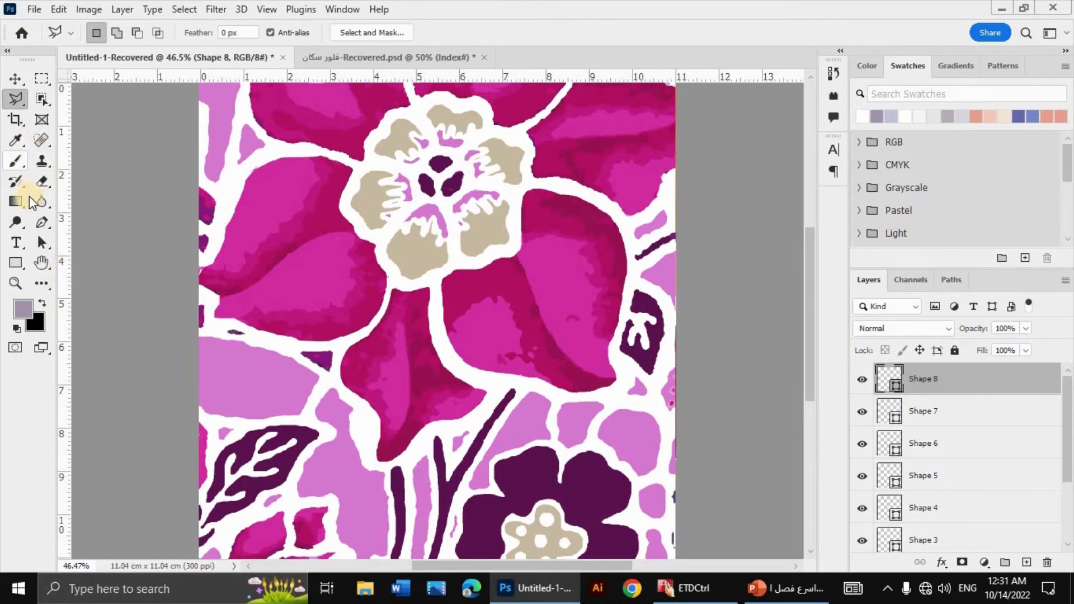
pyautogui.click(18, 160)
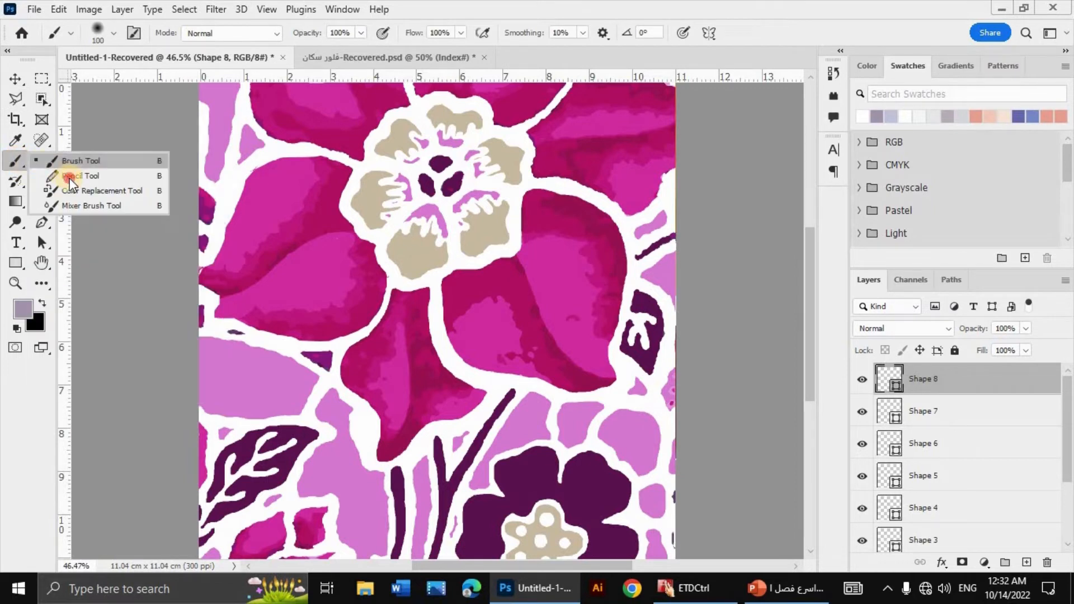
pyautogui.click(78, 176)
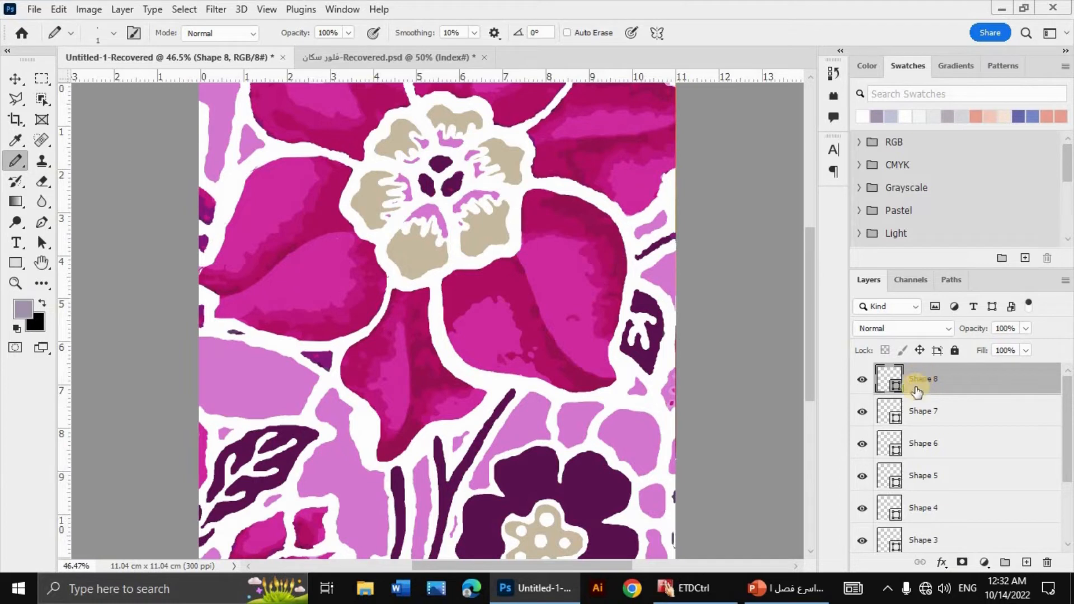
pyautogui.scroll(-3, 923, 425)
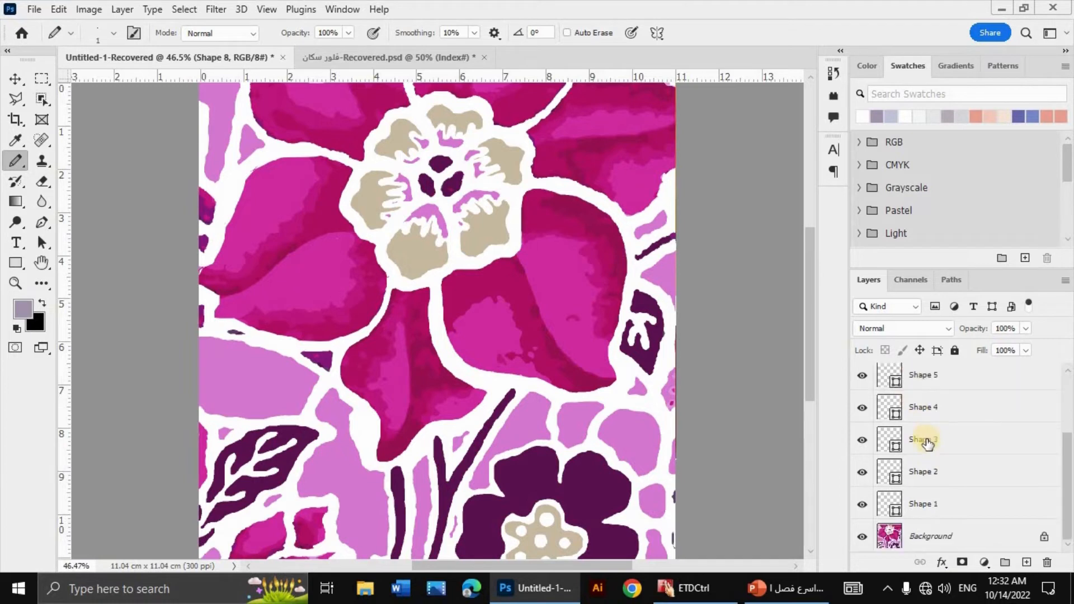
pyautogui.click(966, 533)
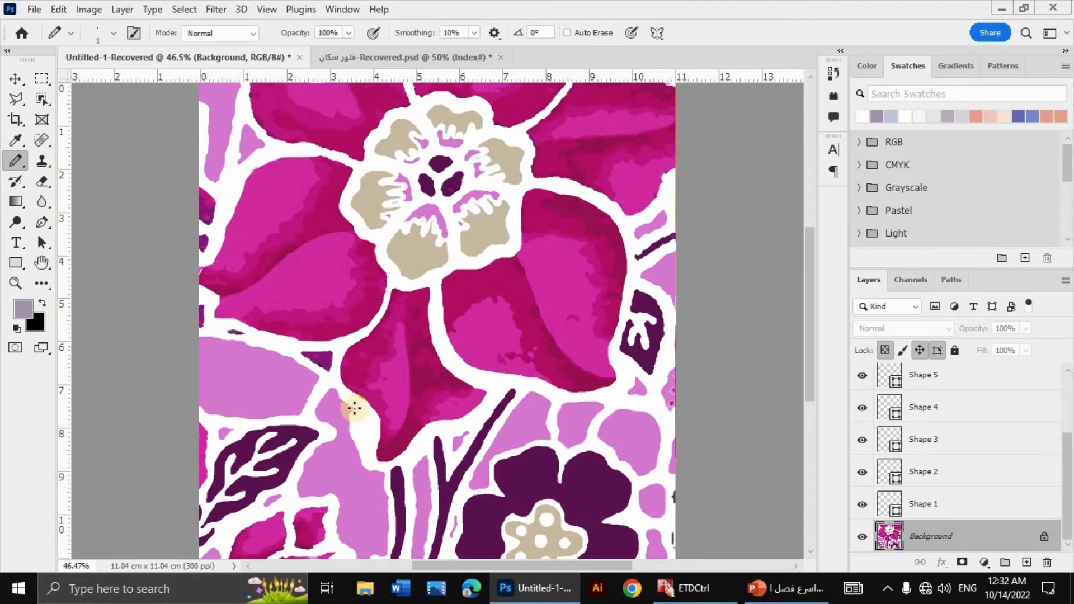
pyautogui.moveTo(354, 408)
pyautogui.mouseDown()
pyautogui.moveTo(350, 450)
pyautogui.moveTo(349, 407)
pyautogui.moveTo(357, 458)
pyautogui.moveTo(352, 414)
pyautogui.mouseUp()
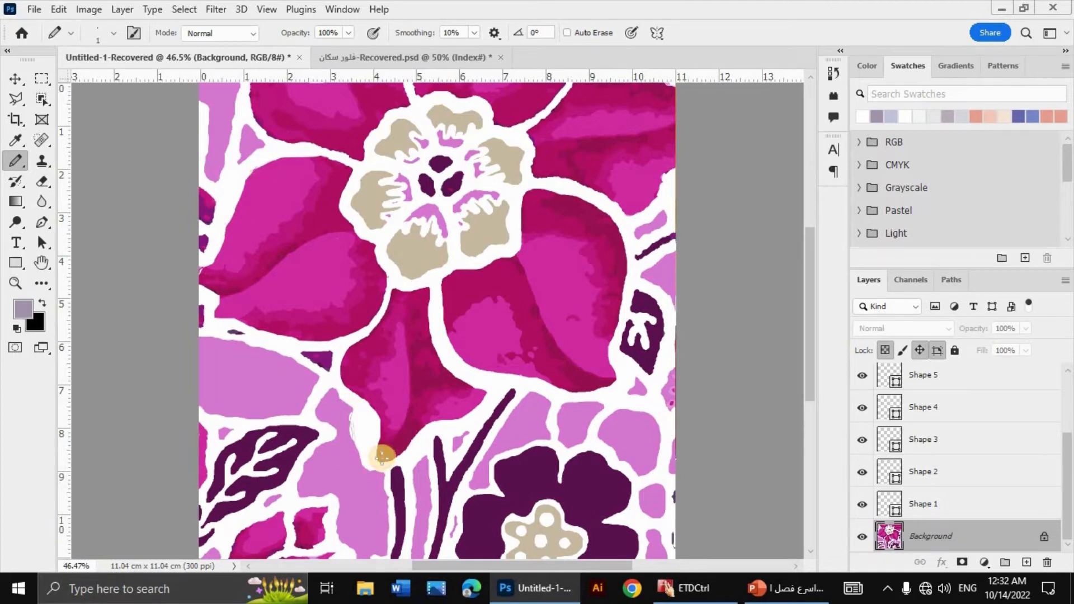
pyautogui.scroll(2, 386, 464)
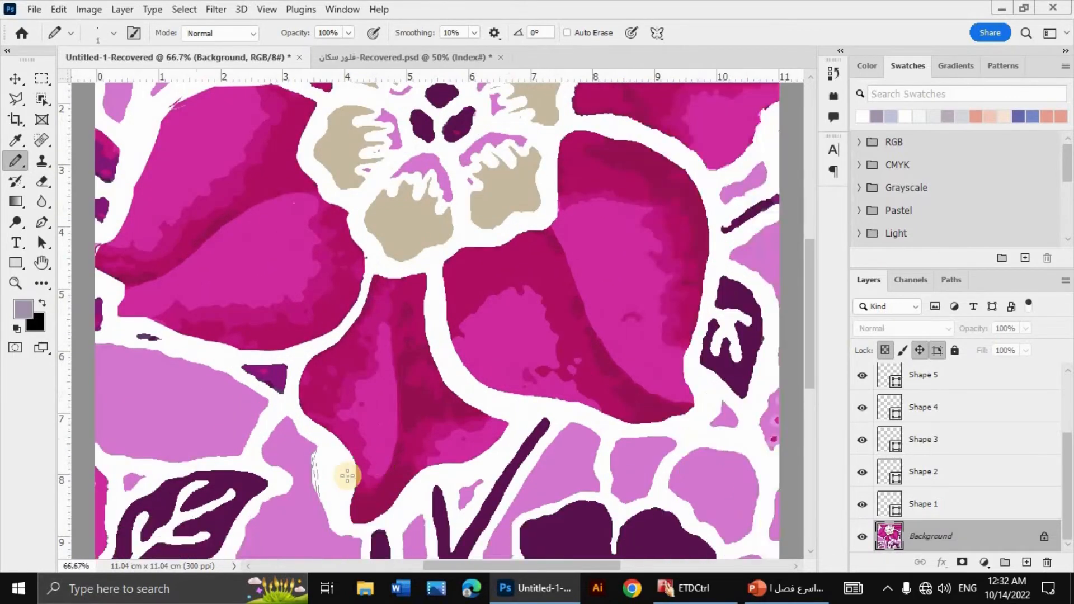
pyautogui.scroll(4, 462, 369)
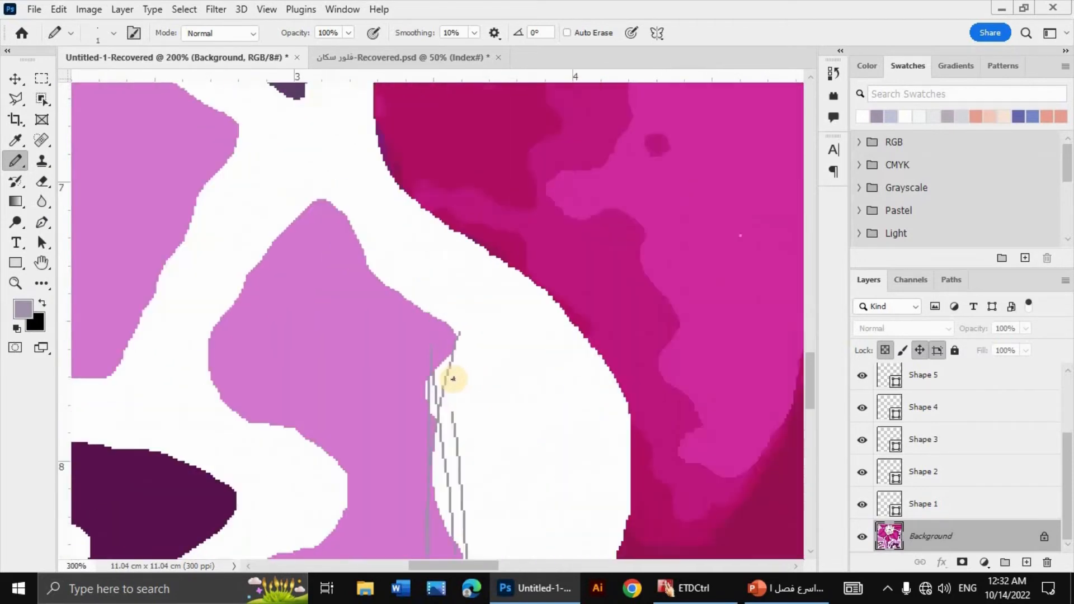
pyautogui.hotkey('ctrl', 'z')
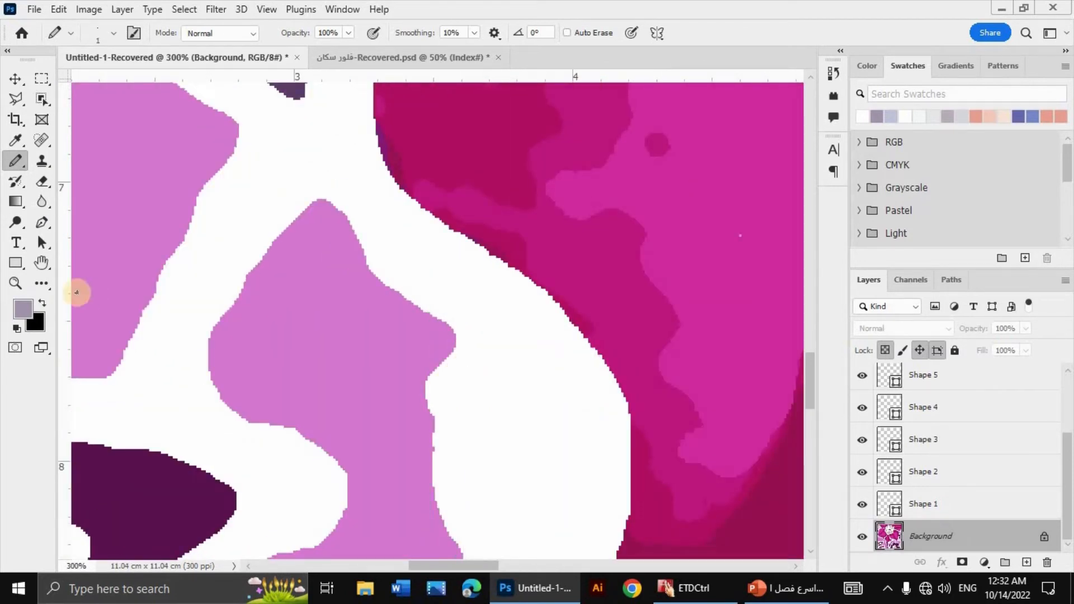
# Step: Set the foreground colour to the white sampled from the outline and return to the Pencil Tool
pyautogui.click(23, 308)
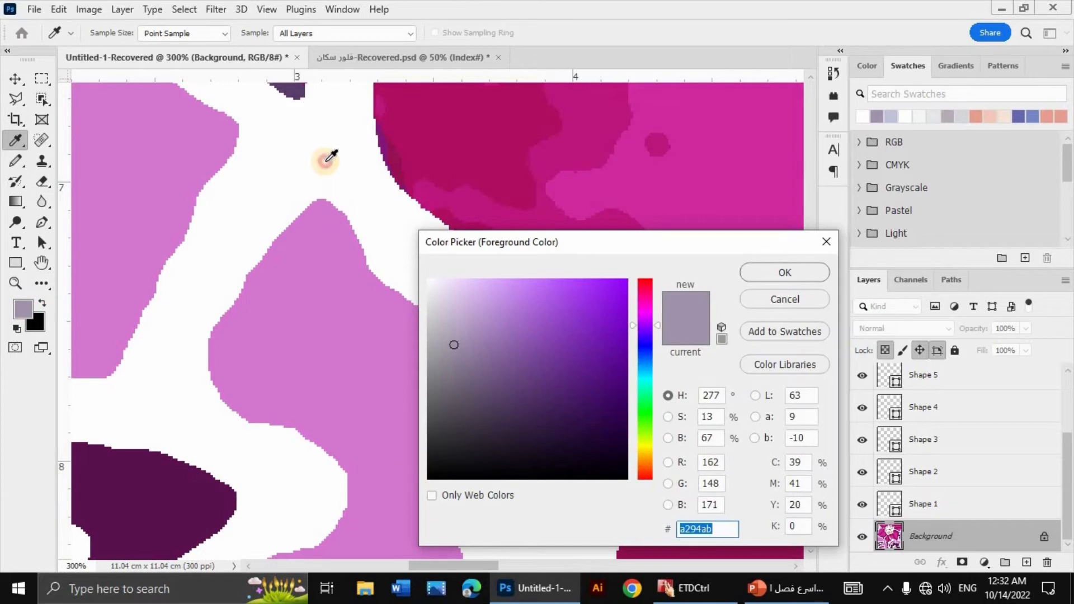
pyautogui.click(326, 163)
pyautogui.click(748, 273)
pyautogui.press('b')
pyautogui.click(496, 464)
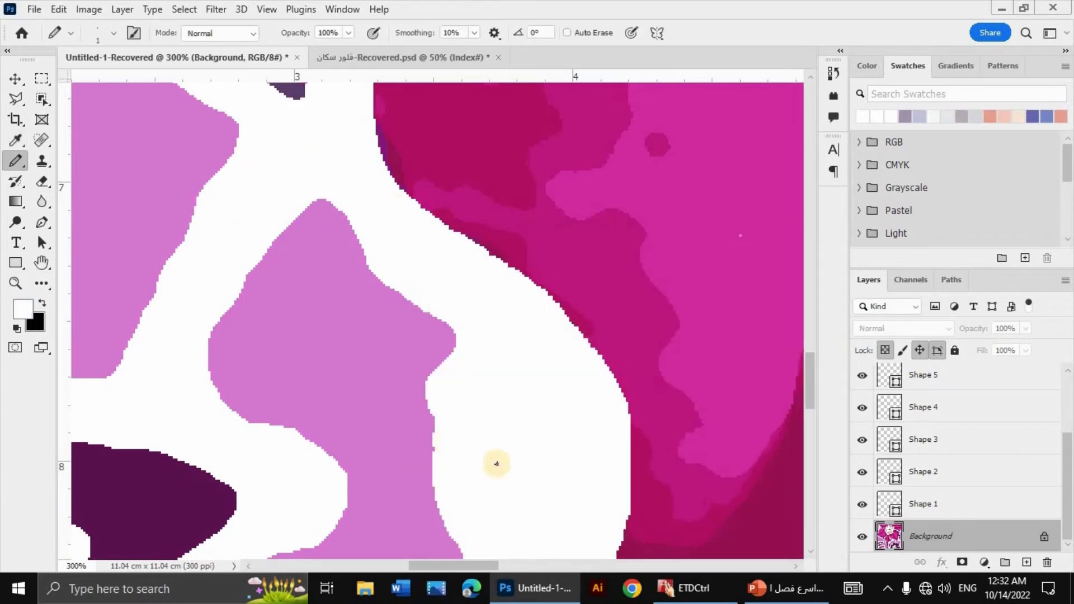
# Step: Enlarge the pencil tip to 7 px and smooth the jagged edges of the two light purple shapes with white
pyautogui.press(']')
pyautogui.press(']')
pyautogui.press(']')
pyautogui.press(']')
pyautogui.press(']')
pyautogui.press(']')
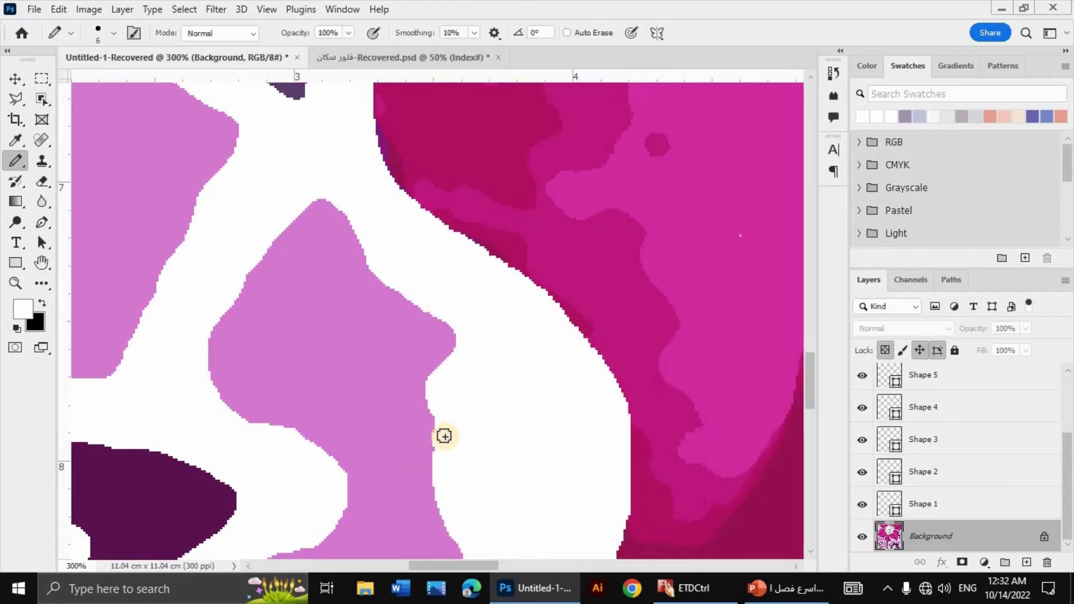
pyautogui.moveTo(445, 456)
pyautogui.mouseDown()
pyautogui.moveTo(432, 390)
pyautogui.moveTo(447, 372)
pyautogui.mouseUp()
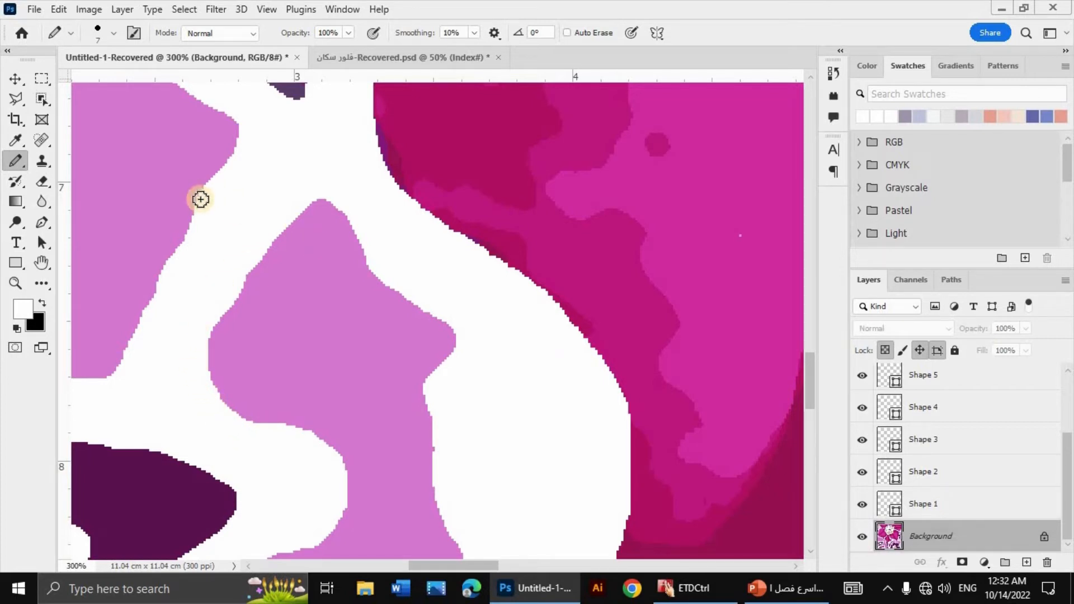
pyautogui.moveTo(205, 194)
pyautogui.mouseDown()
pyautogui.moveTo(157, 268)
pyautogui.moveTo(136, 343)
pyautogui.moveTo(200, 221)
pyautogui.moveTo(186, 280)
pyautogui.mouseUp()
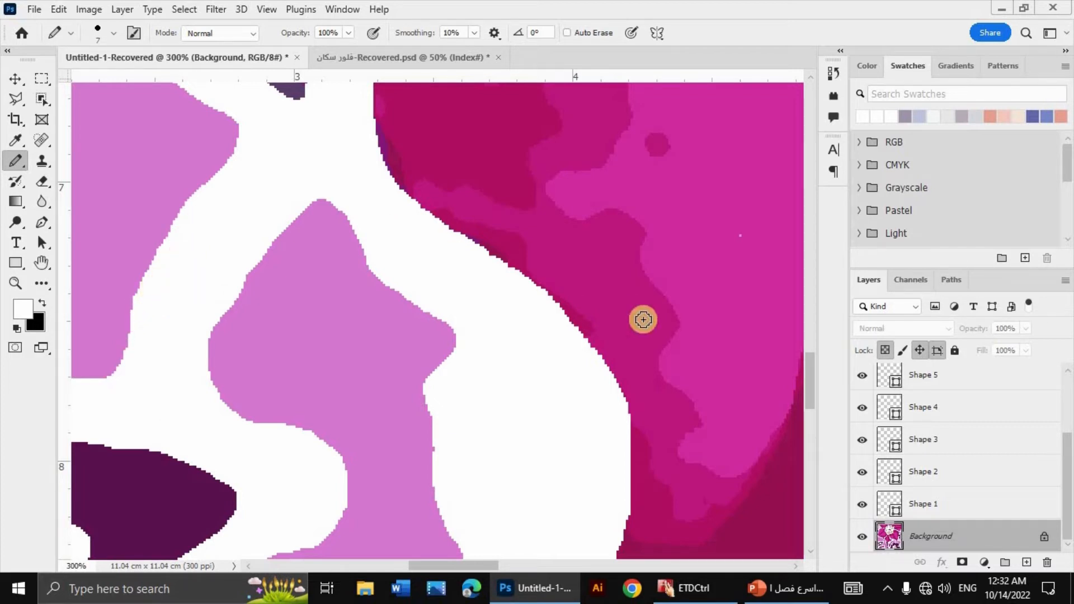
# Step: Sample the bright magenta and paint over the light speck and dark spots inside the lower petal's bright areas
pyautogui.moveTo(786, 201); pyautogui.dragTo(461, 304)
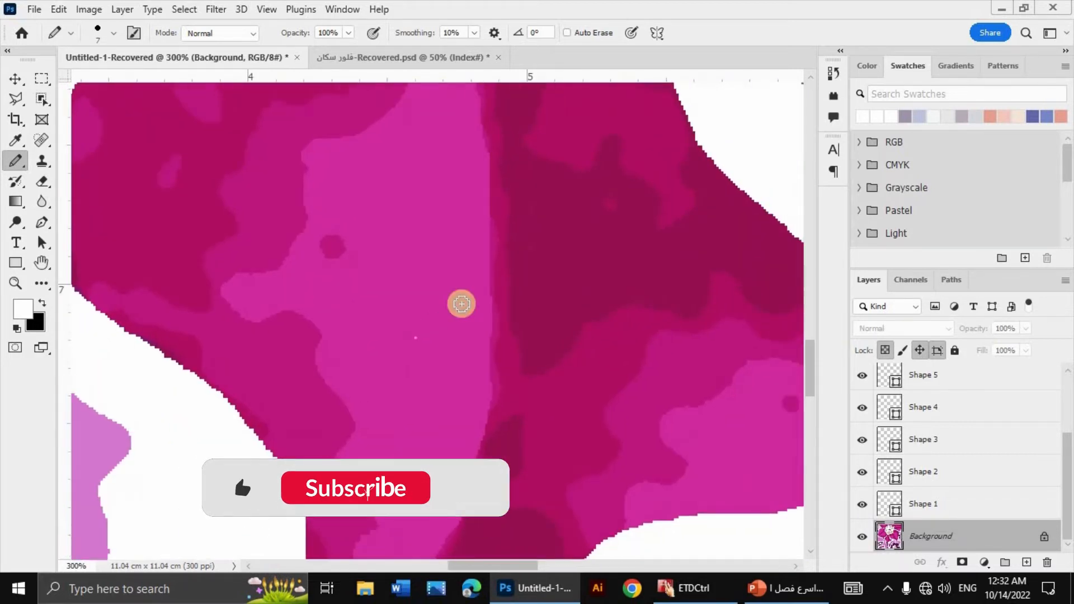
pyautogui.keyDown('alt'); pyautogui.click(432, 296); pyautogui.keyUp('alt')
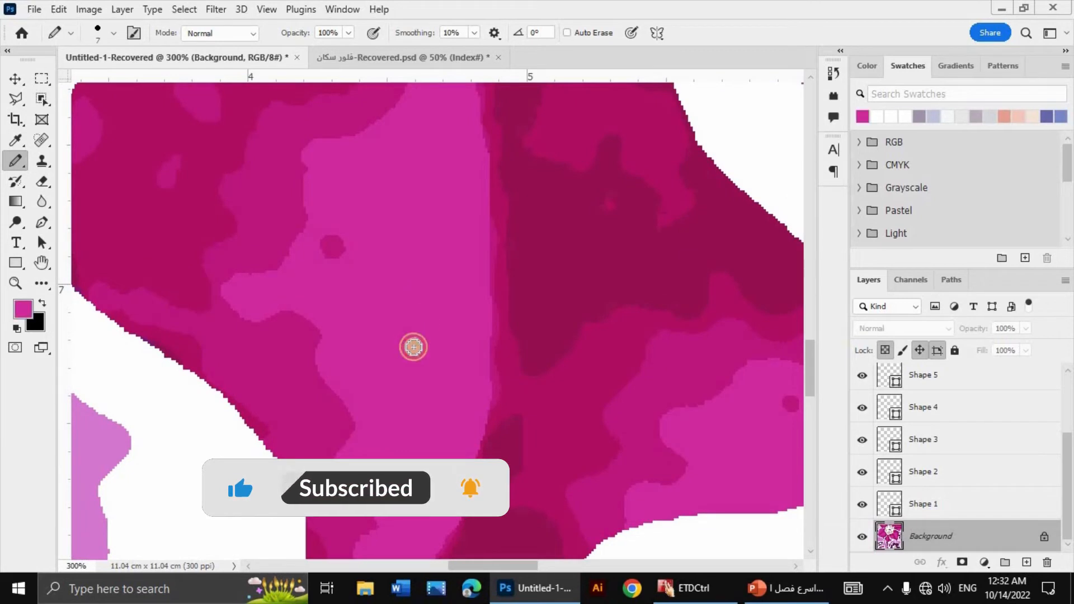
pyautogui.moveTo(579, 378); pyautogui.dragTo(334, 302)
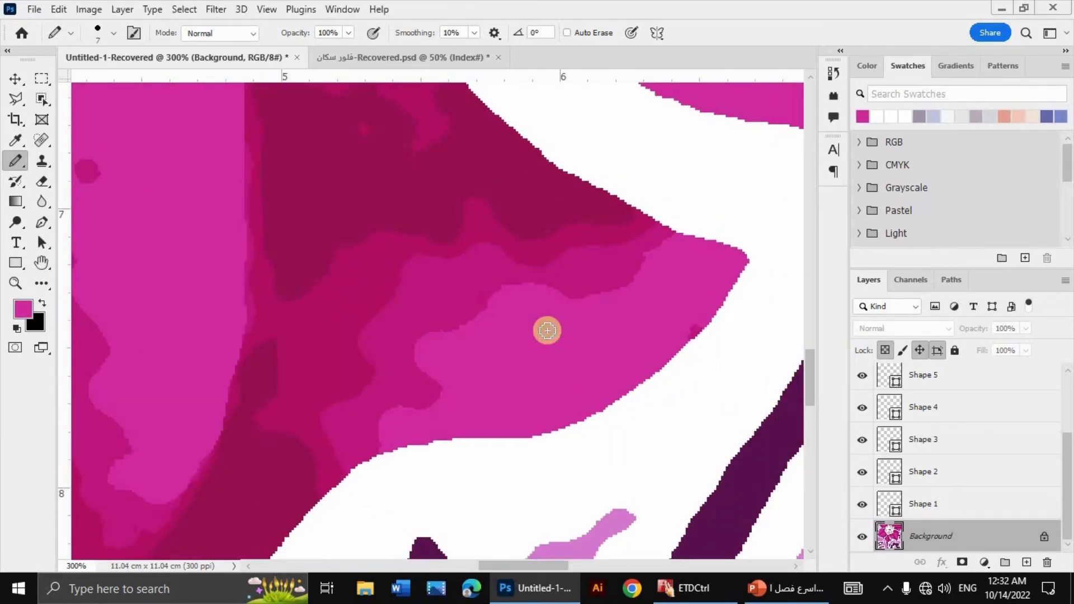
pyautogui.click(545, 329)
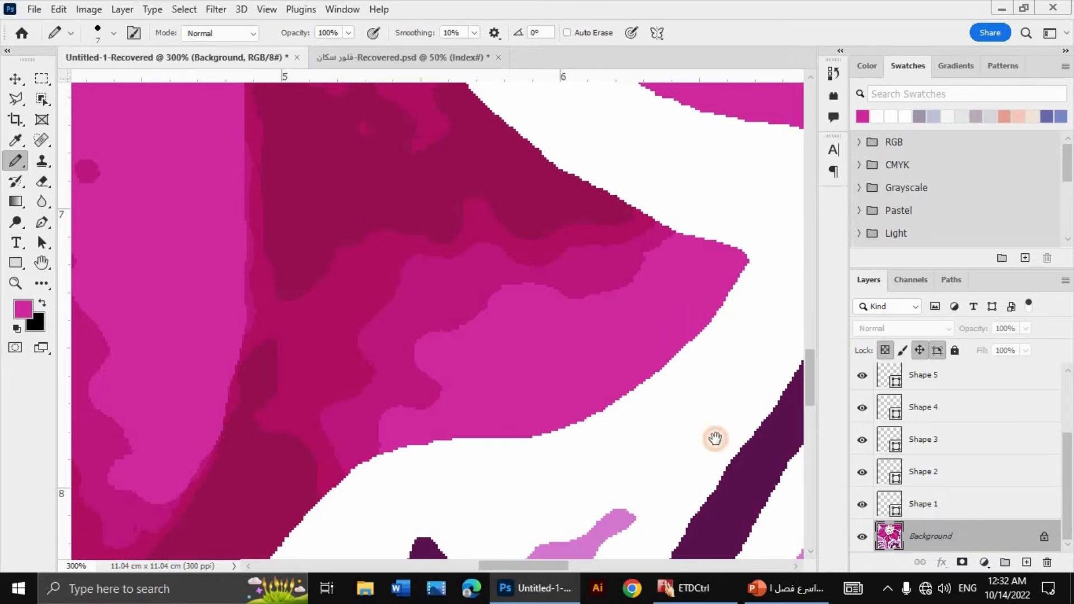
pyautogui.moveTo(322, 272); pyautogui.dragTo(507, 355)
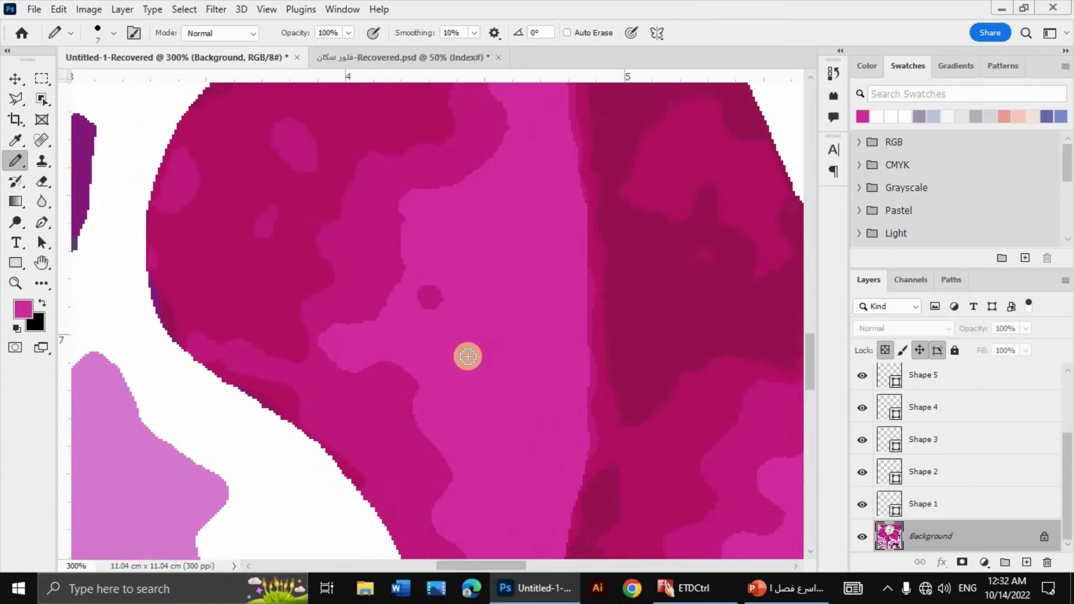
pyautogui.moveTo(435, 304); pyautogui.dragTo(423, 294)
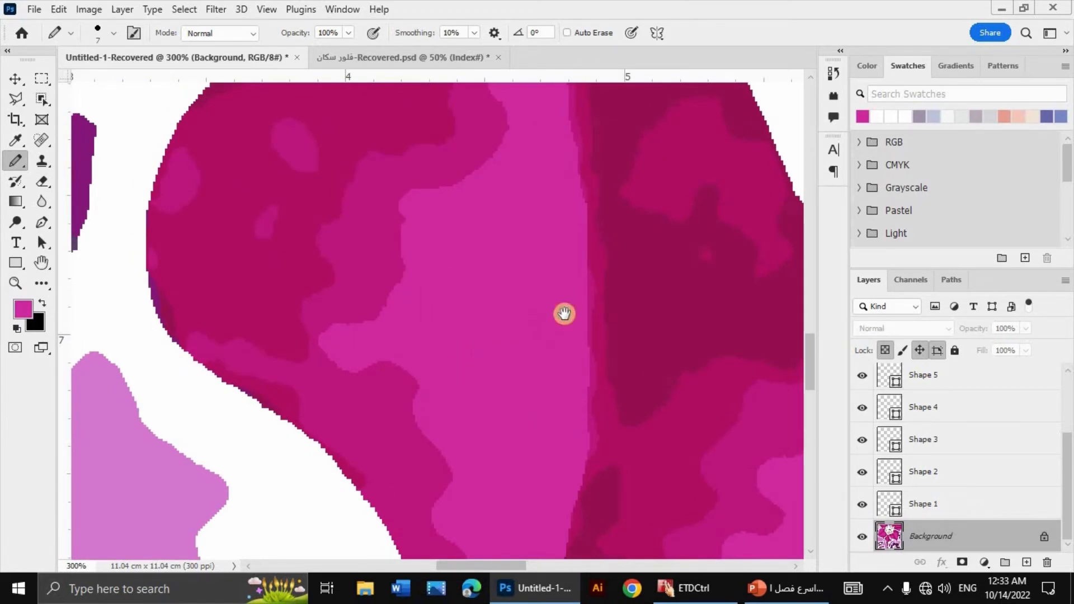
# Step: Sample the outline white and smooth the lower petal's edge beside the light purple shape and the small purple triangle's slanted edge
pyautogui.moveTo(566, 311); pyautogui.dragTo(612, 289)
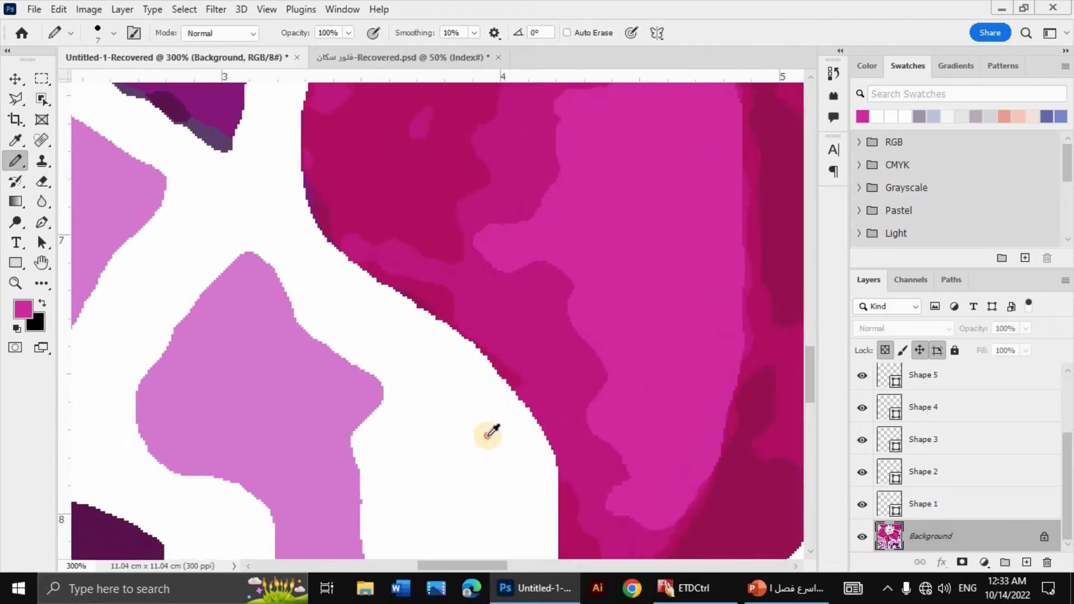
pyautogui.keyDown('alt'); pyautogui.click(489, 435); pyautogui.keyUp('alt')
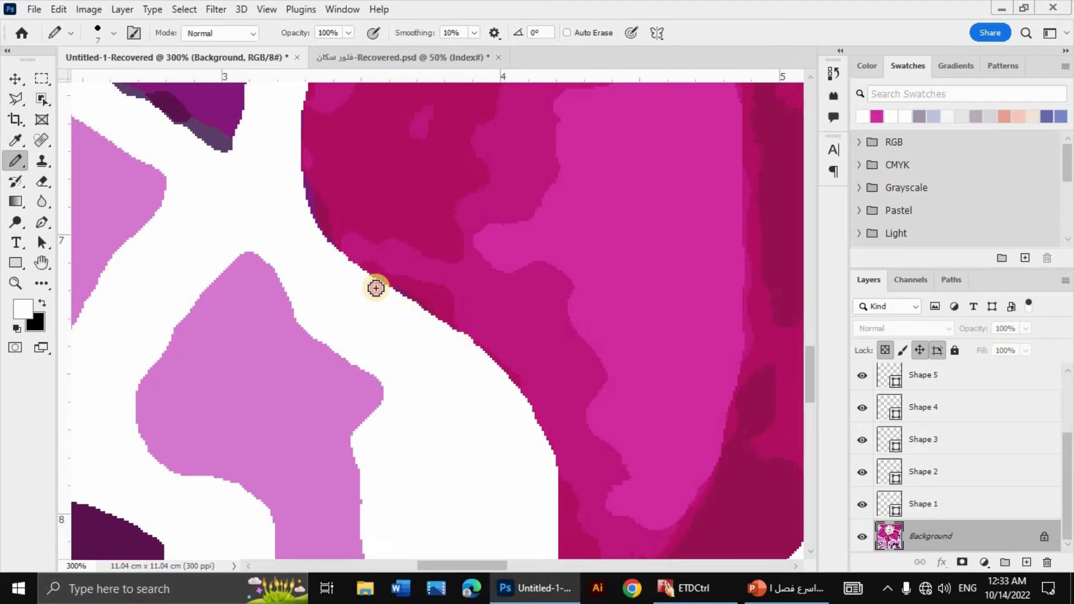
pyautogui.moveTo(387, 290); pyautogui.dragTo(311, 239)
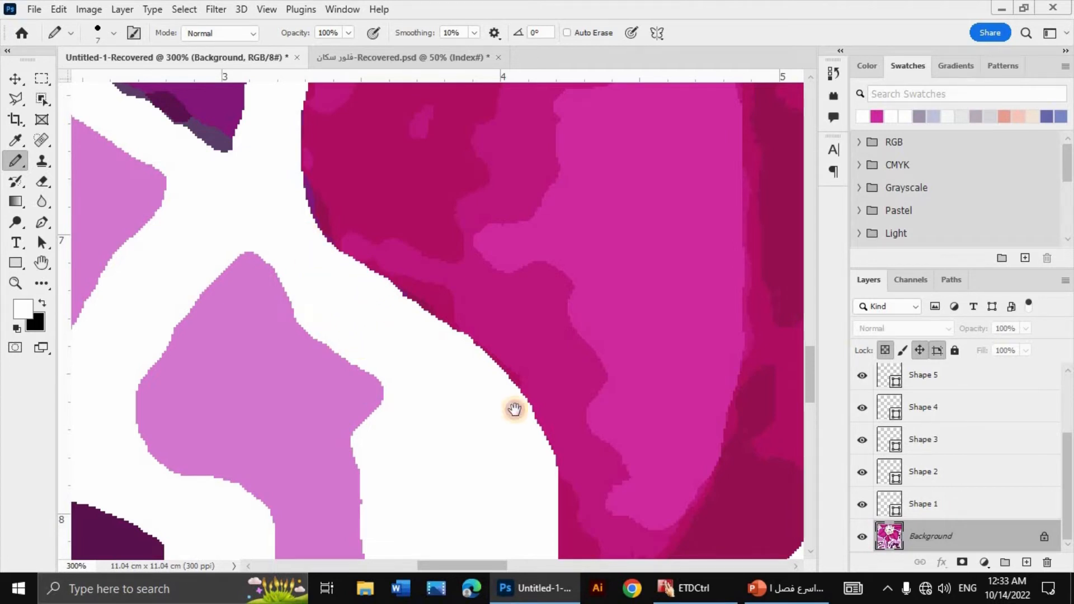
pyautogui.moveTo(514, 409); pyautogui.dragTo(643, 474)
pyautogui.moveTo(418, 332); pyautogui.dragTo(479, 413)
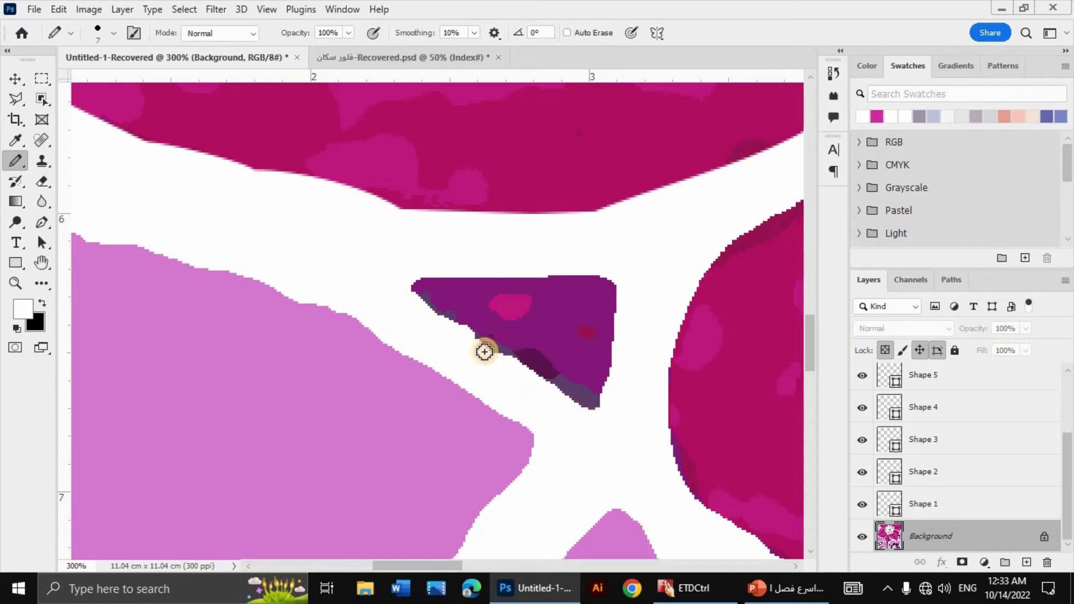
pyautogui.click(372, 54)
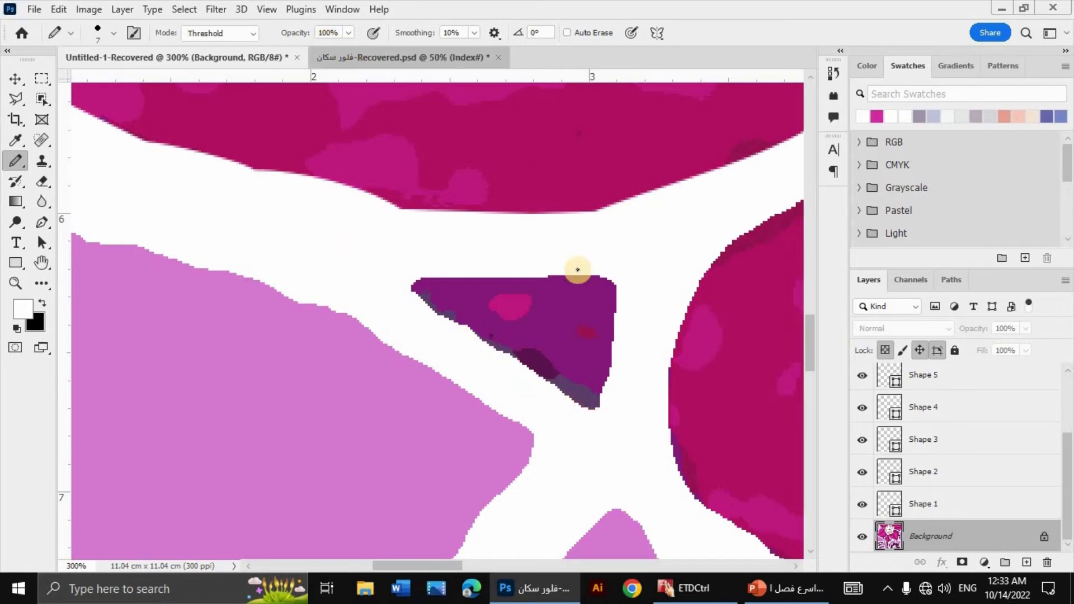
pyautogui.click(207, 57)
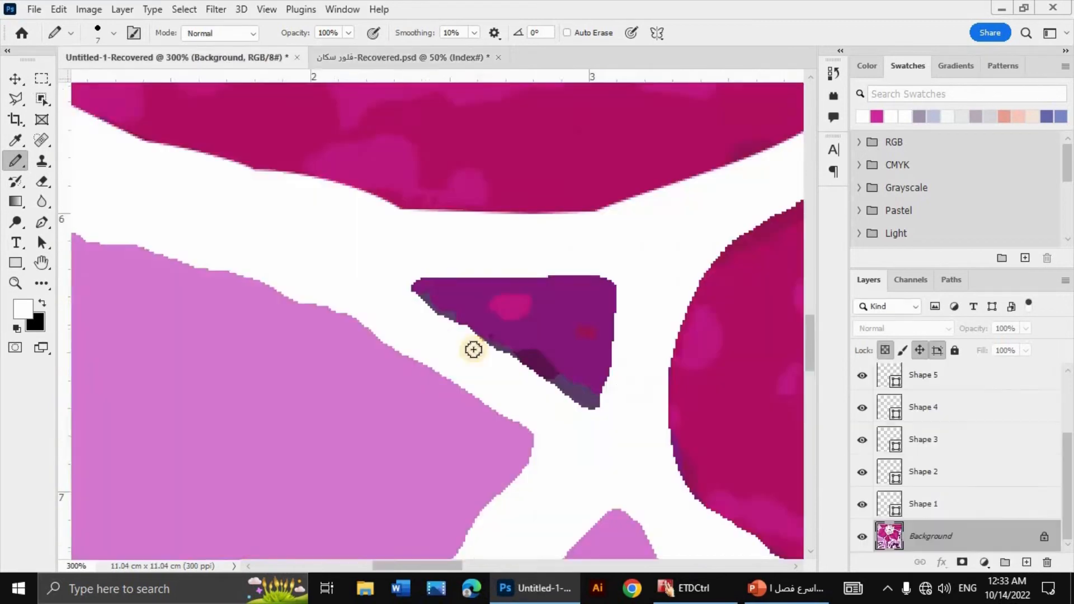
# Step: Sample the purple from the small shape on the canvas's left edge and paint over its uneven rim and the nearby grey-purple blob
pyautogui.hscroll(-5, 472, 348)
pyautogui.keyDown('alt'); pyautogui.click(482, 244); pyautogui.keyUp('alt')
pyautogui.moveTo(484, 251)
pyautogui.mouseDown()
pyautogui.moveTo(485, 275)
pyautogui.moveTo(492, 253)
pyautogui.moveTo(488, 288)
pyautogui.moveTo(479, 298)
pyautogui.moveTo(478, 261)
pyautogui.moveTo(470, 312)
pyautogui.mouseUp()
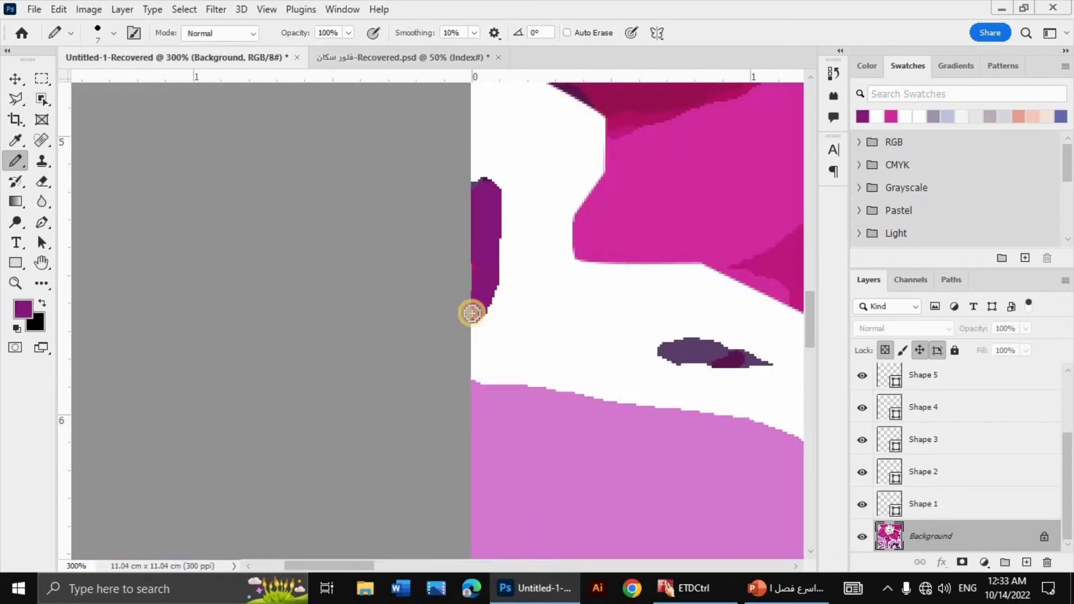
pyautogui.scroll(2, 518, 378)
pyautogui.hscroll(5, 504, 369)
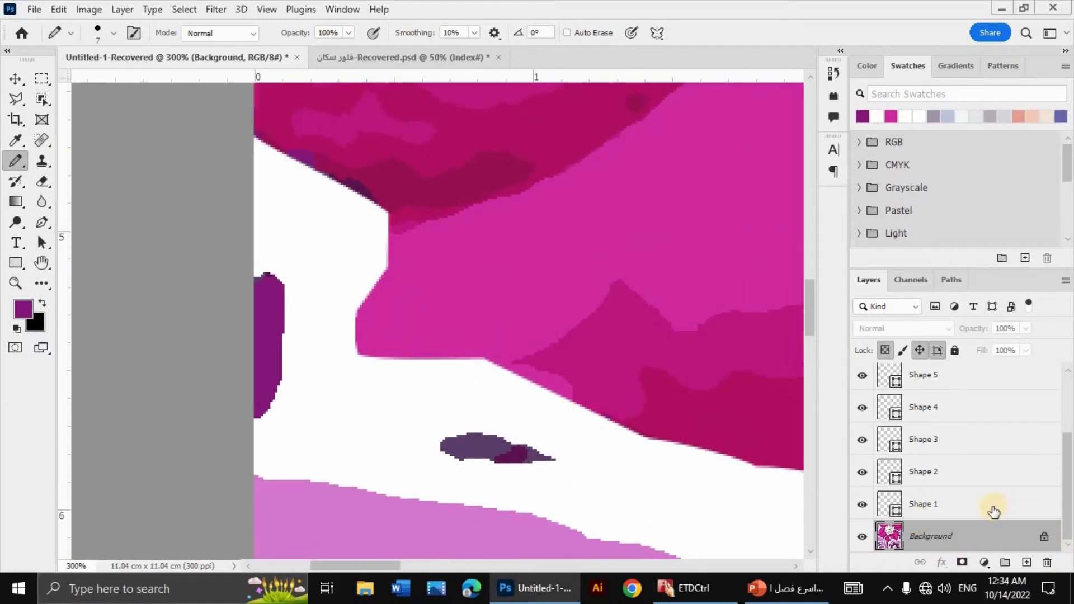
pyautogui.scroll(-2, 606, 360)
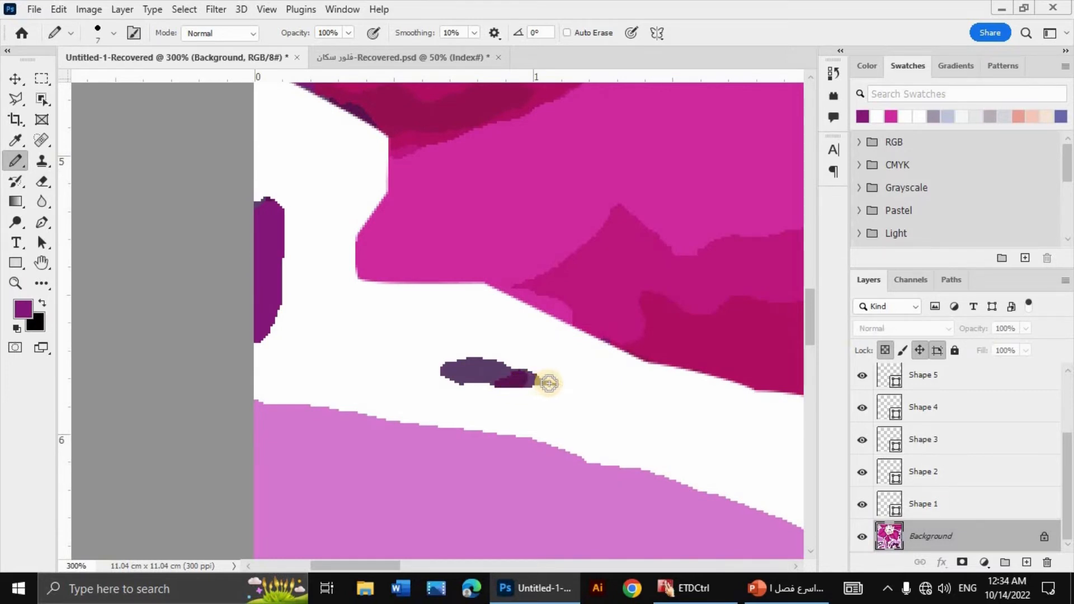
pyautogui.moveTo(525, 381)
pyautogui.mouseDown()
pyautogui.moveTo(472, 363)
pyautogui.moveTo(448, 377)
pyautogui.moveTo(554, 394)
pyautogui.moveTo(456, 370)
pyautogui.moveTo(490, 358)
pyautogui.moveTo(509, 371)
pyautogui.mouseUp()
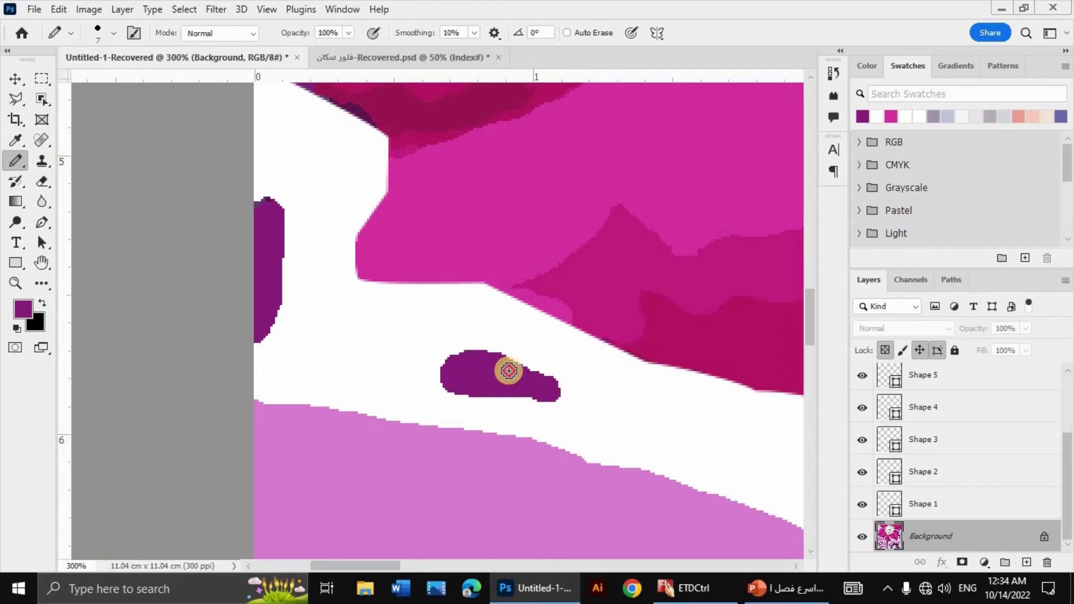
# Step: Sample the light purple and smooth the jagged upper edge of the large light purple shape
pyautogui.moveTo(687, 436); pyautogui.dragTo(650, 320)
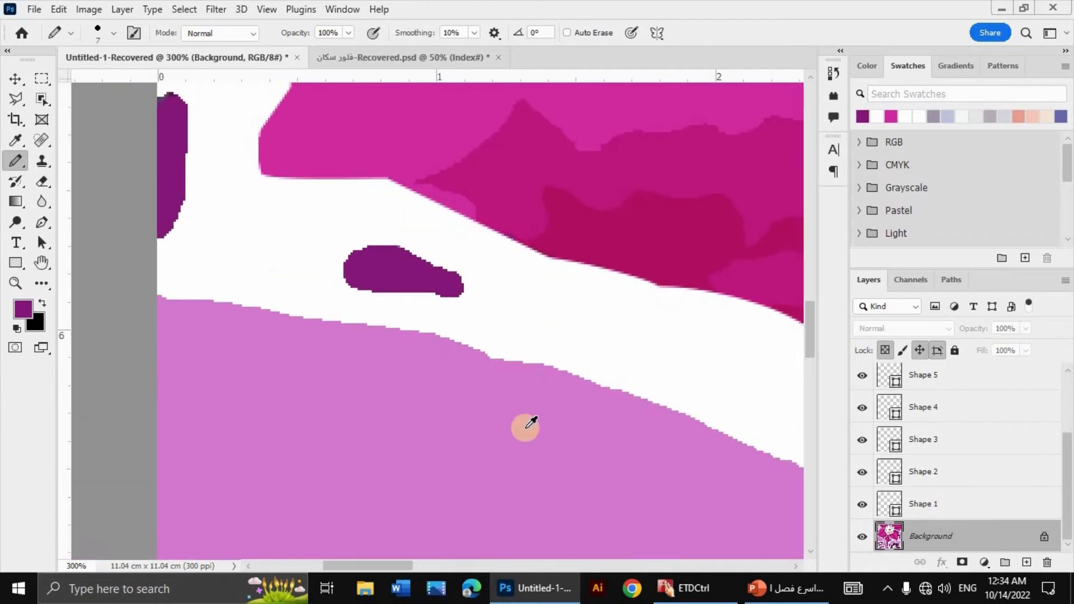
pyautogui.keyDown('alt'); pyautogui.click(525, 427); pyautogui.keyUp('alt')
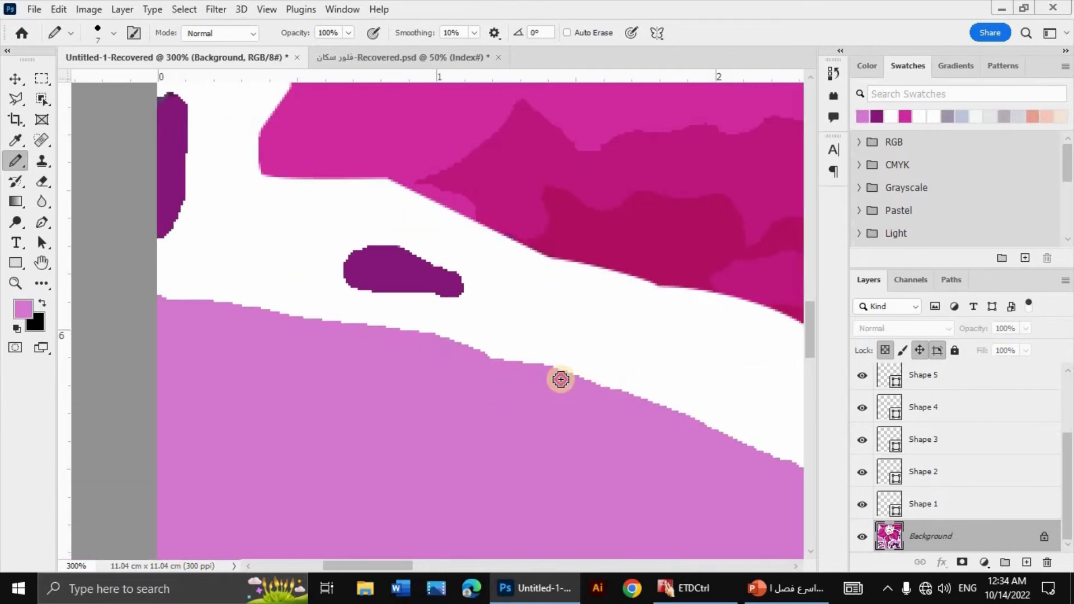
pyautogui.moveTo(560, 379)
pyautogui.mouseDown()
pyautogui.moveTo(518, 360)
pyautogui.moveTo(157, 292)
pyautogui.mouseUp()
# Step: Fill out the notched lower edge of the small light purple shape above the dark leaf with the same light purple
pyautogui.moveTo(647, 480)
pyautogui.mouseDown()
pyautogui.moveTo(480, 382)
pyautogui.moveTo(261, 177)
pyautogui.mouseUp()
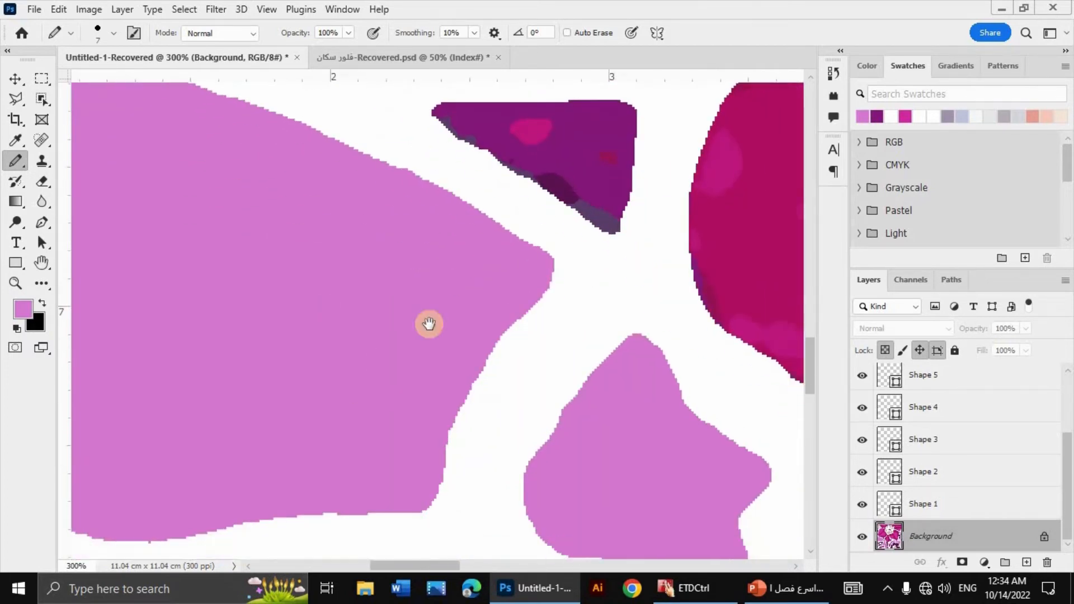
pyautogui.moveTo(429, 324); pyautogui.dragTo(838, 36)
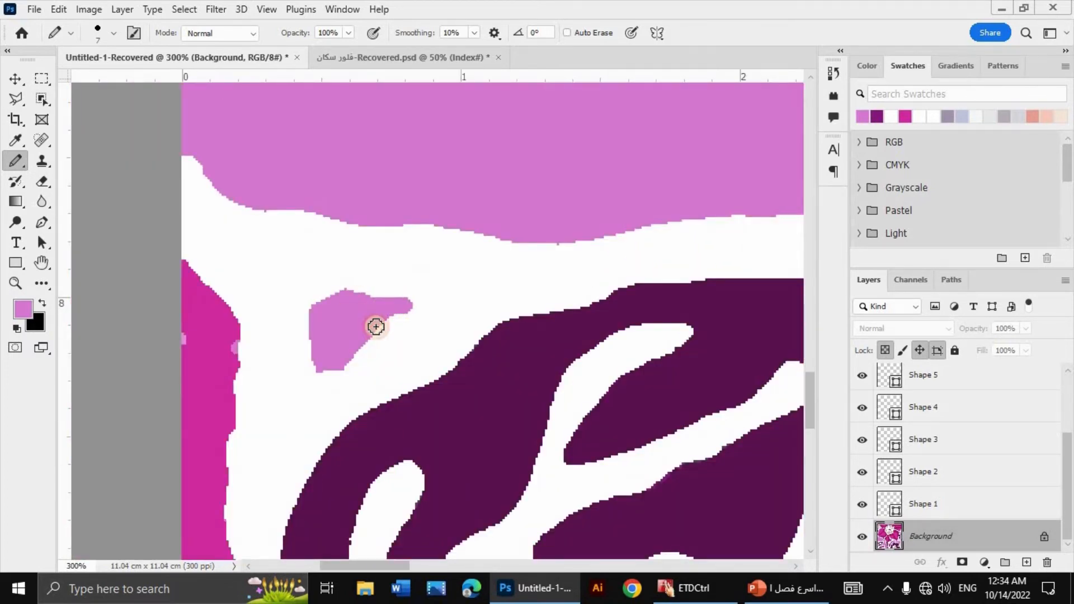
pyautogui.moveTo(376, 327)
pyautogui.mouseDown()
pyautogui.moveTo(401, 308)
pyautogui.moveTo(371, 316)
pyautogui.moveTo(332, 362)
pyautogui.mouseUp()
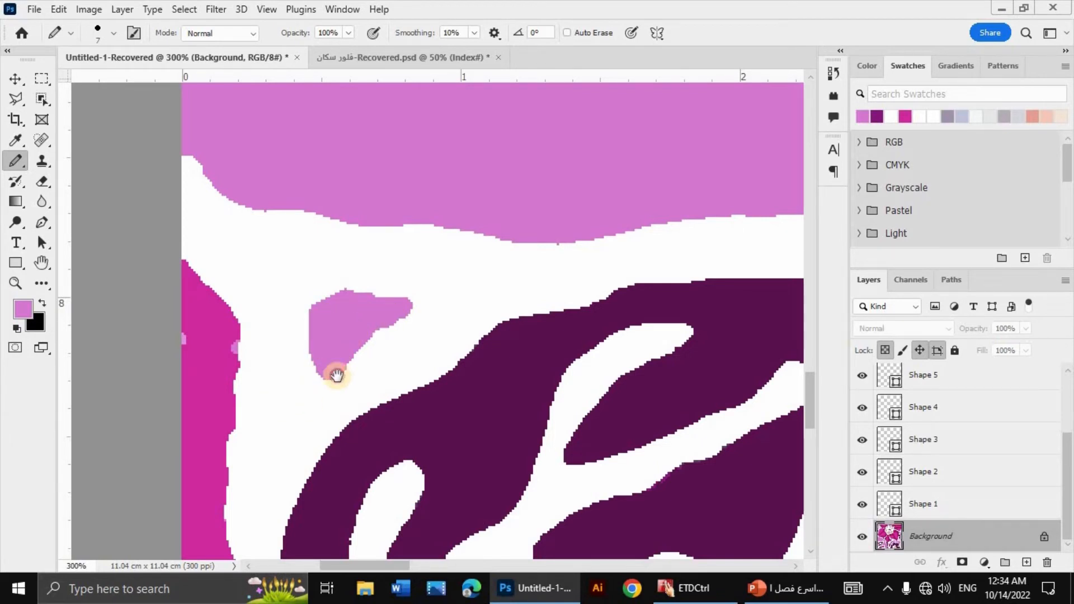
# Step: Sample the bright magenta and paint over the light purple specks on the magenta strip along the canvas's left edge
pyautogui.moveTo(336, 375); pyautogui.dragTo(451, 314)
pyautogui.keyDown('alt'); pyautogui.click(393, 281); pyautogui.keyUp('alt')
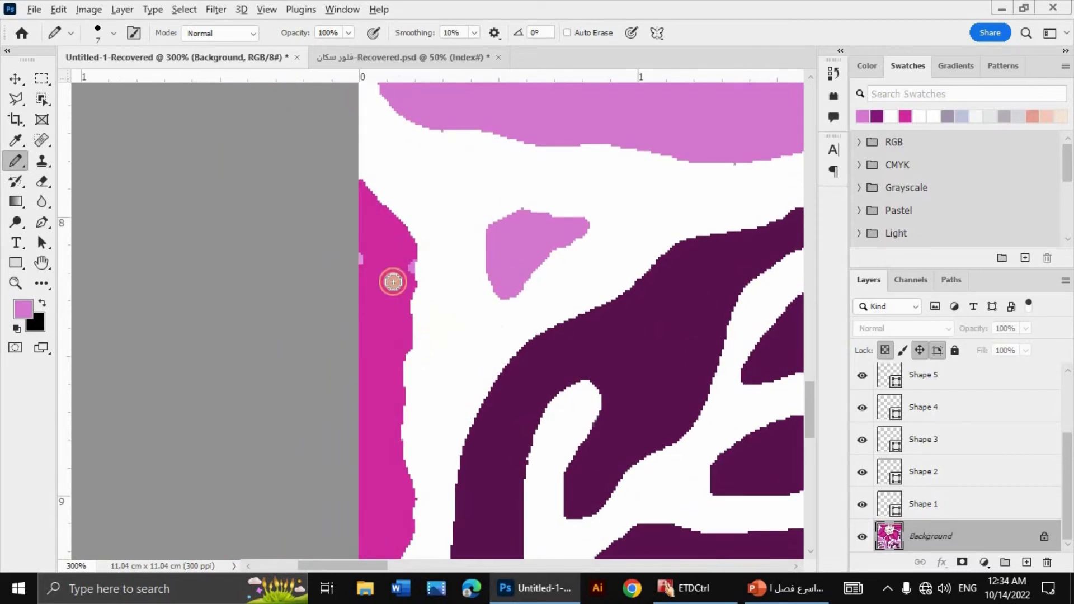
pyautogui.moveTo(409, 247)
pyautogui.mouseDown()
pyautogui.moveTo(395, 437)
pyautogui.moveTo(408, 544)
pyautogui.moveTo(374, 513)
pyautogui.moveTo(392, 517)
pyautogui.moveTo(391, 528)
pyautogui.moveTo(404, 372)
pyautogui.moveTo(417, 395)
pyautogui.moveTo(384, 425)
pyautogui.mouseUp()
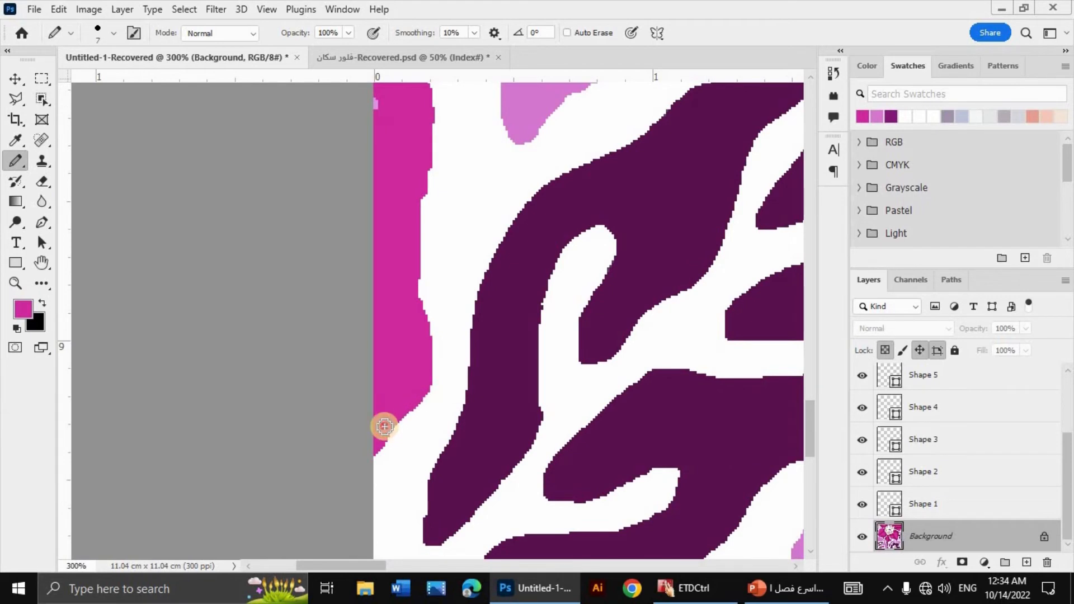
pyautogui.moveTo(381, 237); pyautogui.dragTo(394, 353)
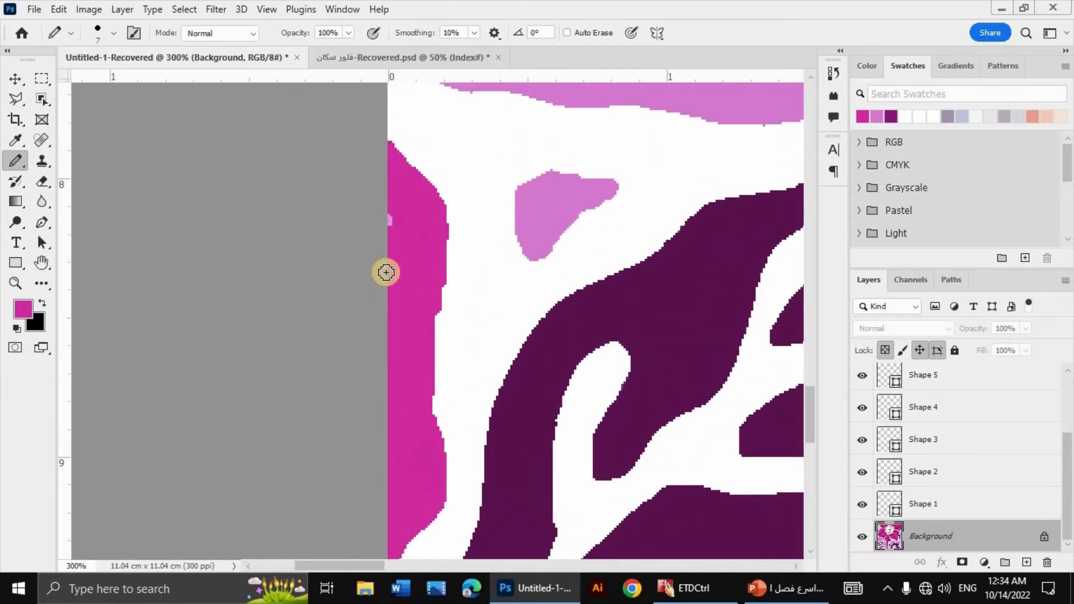
pyautogui.click(388, 223)
pyautogui.moveTo(399, 210); pyautogui.dragTo(404, 193)
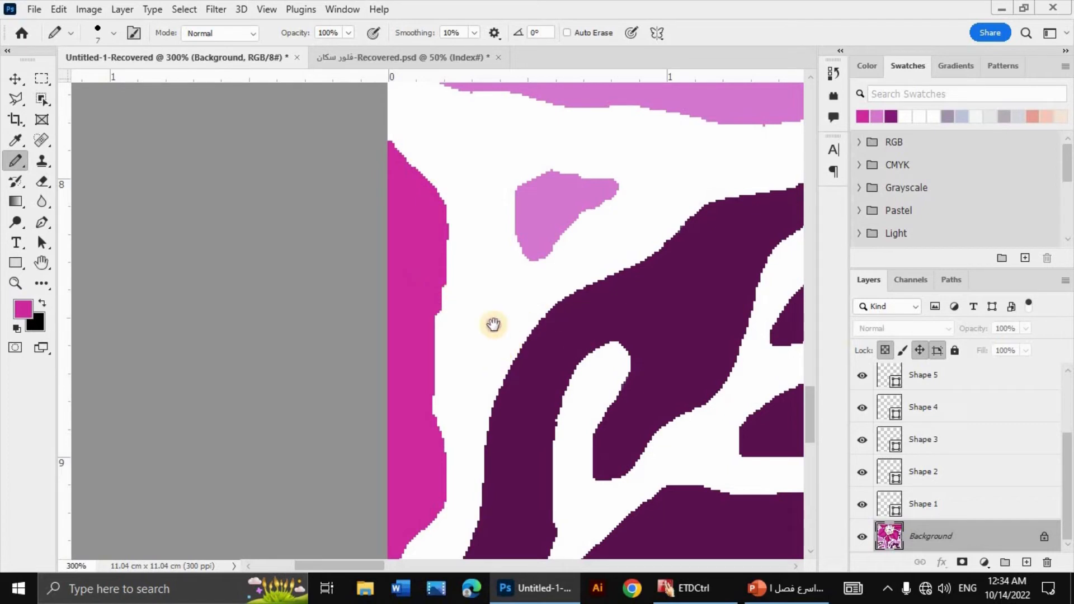
# Step: Sample the dark purple and round off the lower tip and side of the leaf's long left lobe
pyautogui.moveTo(493, 325)
pyautogui.mouseDown()
pyautogui.moveTo(482, 172)
pyautogui.moveTo(502, 209)
pyautogui.mouseUp()
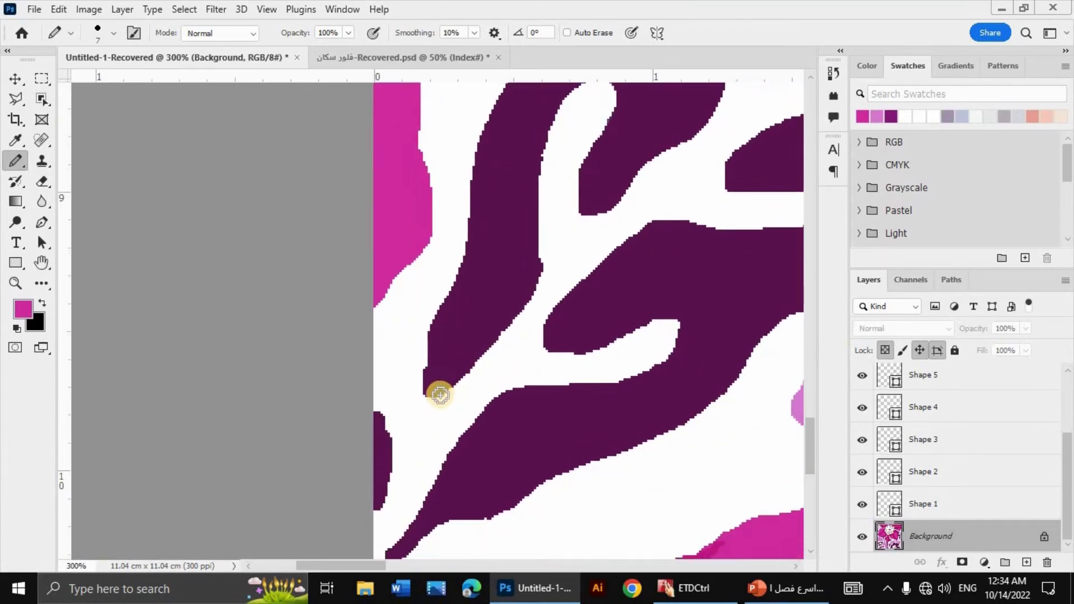
pyautogui.keyDown('alt'); pyautogui.click(446, 369); pyautogui.keyUp('alt')
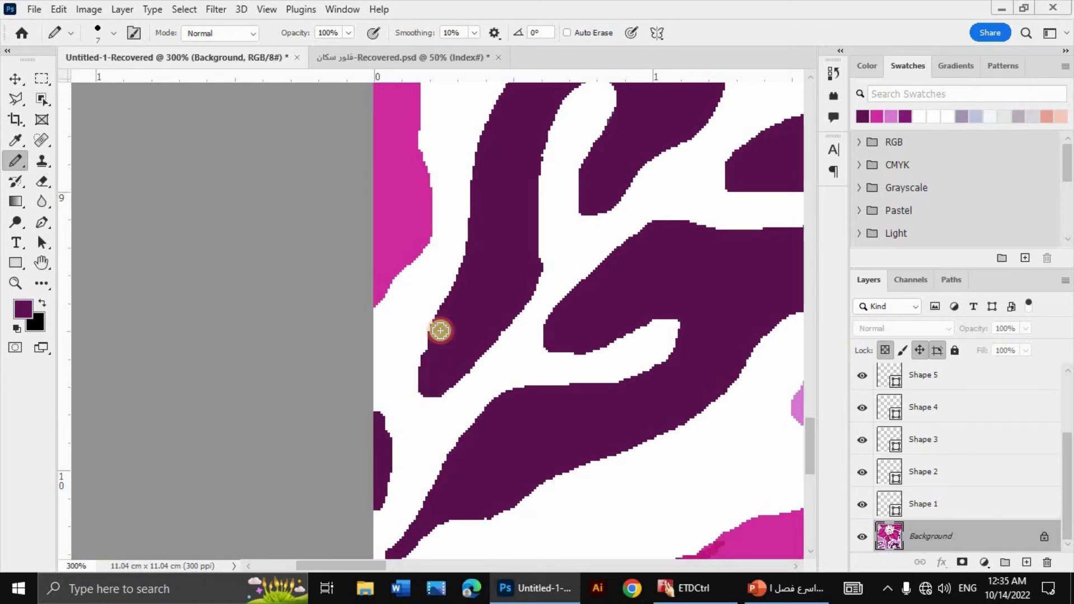
pyautogui.moveTo(440, 331); pyautogui.dragTo(430, 348)
# Step: Sample the outline white and smooth the jagged left and lower right edges of the magenta petal at the canvas's bottom edge
pyautogui.moveTo(554, 444); pyautogui.dragTo(379, 340)
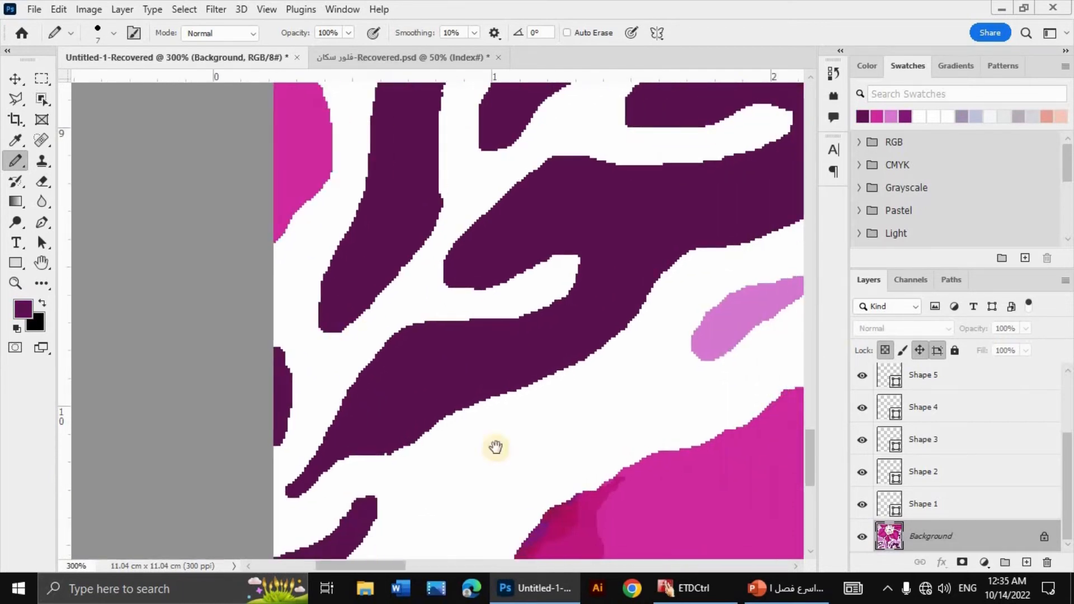
pyautogui.moveTo(496, 447); pyautogui.dragTo(442, 377)
pyautogui.moveTo(576, 455); pyautogui.dragTo(536, 297)
pyautogui.keyDown('alt'); pyautogui.click(413, 261); pyautogui.keyUp('alt')
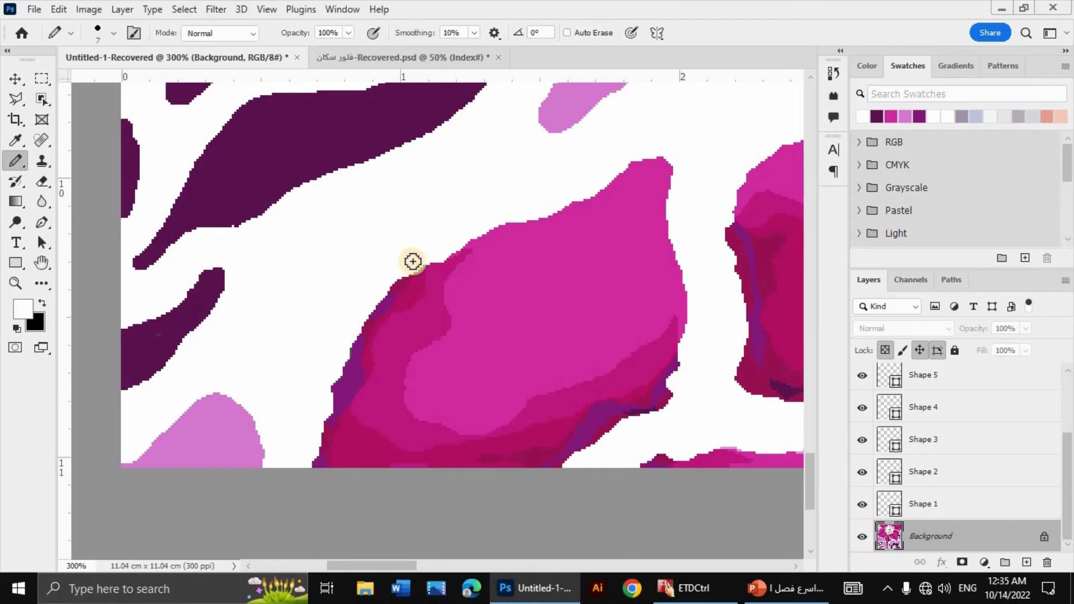
pyautogui.moveTo(435, 254); pyautogui.dragTo(360, 314)
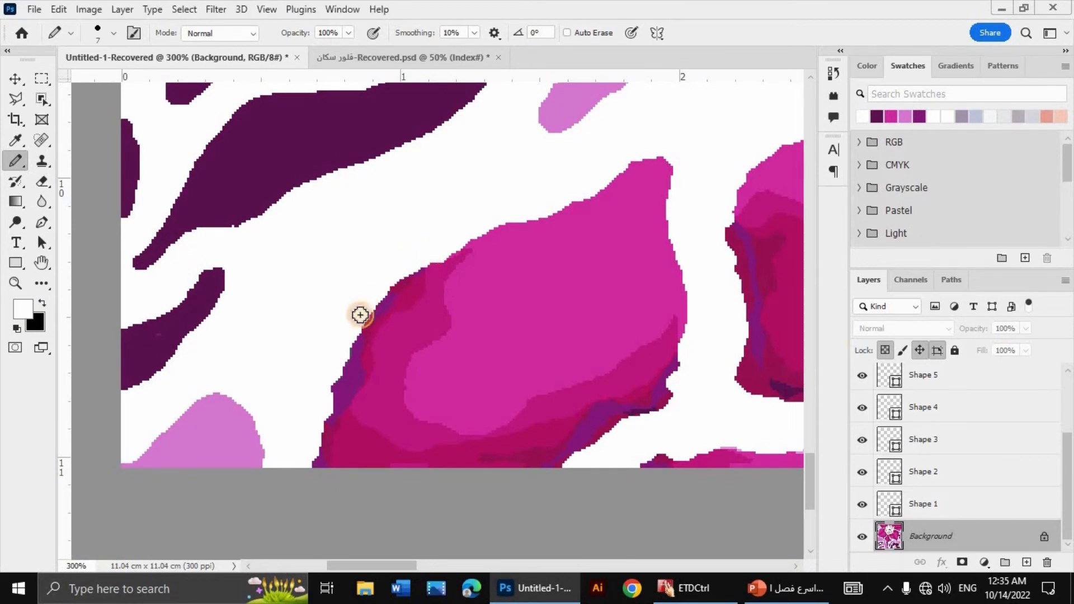
pyautogui.moveTo(314, 407)
pyautogui.mouseDown()
pyautogui.moveTo(336, 367)
pyautogui.moveTo(314, 456)
pyautogui.mouseUp()
pyautogui.moveTo(589, 448)
pyautogui.mouseDown()
pyautogui.moveTo(673, 407)
pyautogui.moveTo(679, 382)
pyautogui.moveTo(648, 424)
pyautogui.moveTo(698, 333)
pyautogui.mouseUp()
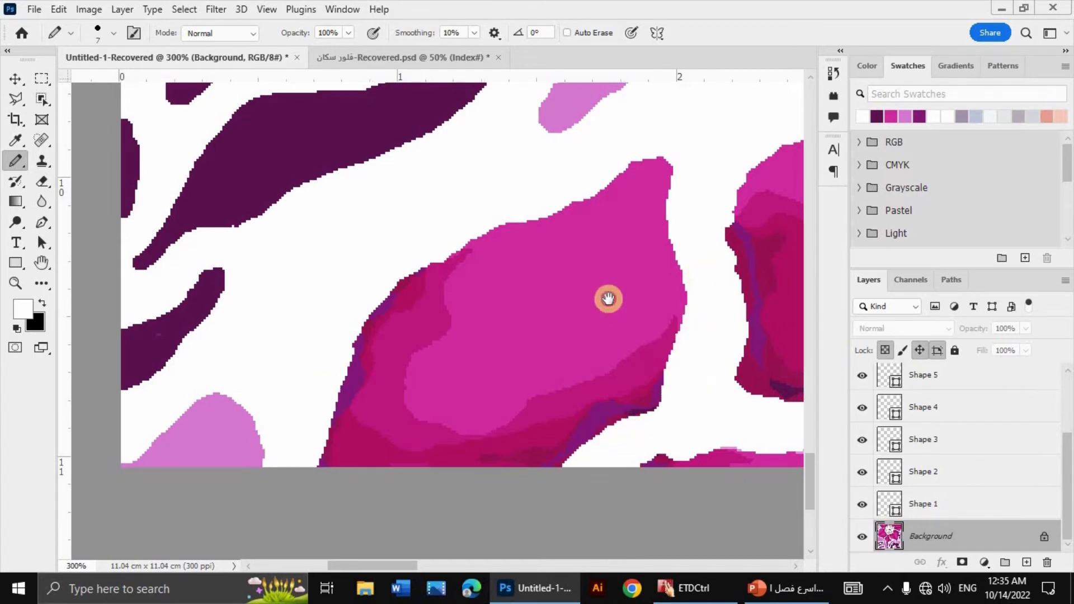
# Step: Smooth the jagged outlines of the adjacent magenta-red shape and the neighbouring light purple area with white
pyautogui.moveTo(606, 300); pyautogui.dragTo(509, 198)
pyautogui.moveTo(695, 343)
pyautogui.mouseDown()
pyautogui.moveTo(612, 341)
pyautogui.moveTo(523, 367)
pyautogui.mouseUp()
pyautogui.moveTo(765, 339); pyautogui.dragTo(528, 348)
pyautogui.moveTo(634, 332)
pyautogui.mouseDown()
pyautogui.moveTo(658, 331)
pyautogui.moveTo(654, 361)
pyautogui.moveTo(597, 350)
pyautogui.moveTo(505, 381)
pyautogui.mouseUp()
pyautogui.moveTo(430, 333)
pyautogui.mouseDown()
pyautogui.moveTo(354, 348)
pyautogui.moveTo(285, 339)
pyautogui.moveTo(287, 155)
pyautogui.moveTo(299, 132)
pyautogui.moveTo(327, 200)
pyautogui.moveTo(314, 162)
pyautogui.moveTo(287, 146)
pyautogui.moveTo(314, 106)
pyautogui.mouseUp()
pyautogui.moveTo(688, 390)
pyautogui.mouseDown()
pyautogui.moveTo(540, 275)
pyautogui.moveTo(412, 118)
pyautogui.moveTo(515, 337)
pyautogui.moveTo(532, 168)
pyautogui.moveTo(515, 153)
pyautogui.mouseUp()
pyautogui.moveTo(478, 187); pyautogui.dragTo(610, 405)
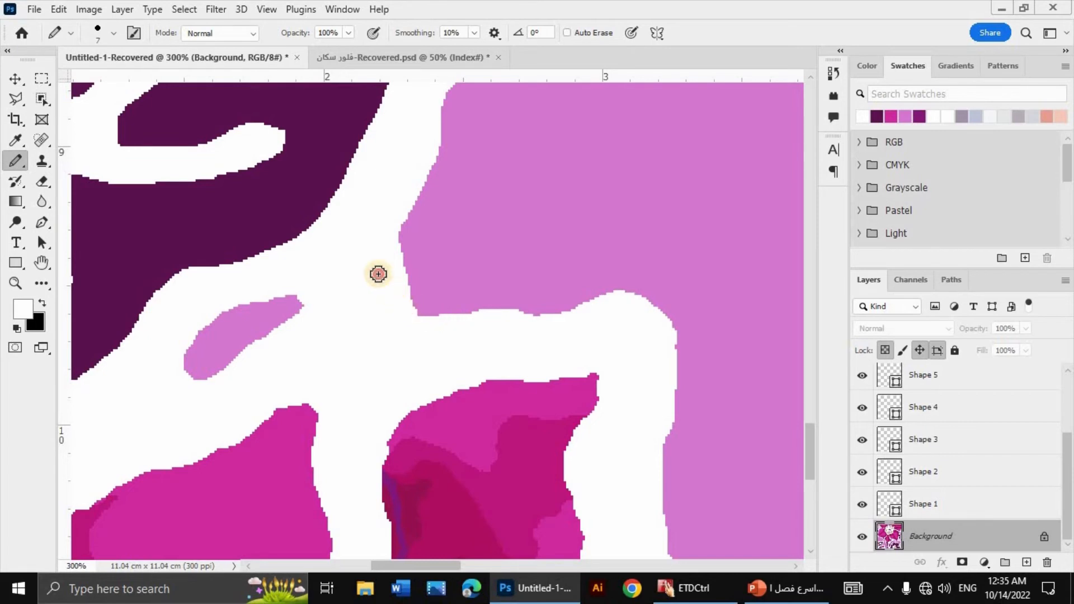
pyautogui.moveTo(378, 275); pyautogui.dragTo(389, 272)
pyautogui.moveTo(563, 353); pyautogui.dragTo(198, 251)
# Step: Flatten the layers and convert the image to Indexed Color with a Local (Selective) palette of 40 colors and 30% Diffusion dither
pyautogui.hotkey('ctrl', '-')
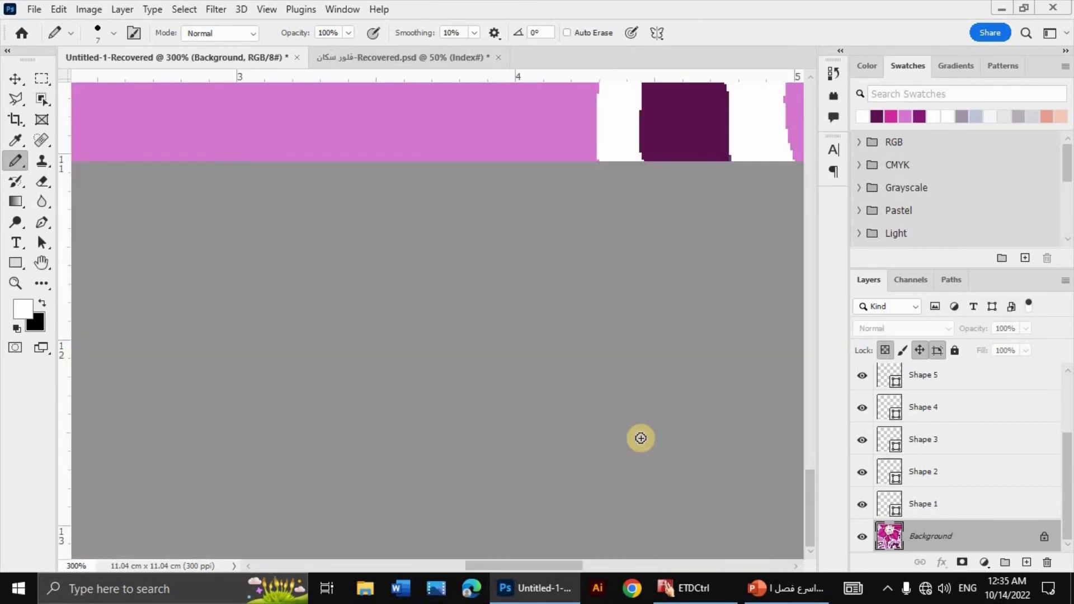
pyautogui.click(88, 9)
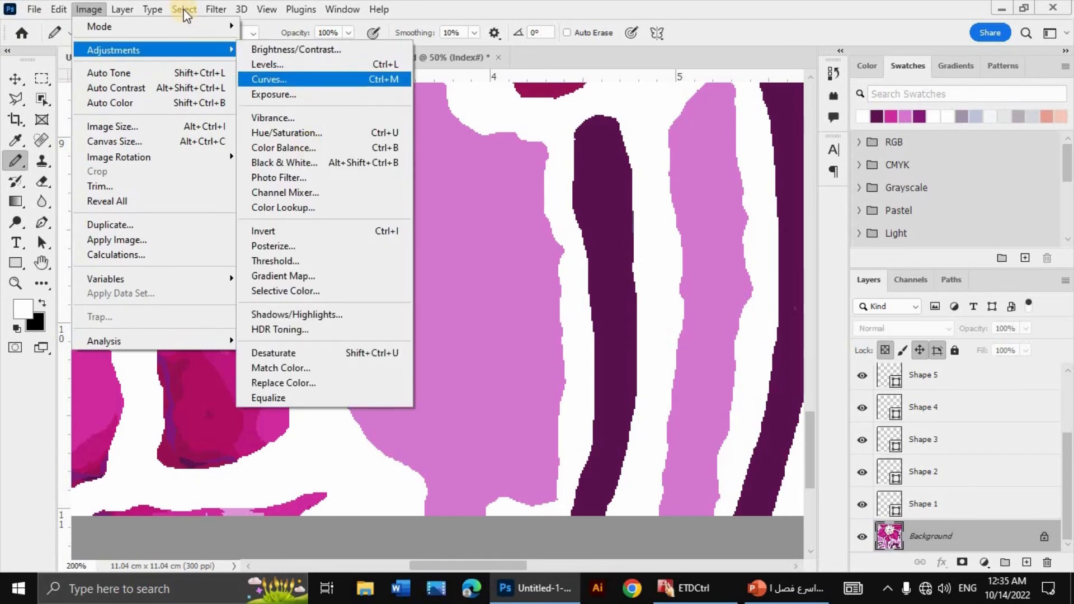
pyautogui.click(77, 9)
pyautogui.click(88, 9)
pyautogui.moveTo(101, 26)
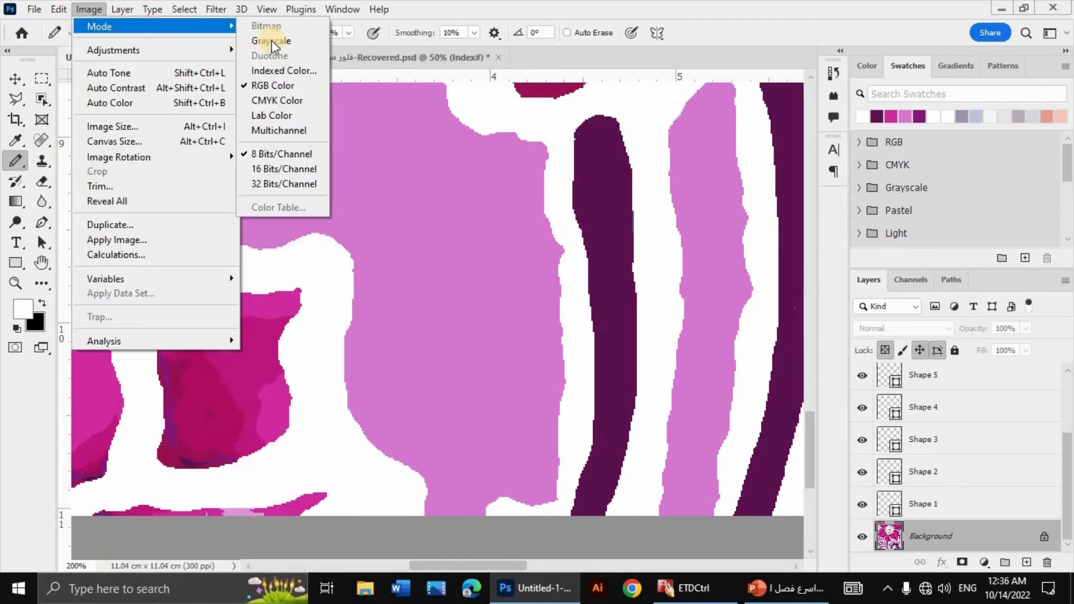
pyautogui.click(280, 71)
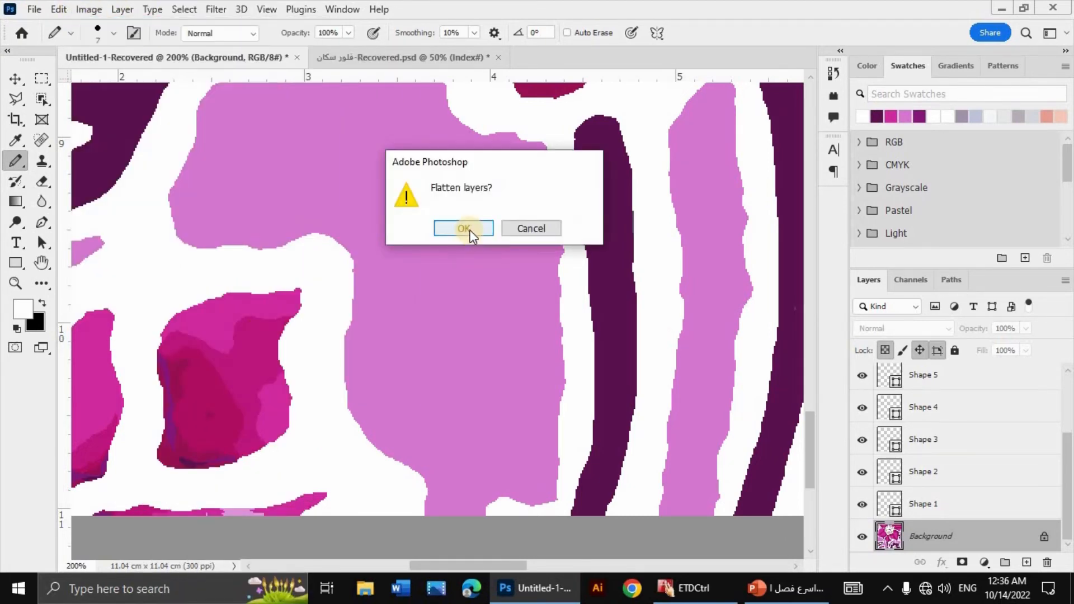
pyautogui.click(464, 229)
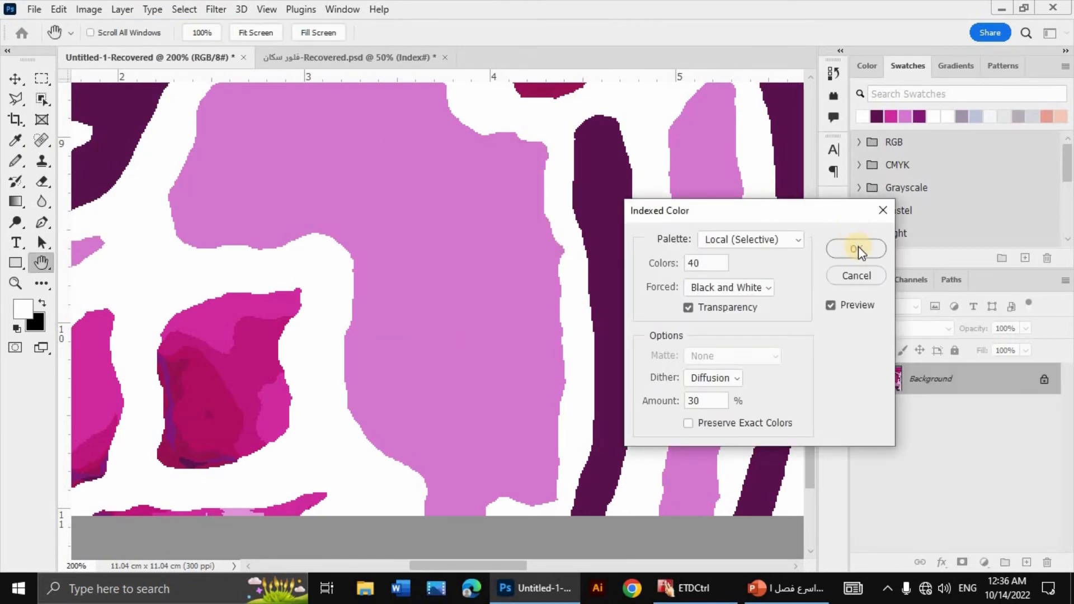
pyautogui.click(772, 245)
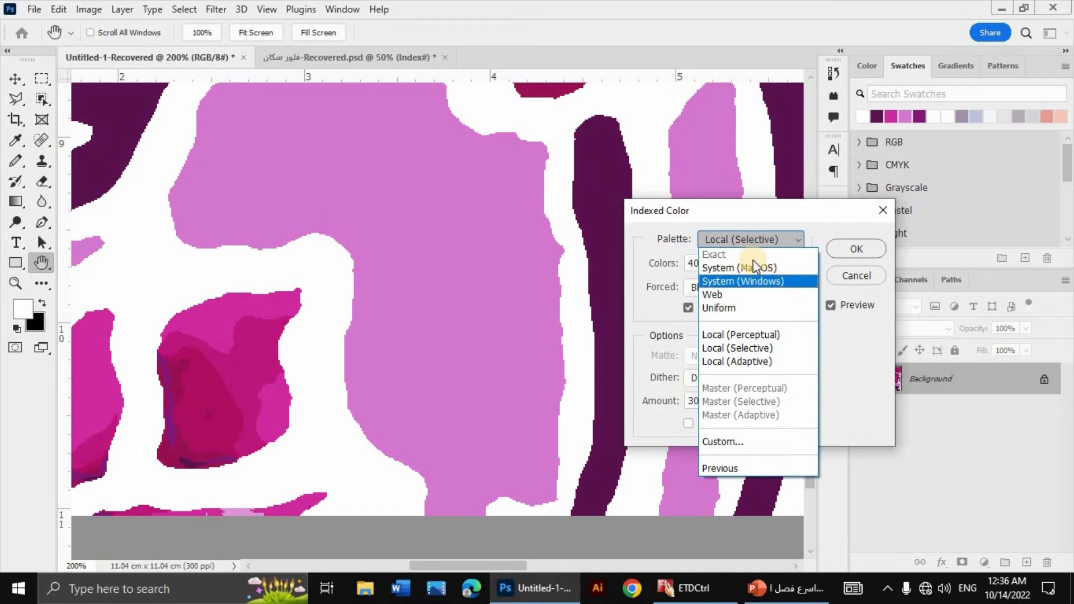
pyautogui.click(823, 245)
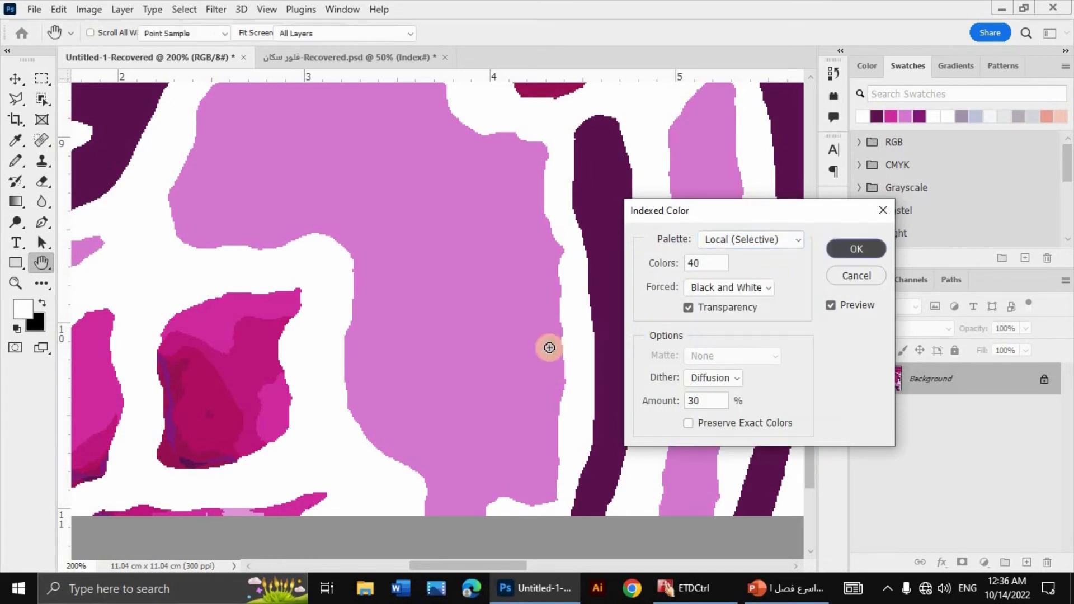
pyautogui.press('Return')
# Step: Convert the indexed image back to RGB Color mode
pyautogui.click(95, 11)
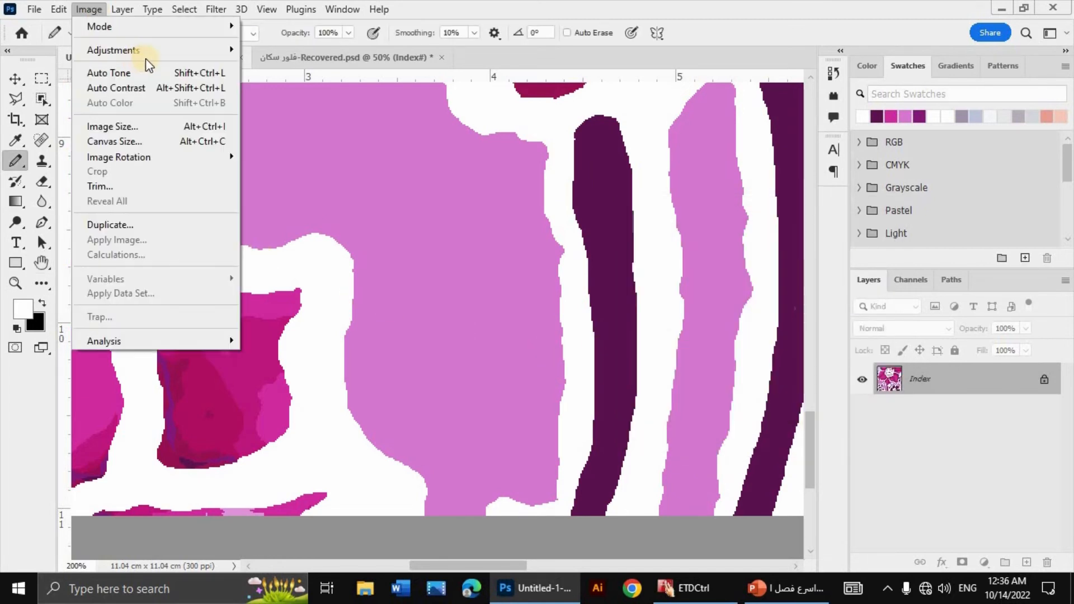
pyautogui.moveTo(179, 26)
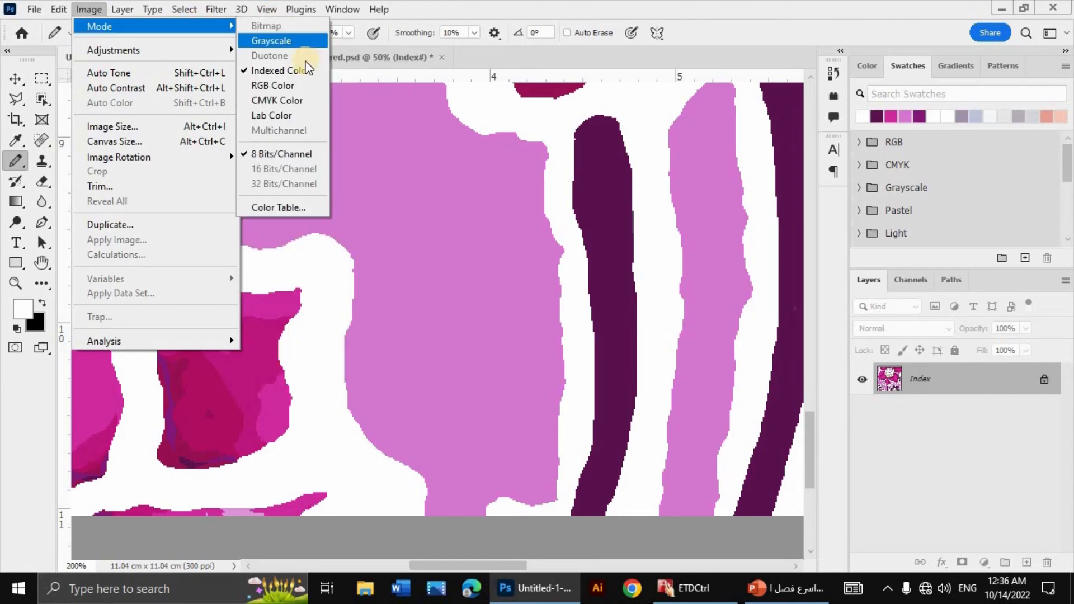
pyautogui.click(294, 82)
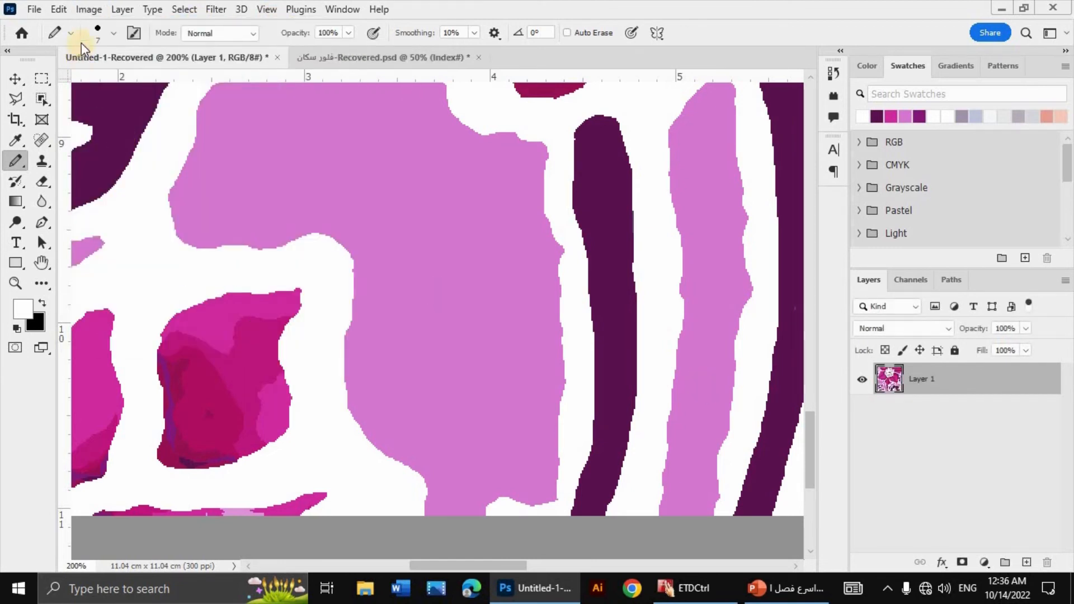
# Step: Convert the RGB image to Indexed Color with the Exact palette, forced Black and White, and Transparency enabled
pyautogui.click(96, 10)
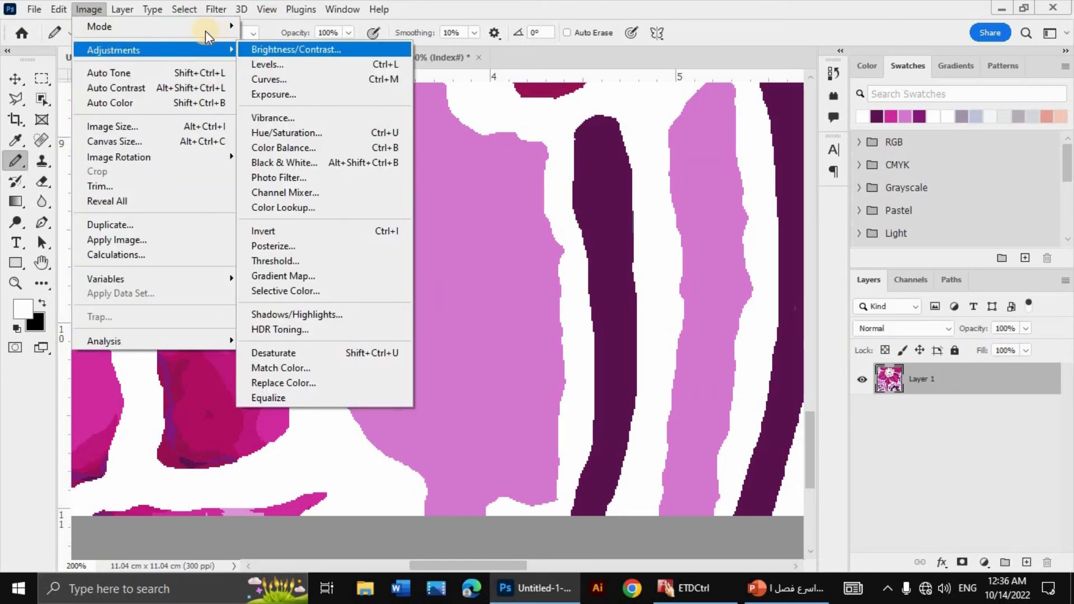
pyautogui.moveTo(203, 26)
pyautogui.click(281, 71)
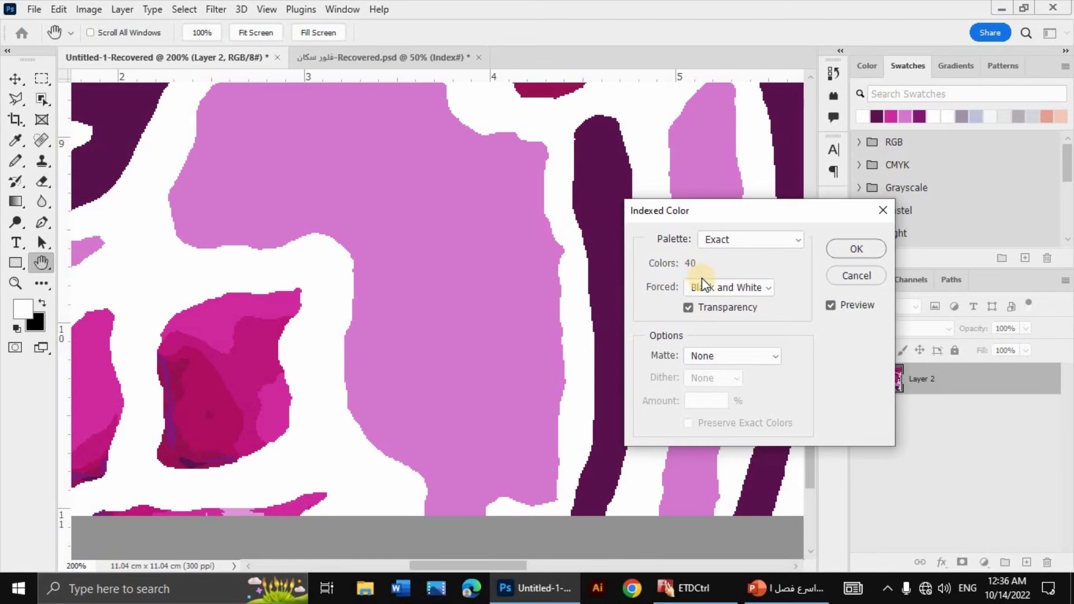
pyautogui.hotkey('ctrl', '-')
pyautogui.hotkey('ctrl', '-')
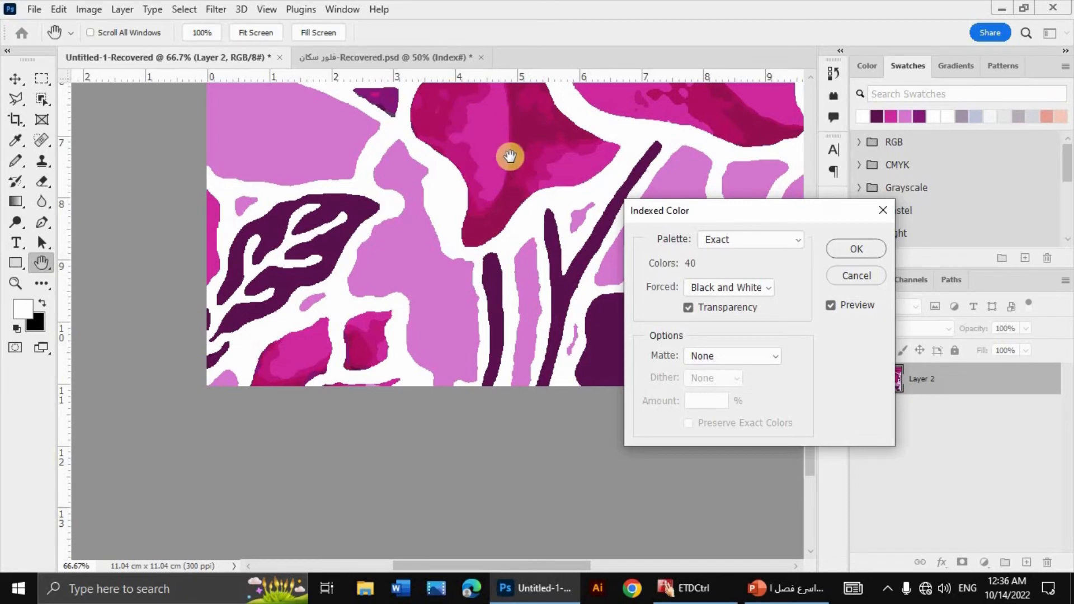
pyautogui.moveTo(854, 209); pyautogui.dragTo(777, 280)
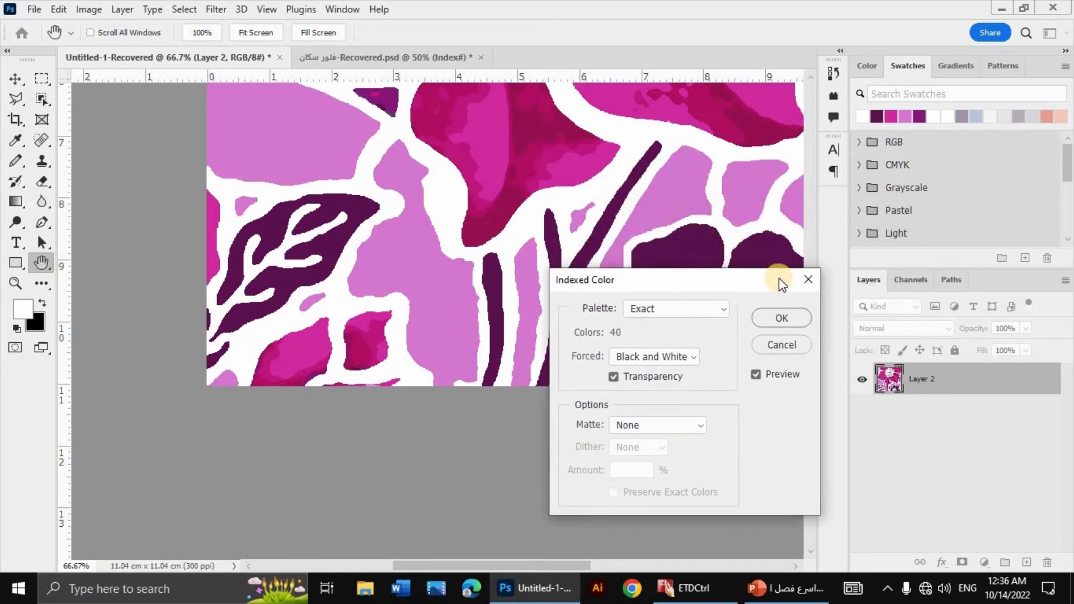
pyautogui.hotkey('ctrl', '-')
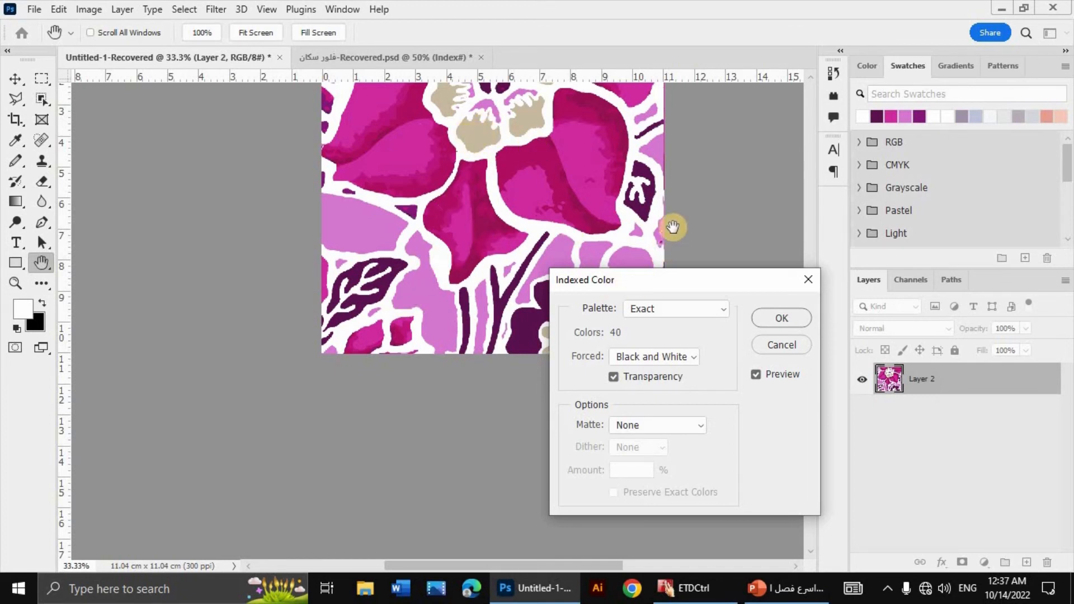
pyautogui.scroll(3, 673, 227)
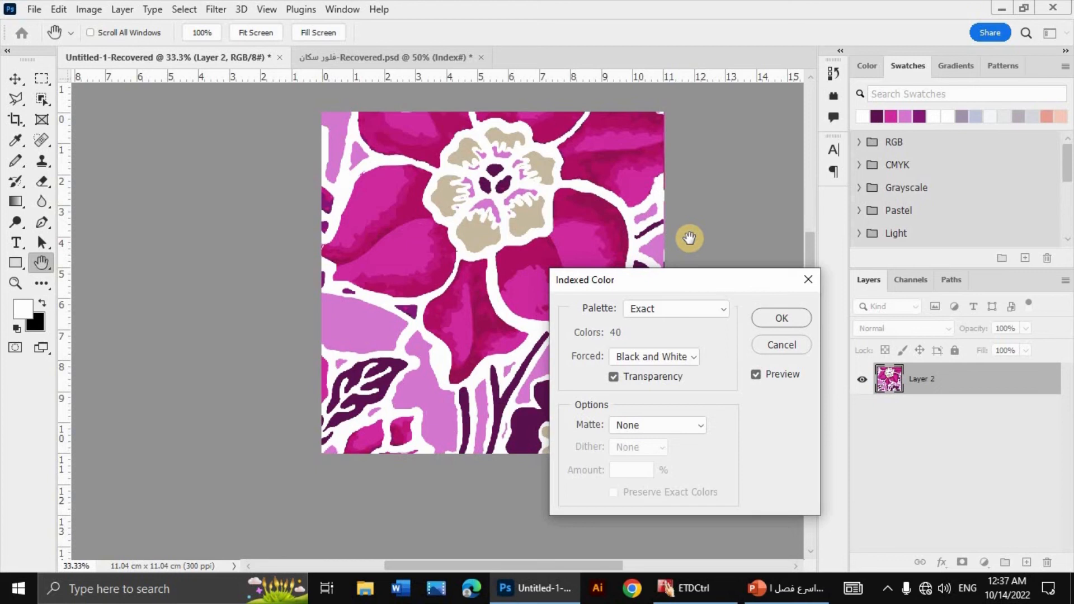
pyautogui.click(781, 318)
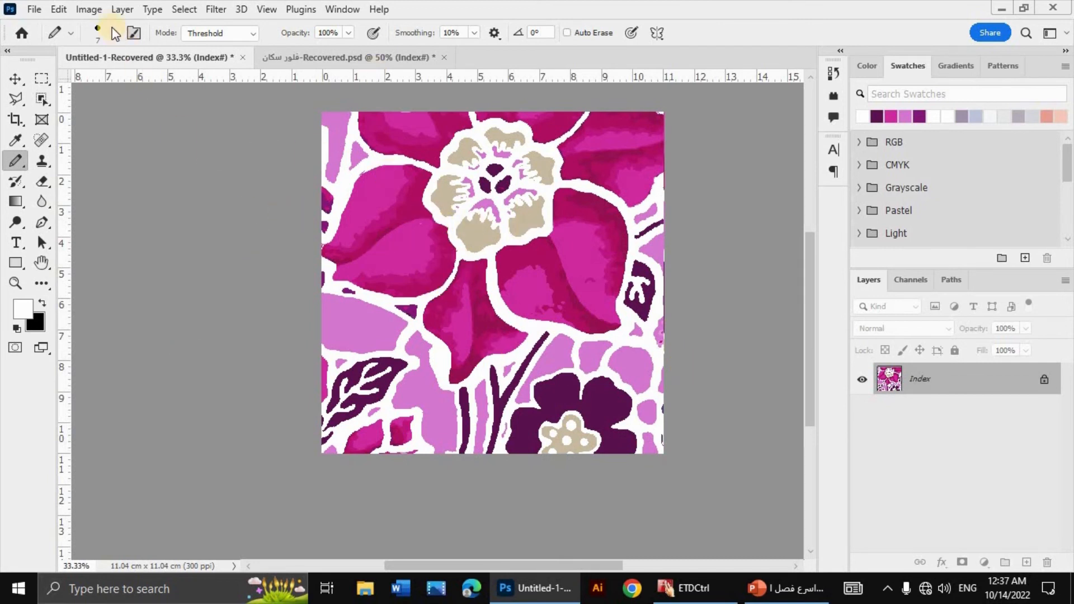
# Step: Examine the indexed image's color table to review its remaining colors
pyautogui.click(89, 9)
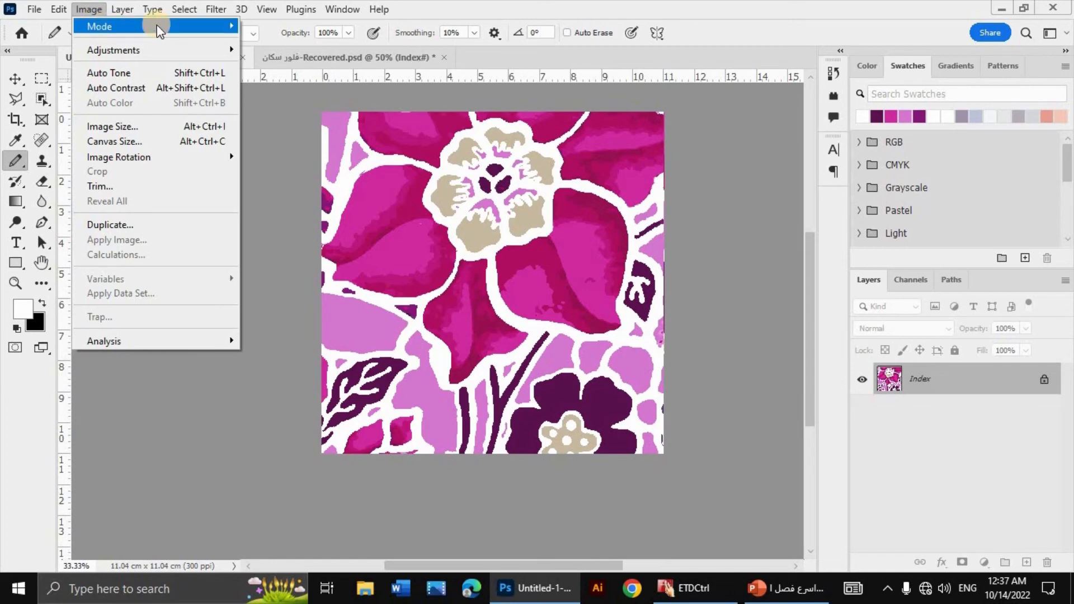
pyautogui.moveTo(162, 27)
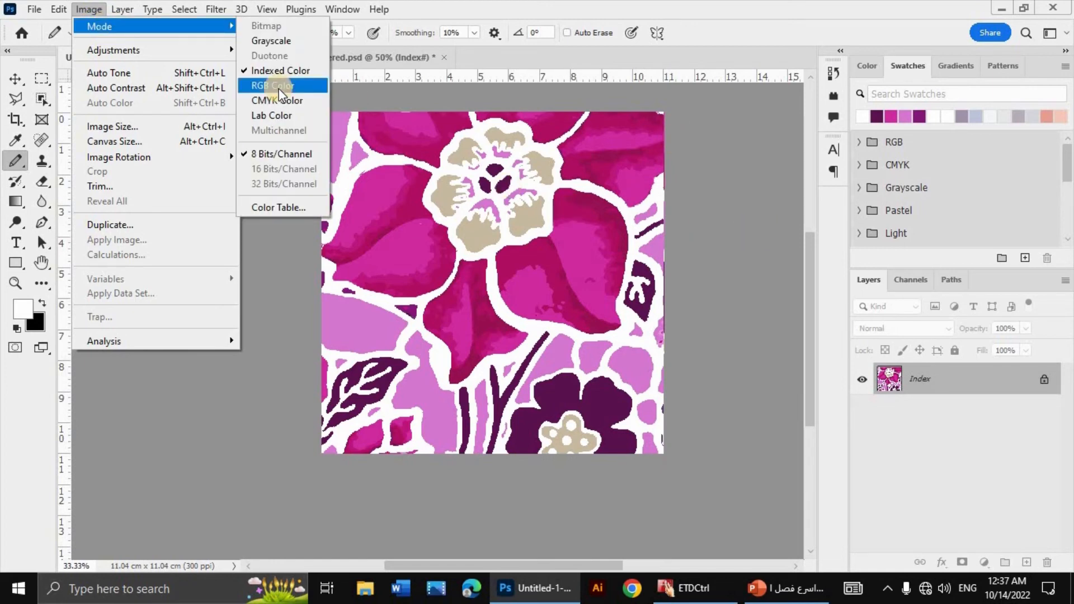
pyautogui.click(292, 206)
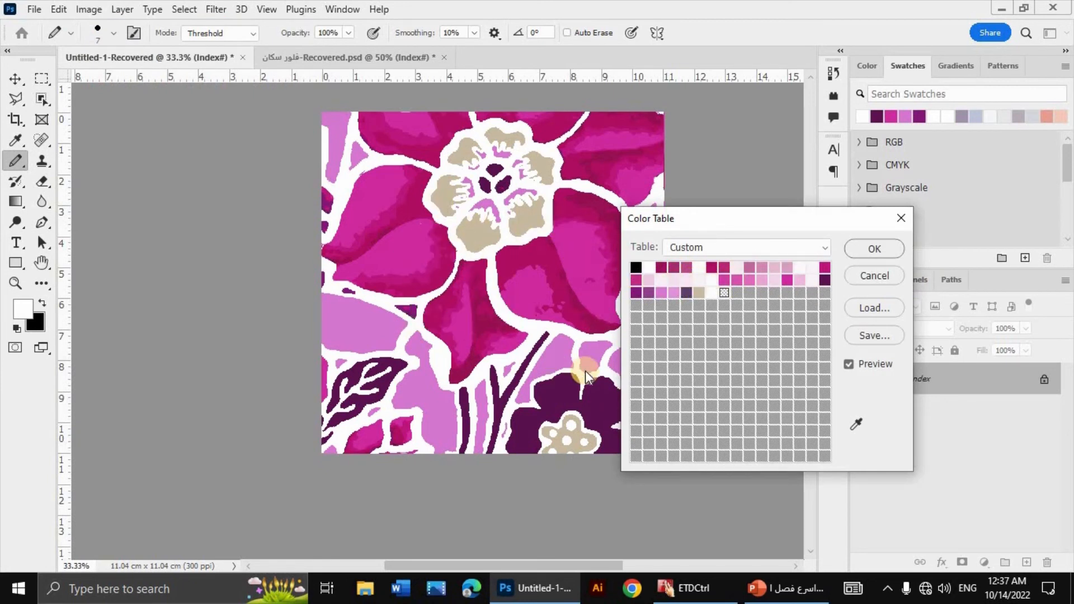
pyautogui.click(854, 256)
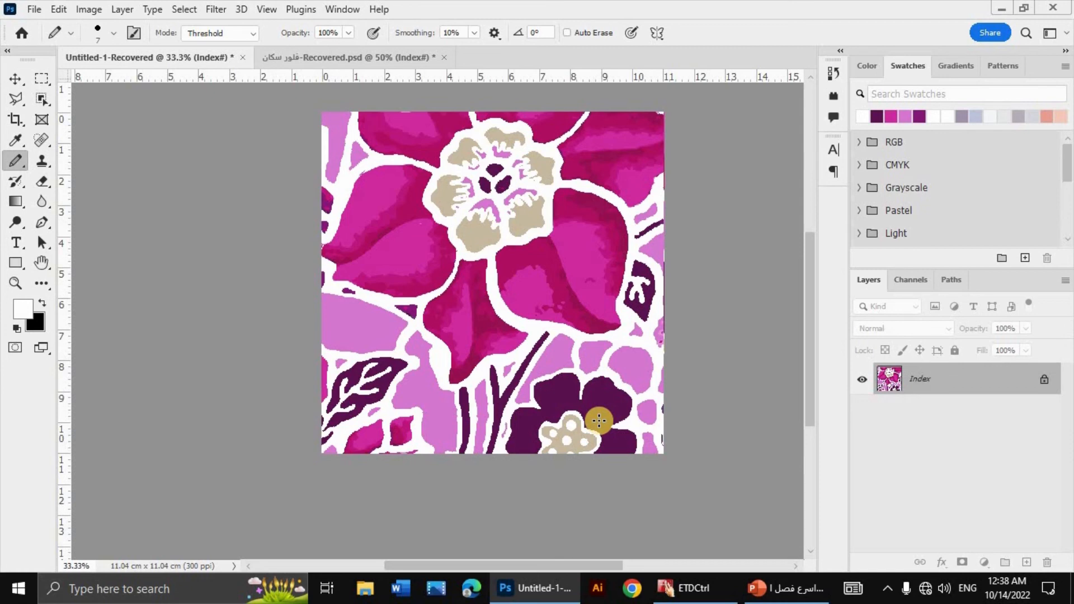
# Step: Switch to the PowerPoint presentation, review the slides on fabric scanning tips and scanner settings, and return to Photoshop
pyautogui.hotkey('alt', 'Tab')
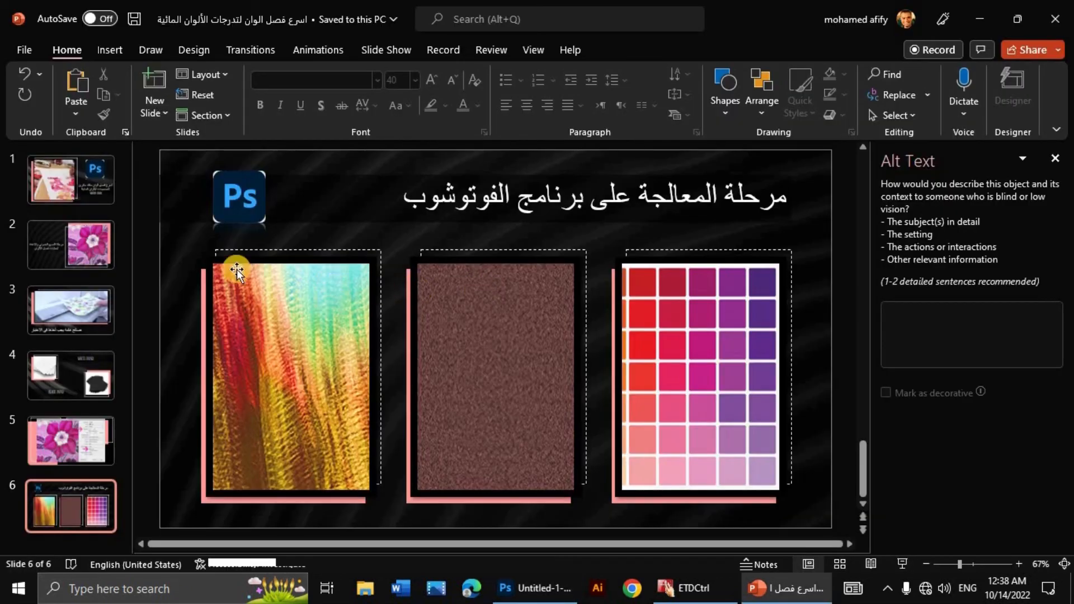
pyautogui.click(80, 259)
pyautogui.click(86, 314)
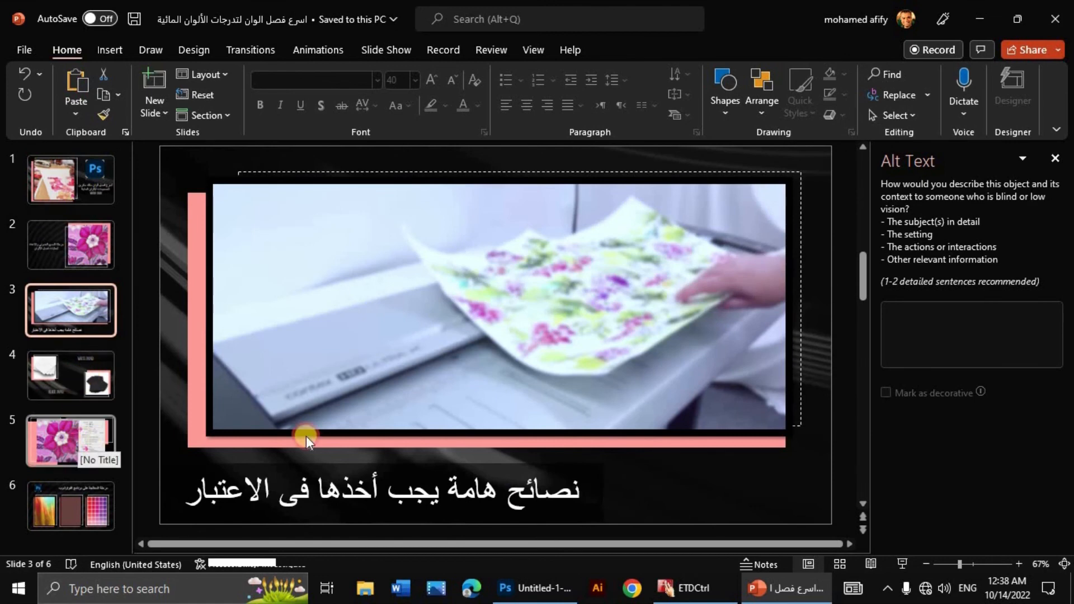
pyautogui.click(79, 446)
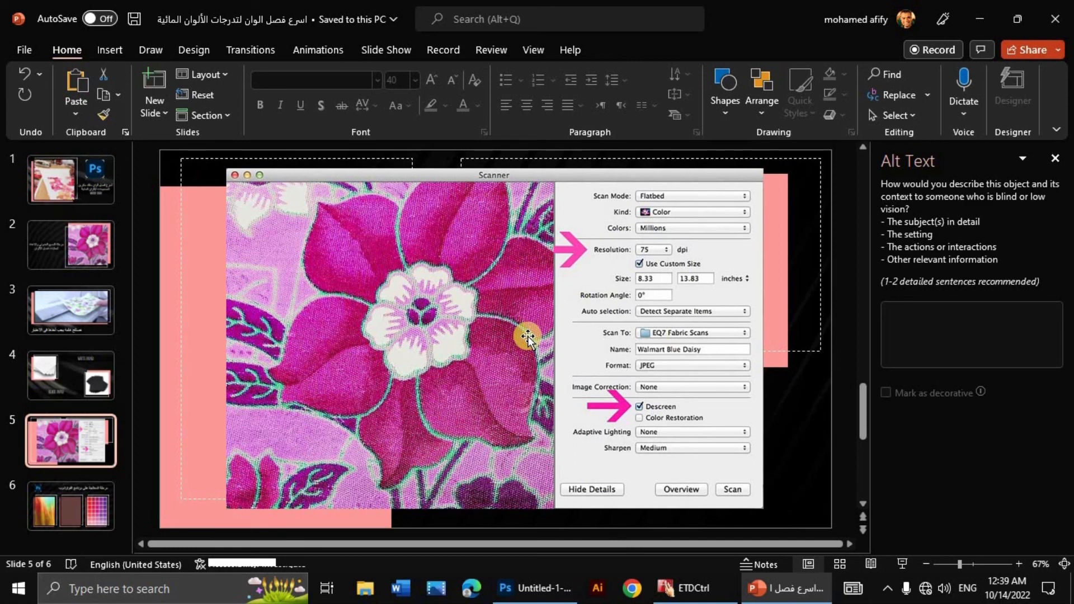
pyautogui.click(553, 592)
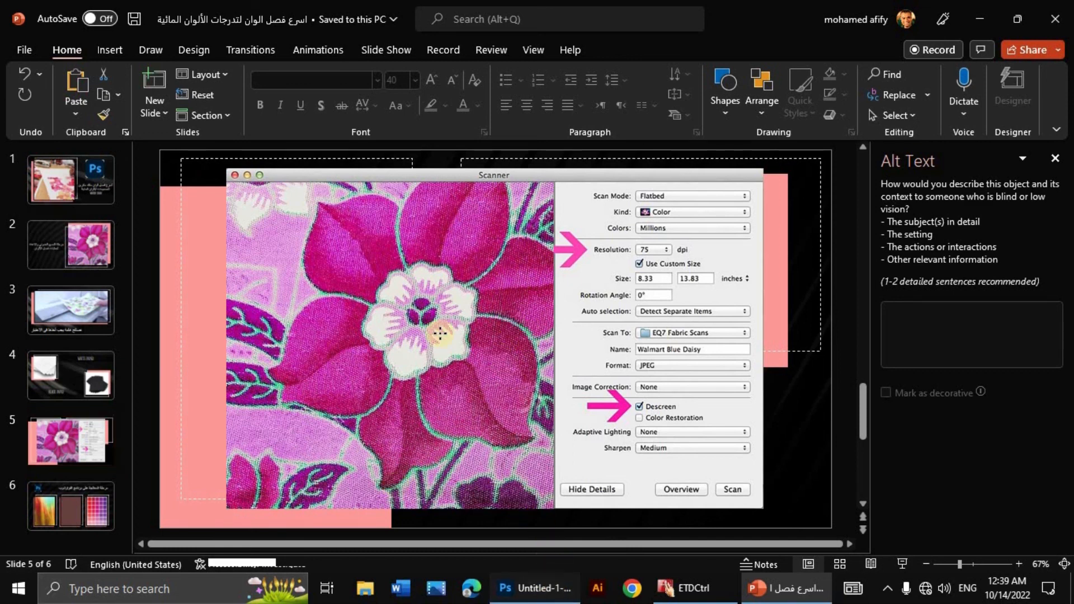